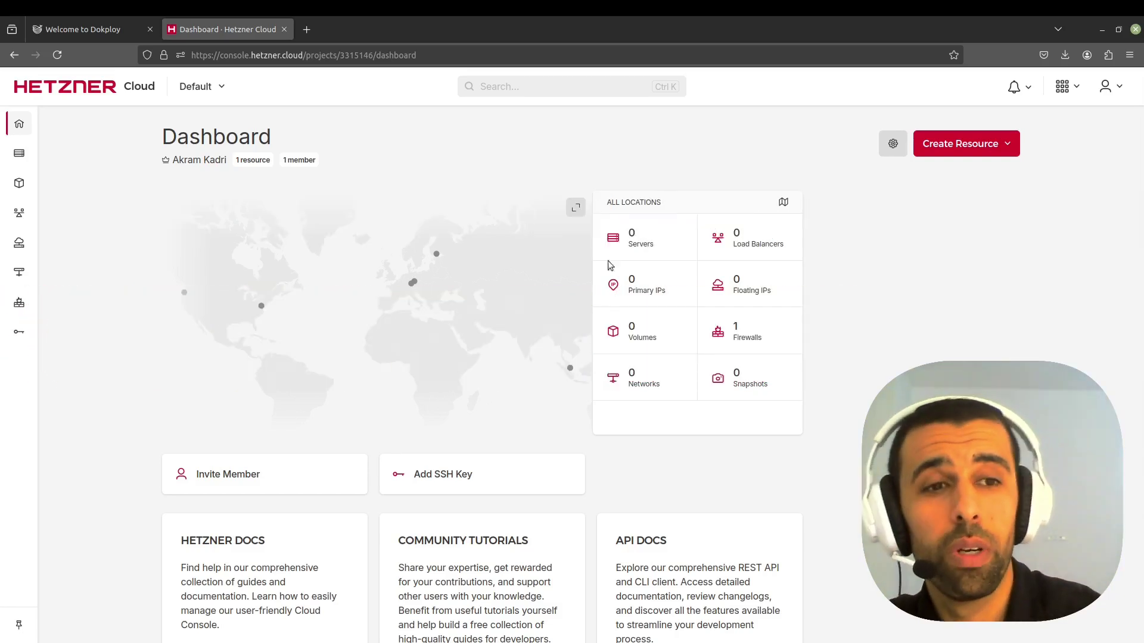
- Start a new server in Hetzner, keeping the Nuremberg location and Ubuntu 24.04 image
click(1009, 149)
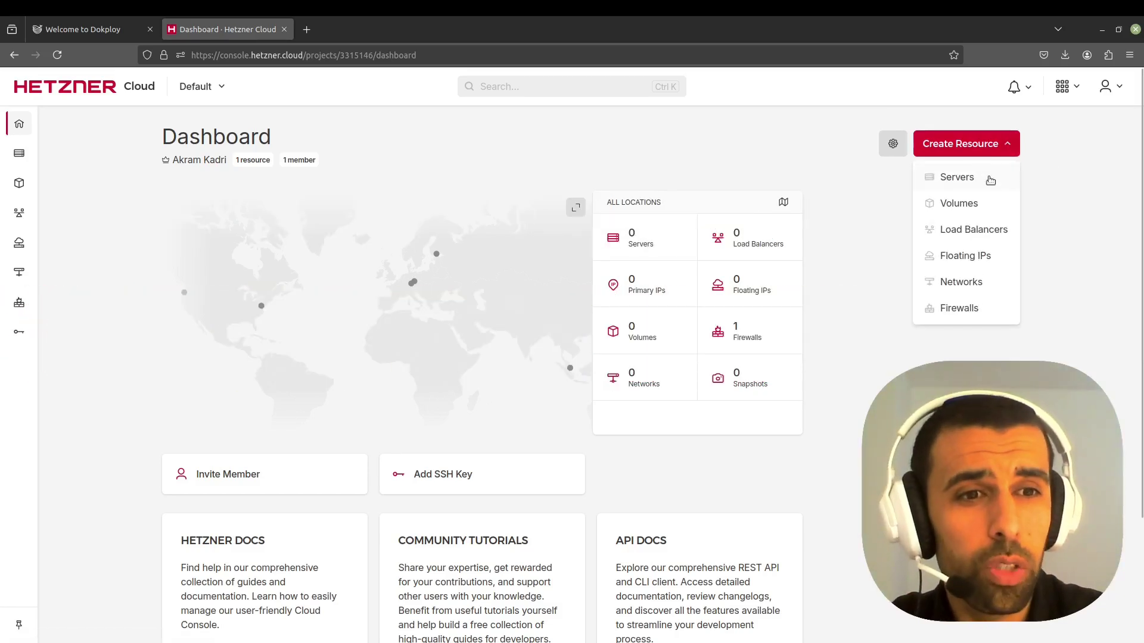
click(978, 177)
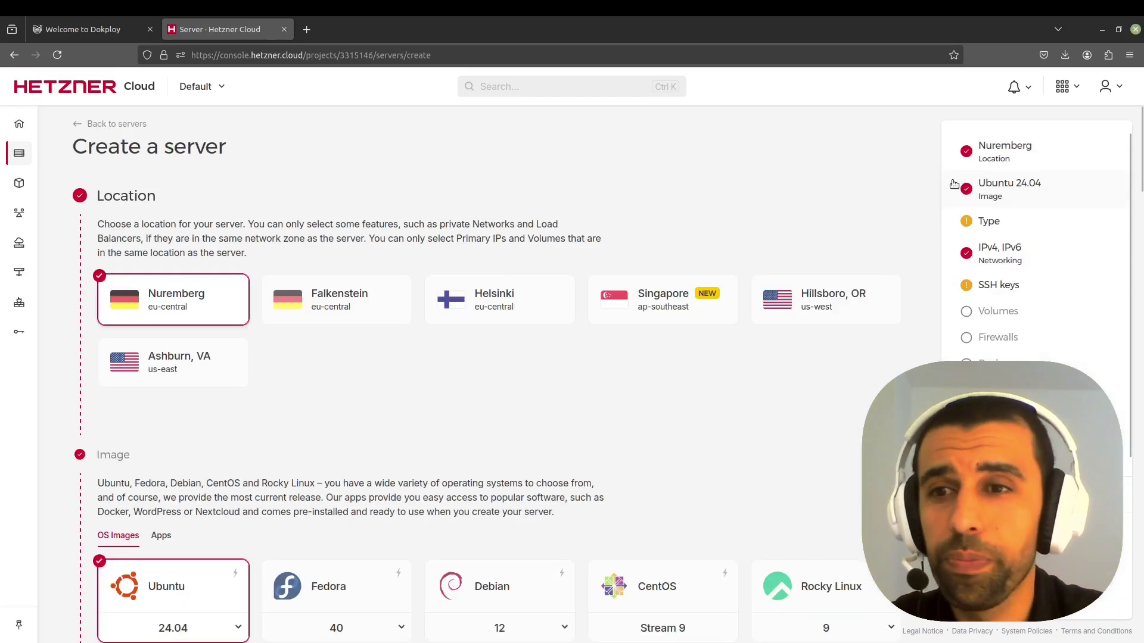
scroll(426, 308, down, 2)
scroll(134, 260, up, 2)
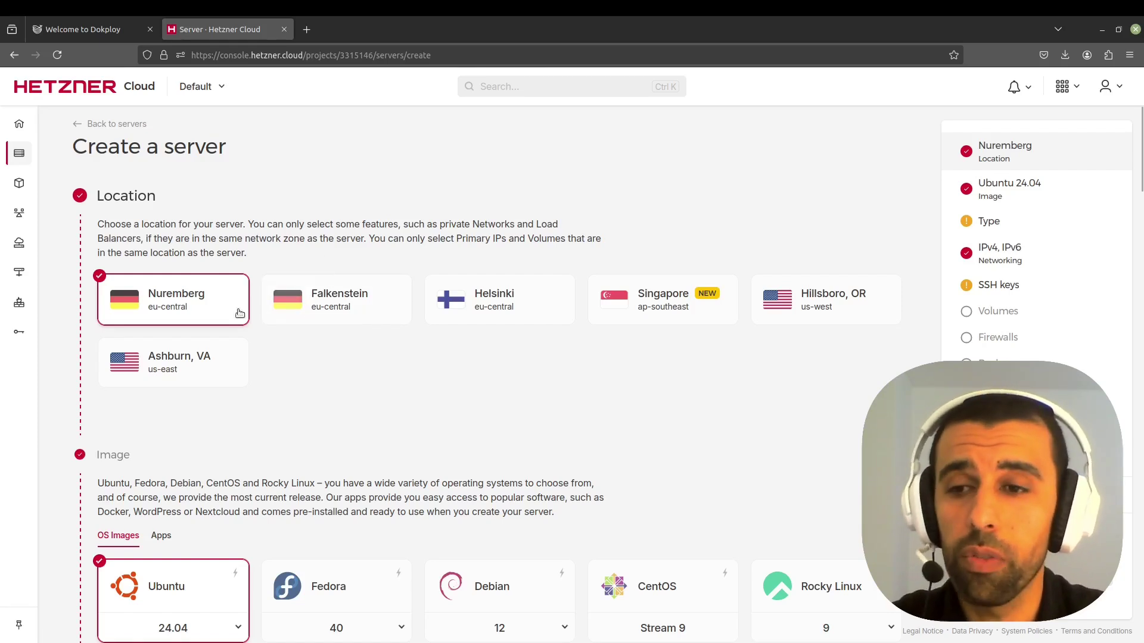
scroll(308, 271, down, 6)
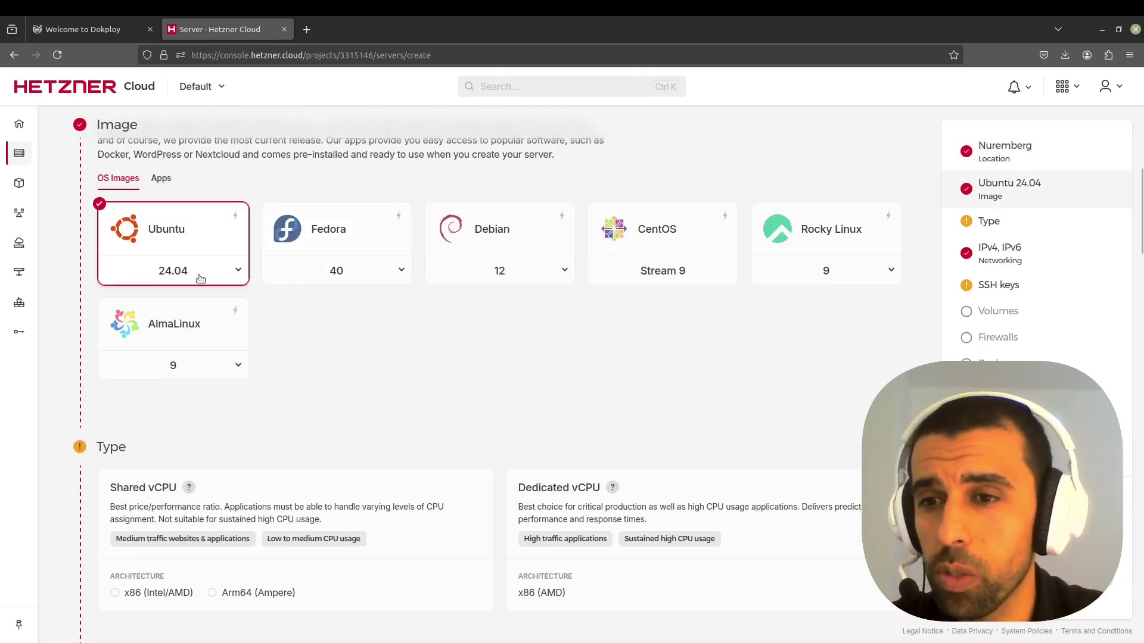
scroll(270, 226, down, 4)
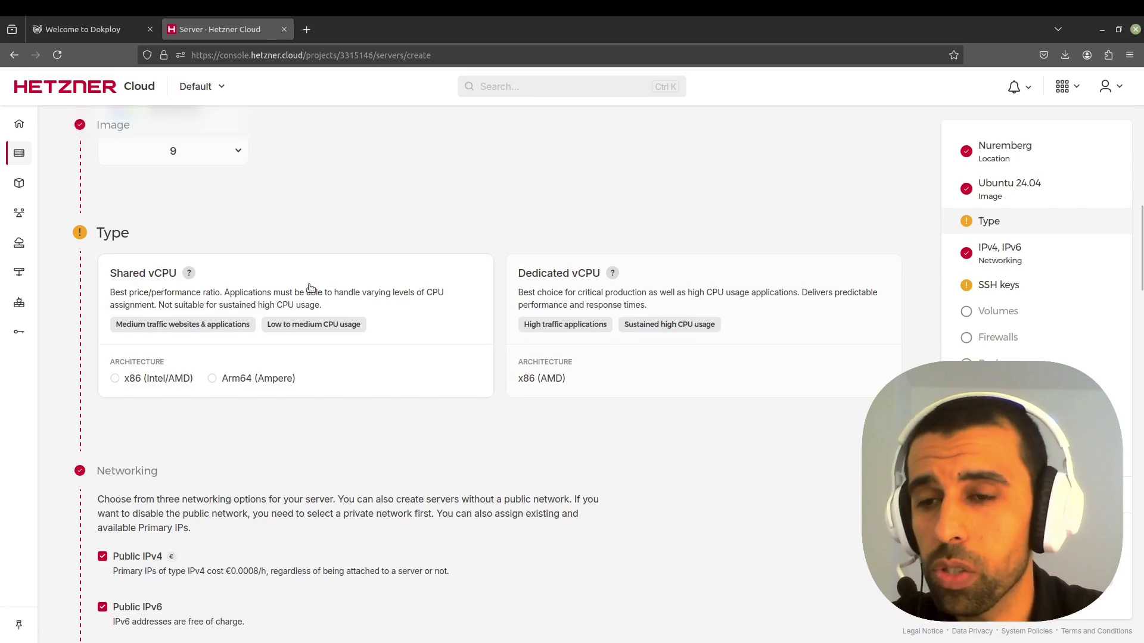
scroll(172, 313, down, 2)
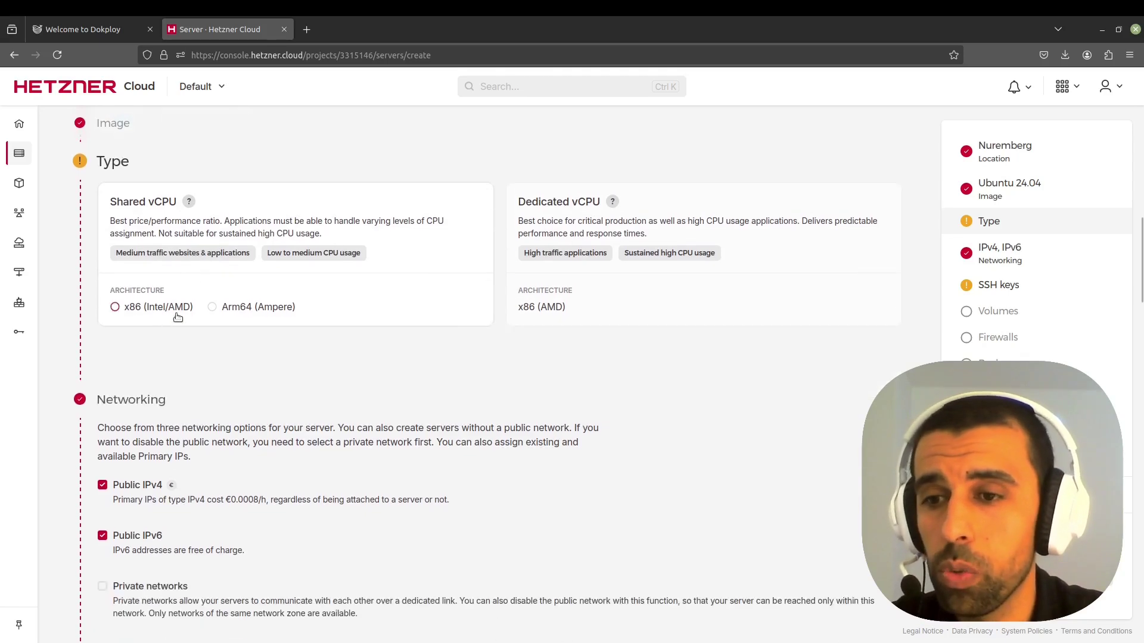
- Choose Shared vCPU x86 (Intel/AMD) and select the CX22 server type instead of CPX21
click(116, 308)
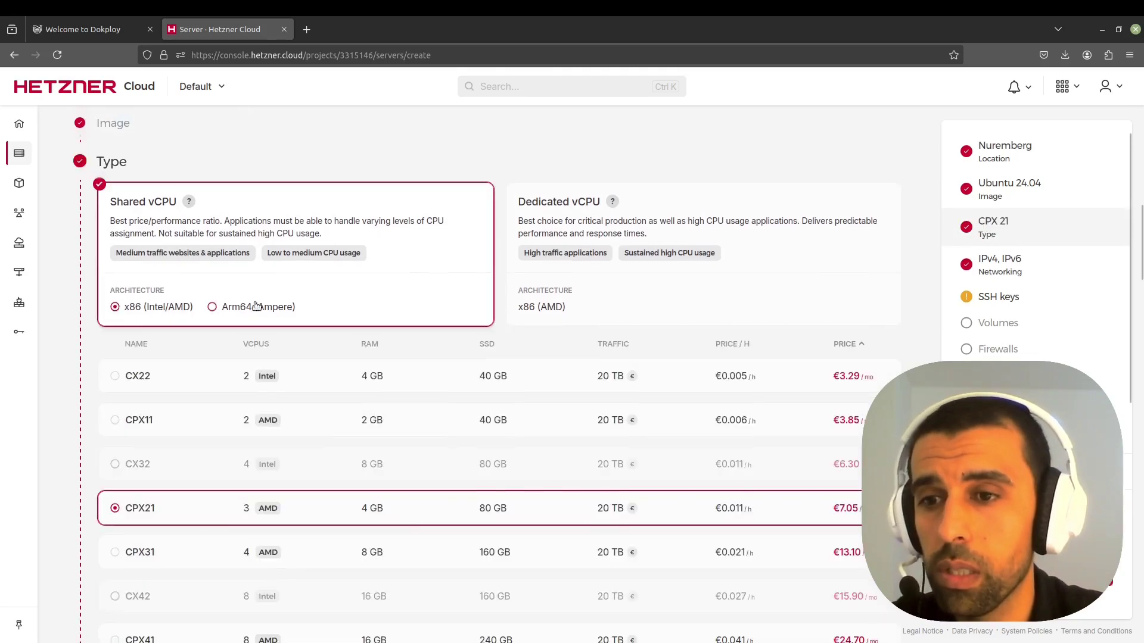
scroll(179, 298, down, 4)
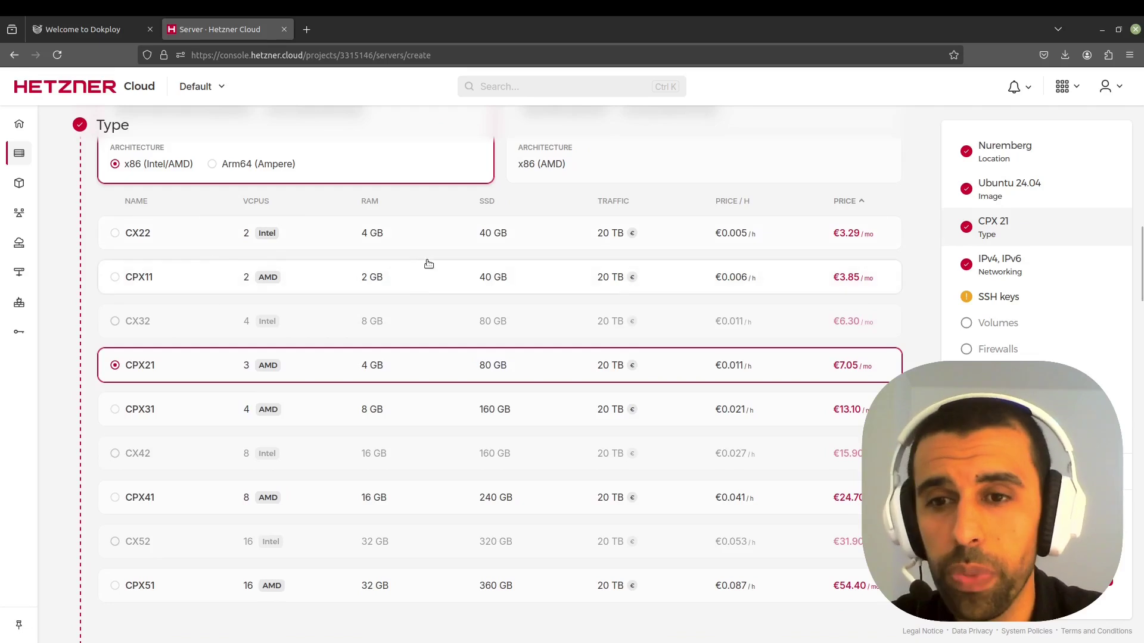
click(114, 234)
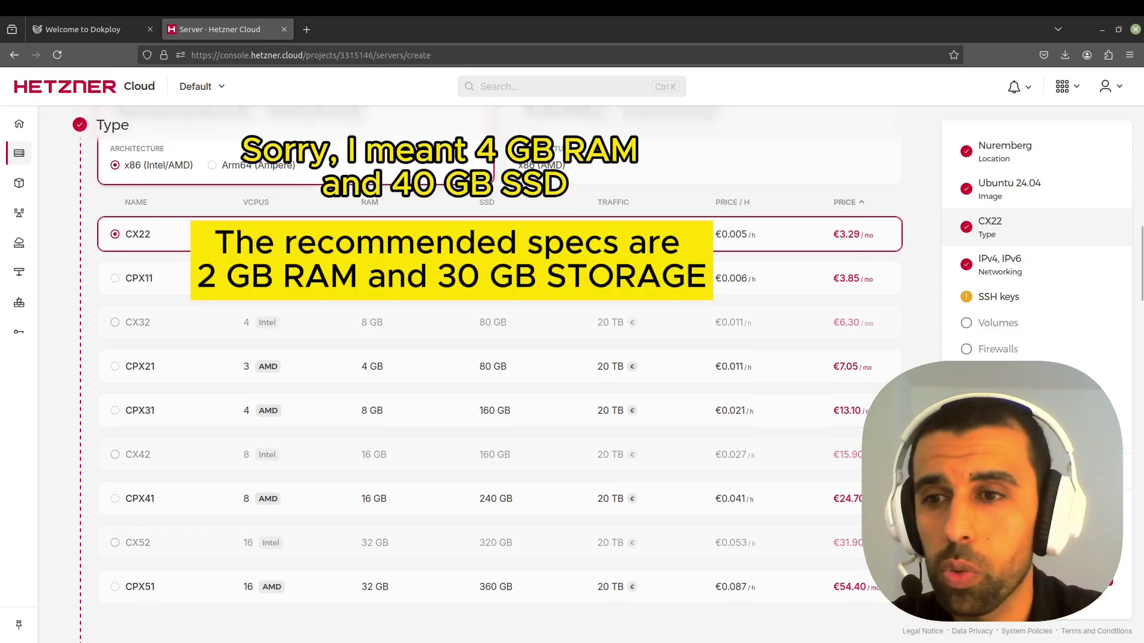
scroll(501, 370, down, 10)
scroll(417, 256, down, 2)
scroll(417, 257, up, 2)
scroll(431, 246, down, 4)
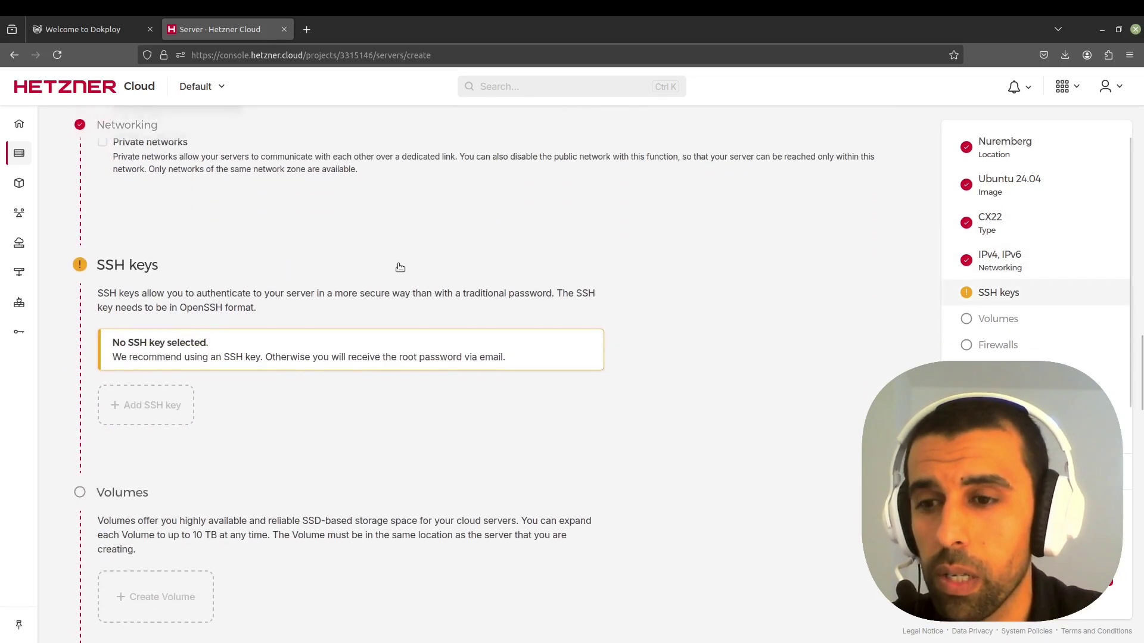
scroll(397, 266, down, 1)
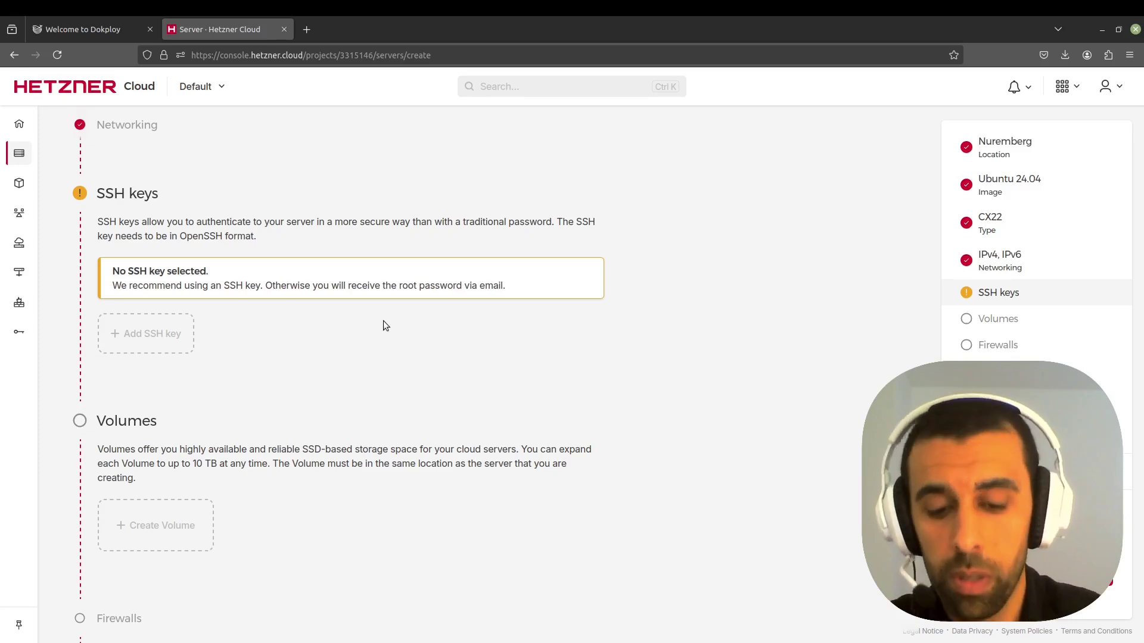
- Generate an ed25519 key pair at ~/.ssh/dokploy-key with an empty passphrase
key(ctrl+alt+t)
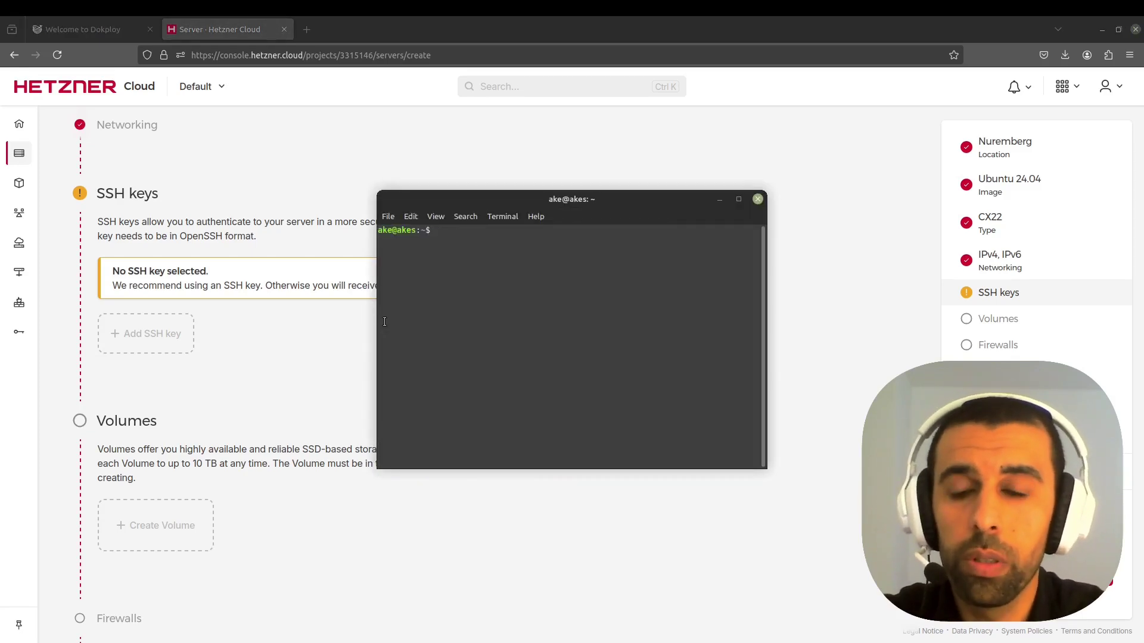
text(ssh)
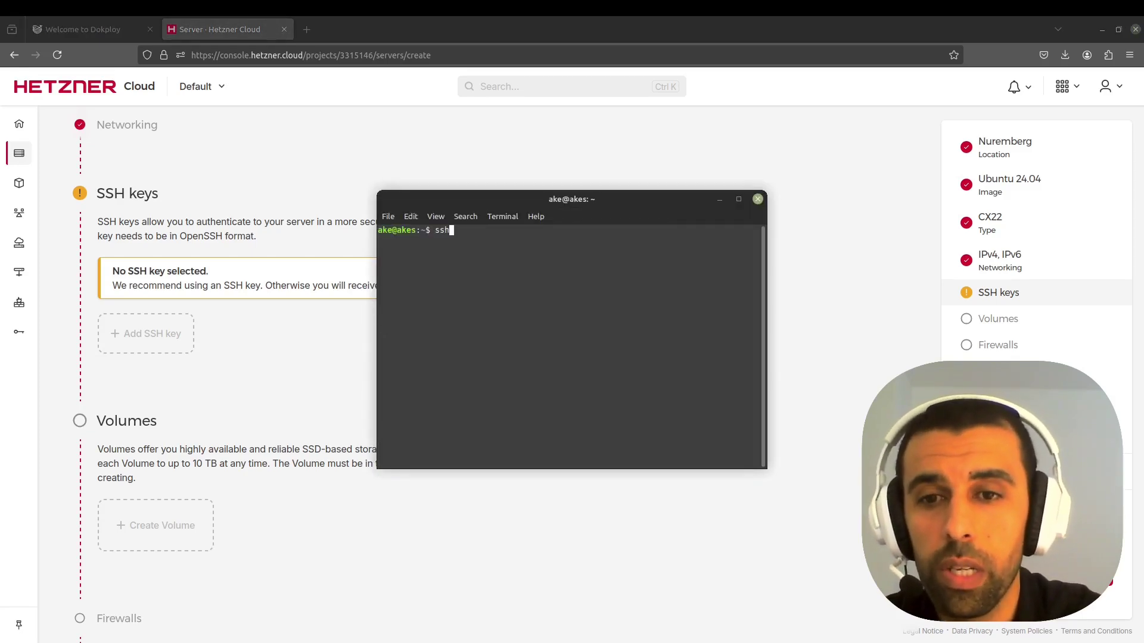
text(-keygen )
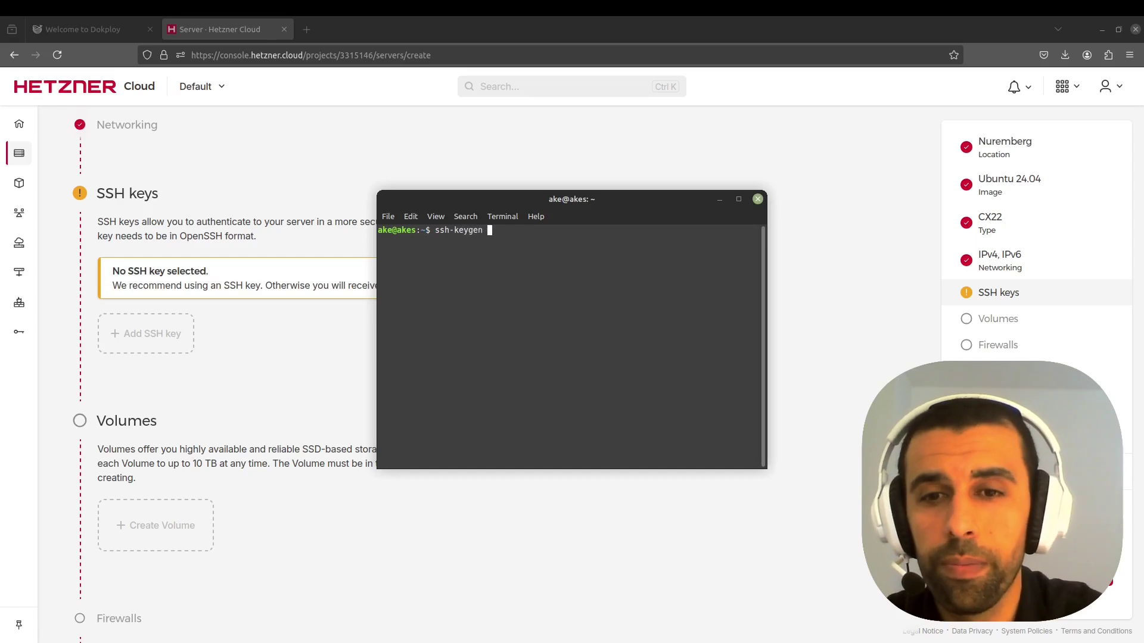
text(-t)
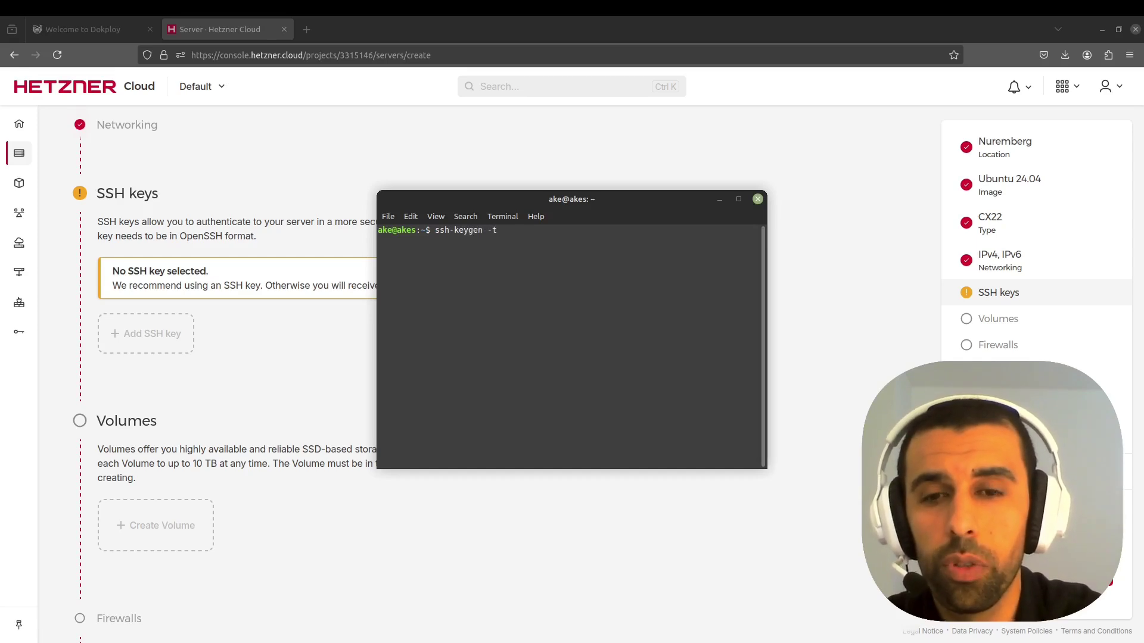
text( ed)
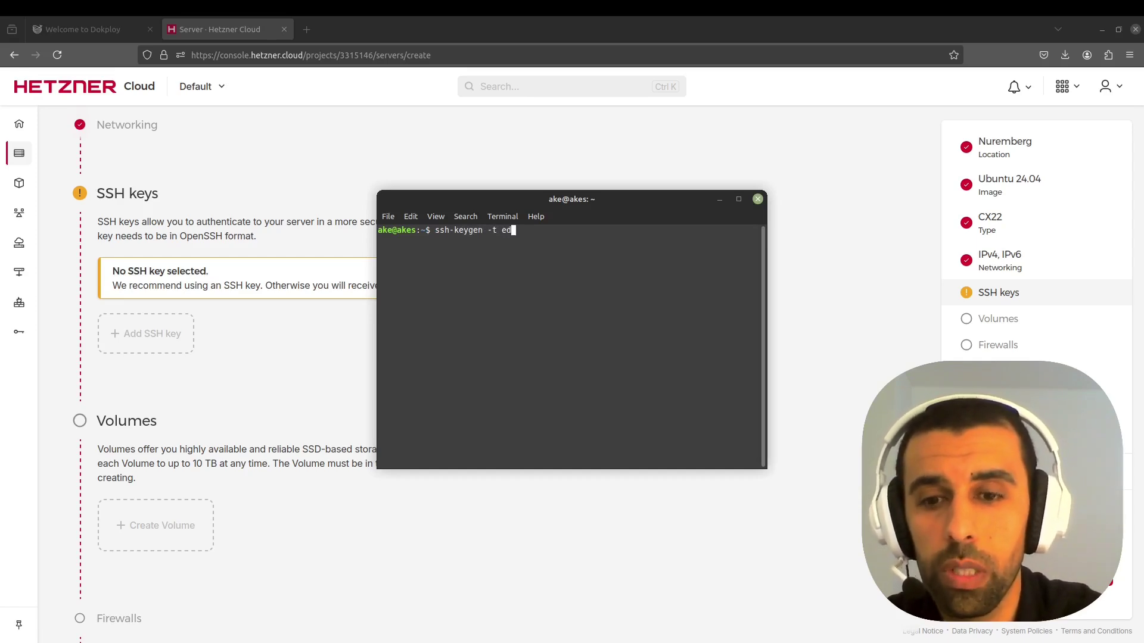
text(255)
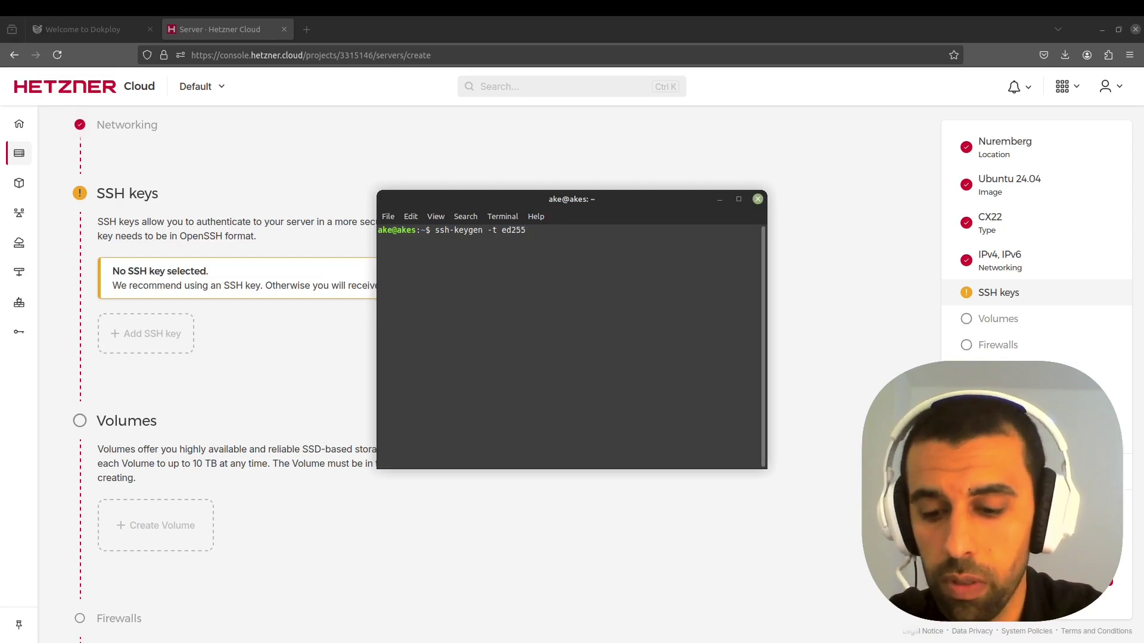
text(19)
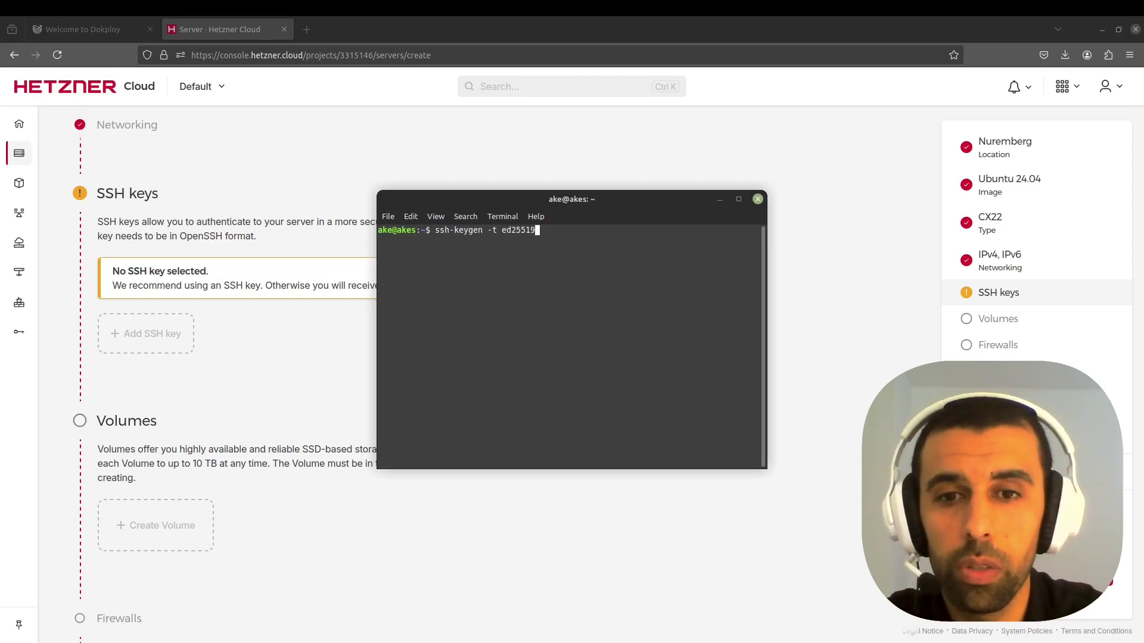
text( -f)
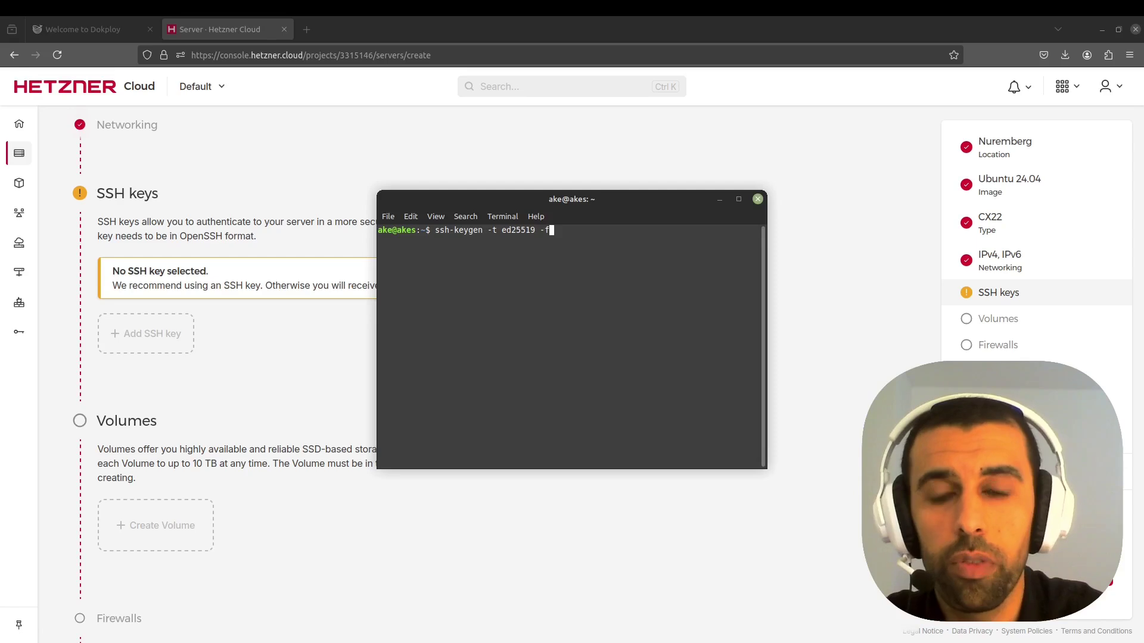
text( ~/.ssh/)
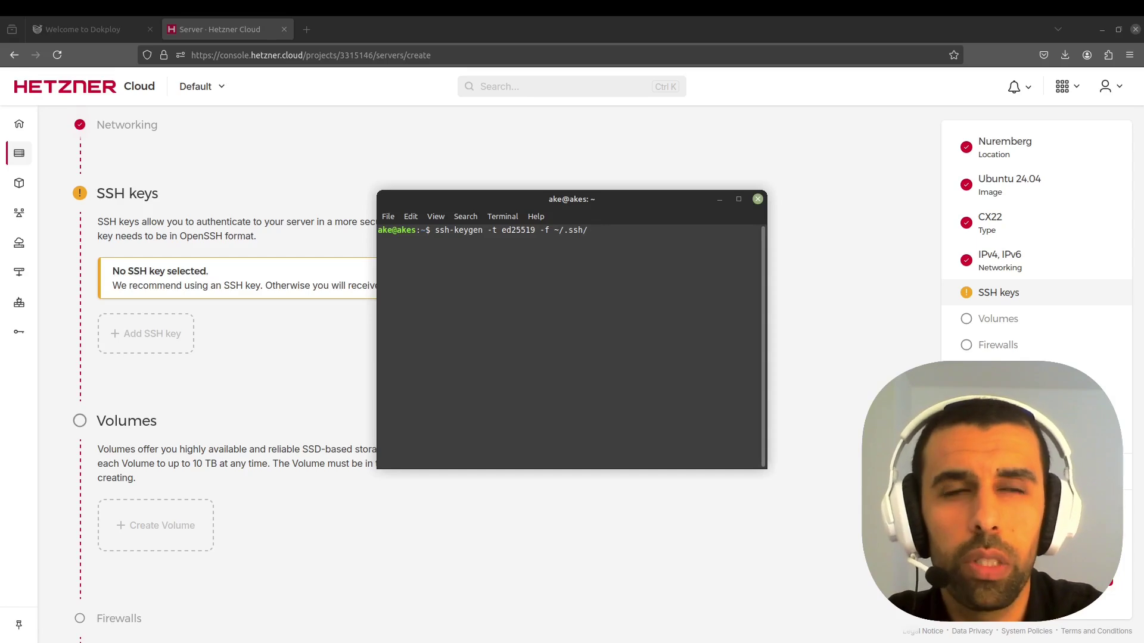
text(dokploy-key)
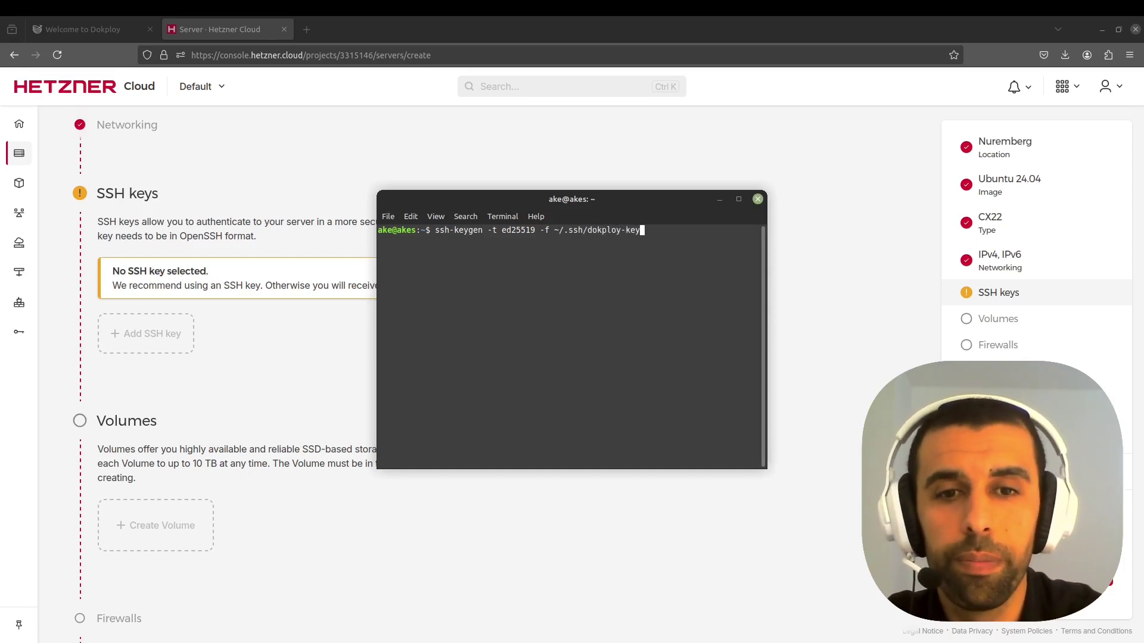
key(Return)
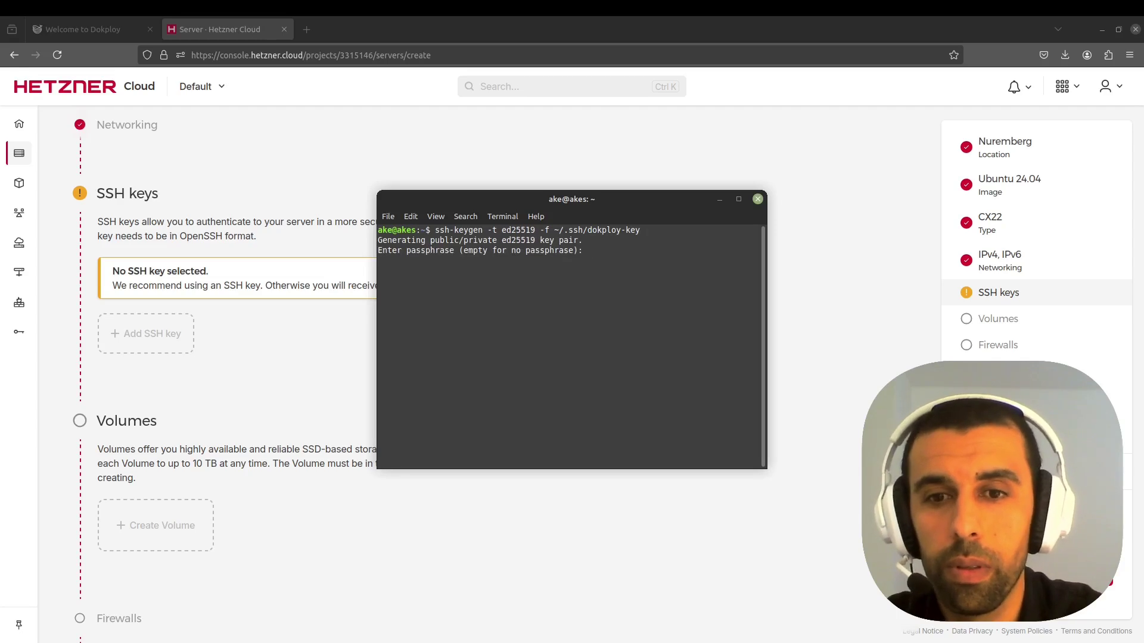
key(Return)
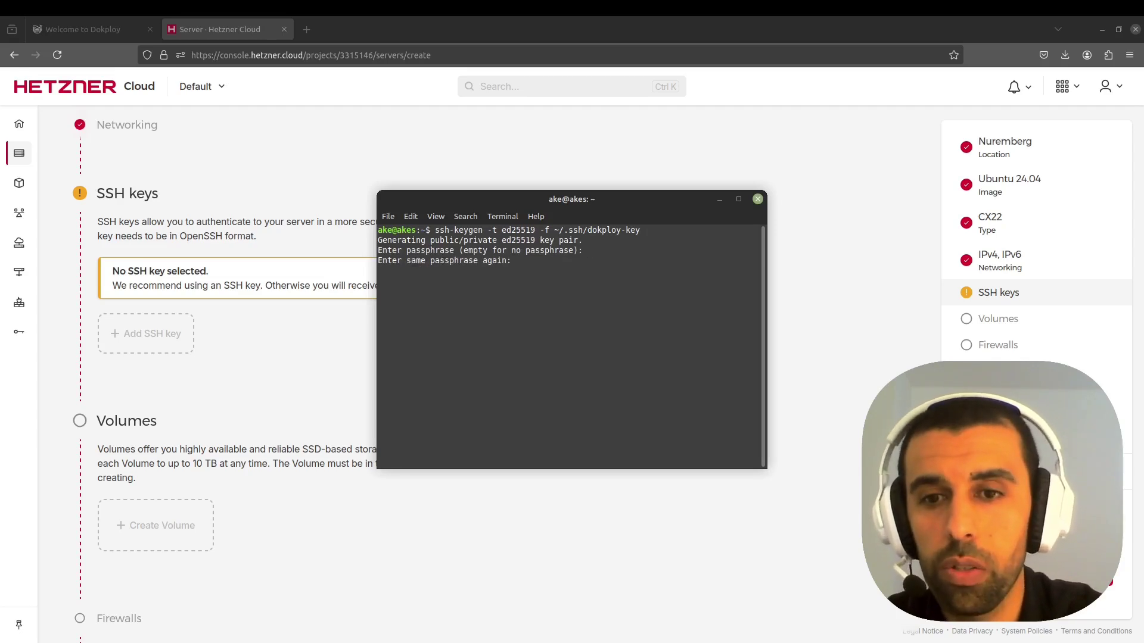
key(Return)
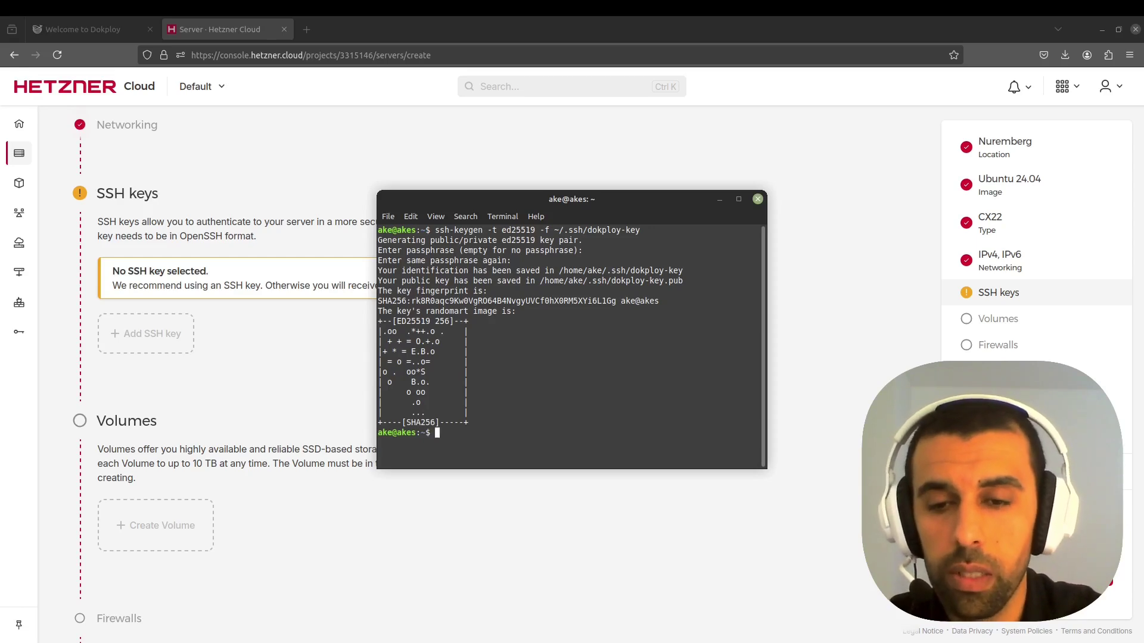
- Print ~/.ssh/dokploy-key.pub with cat and copy the public key line
text(cat ~/.ssh/dokploy-key)
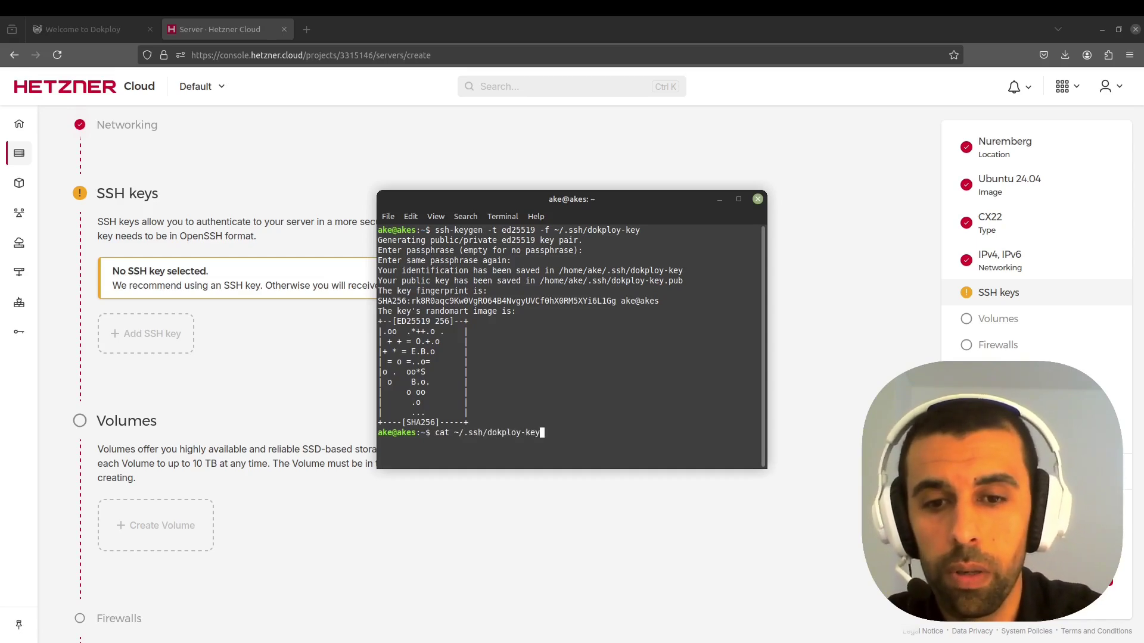
text(.pu)
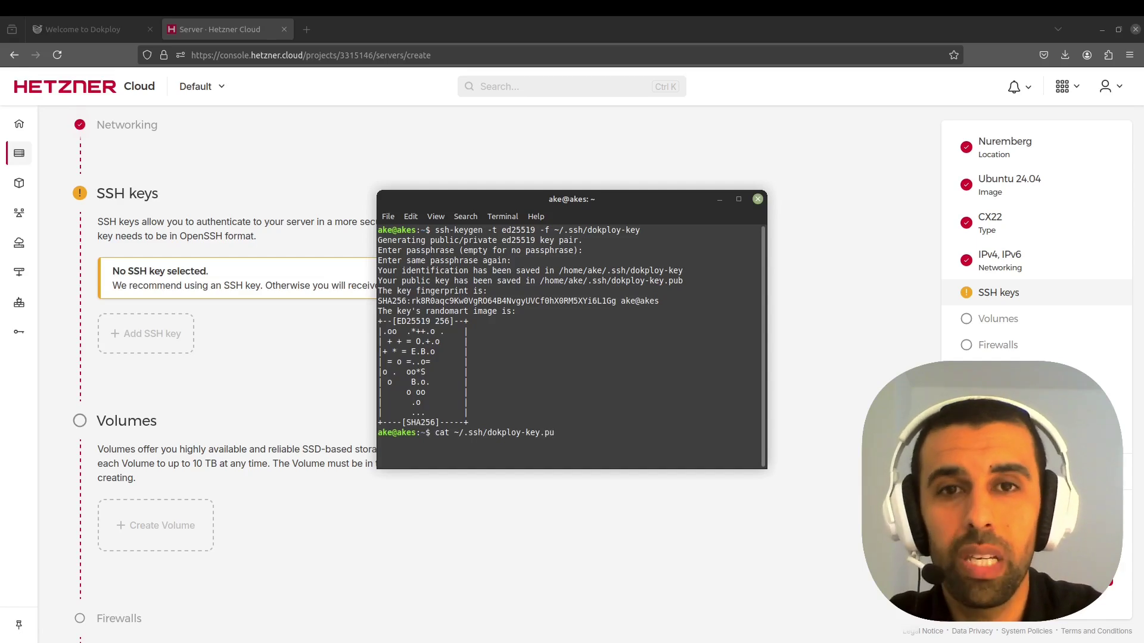
text(b)
key(Return)
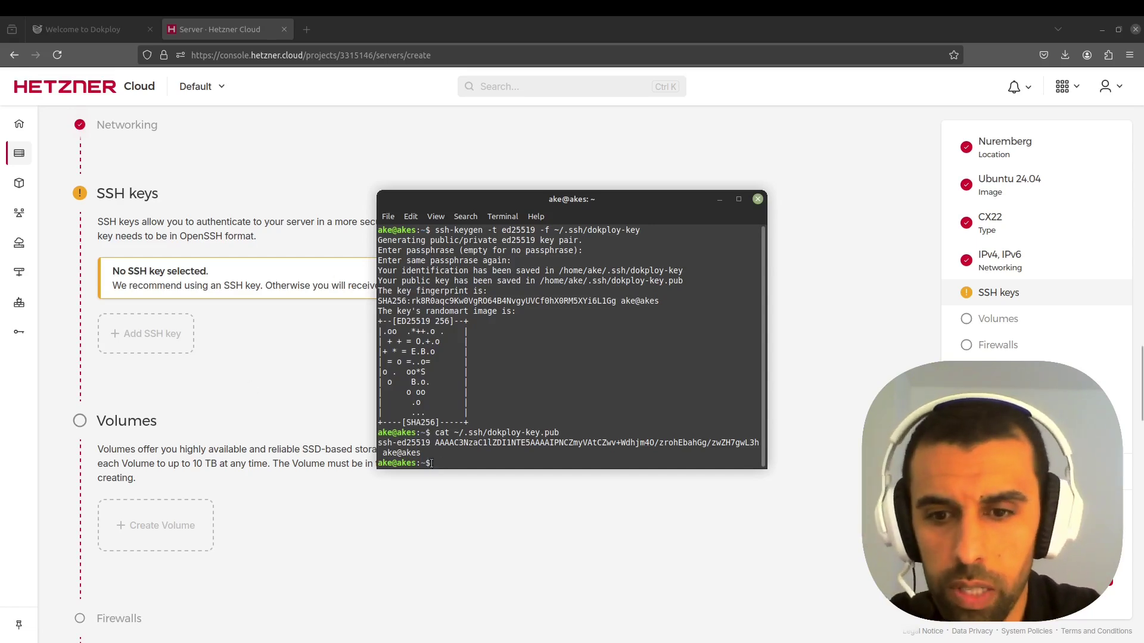
drag(422, 456, 377, 444)
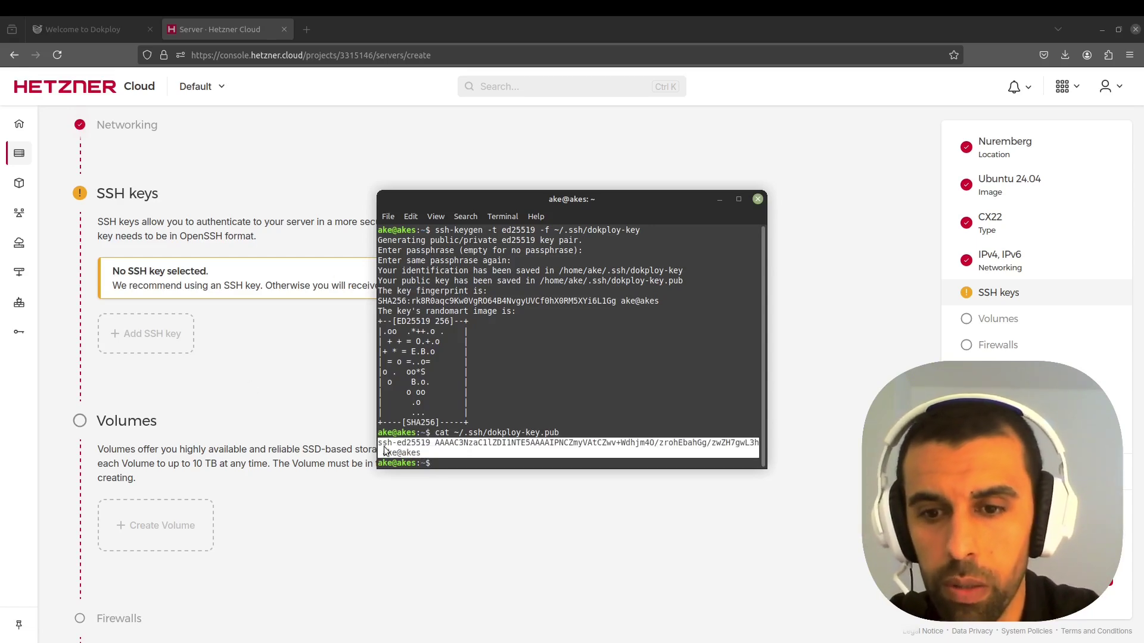
right_click(385, 450)
click(431, 514)
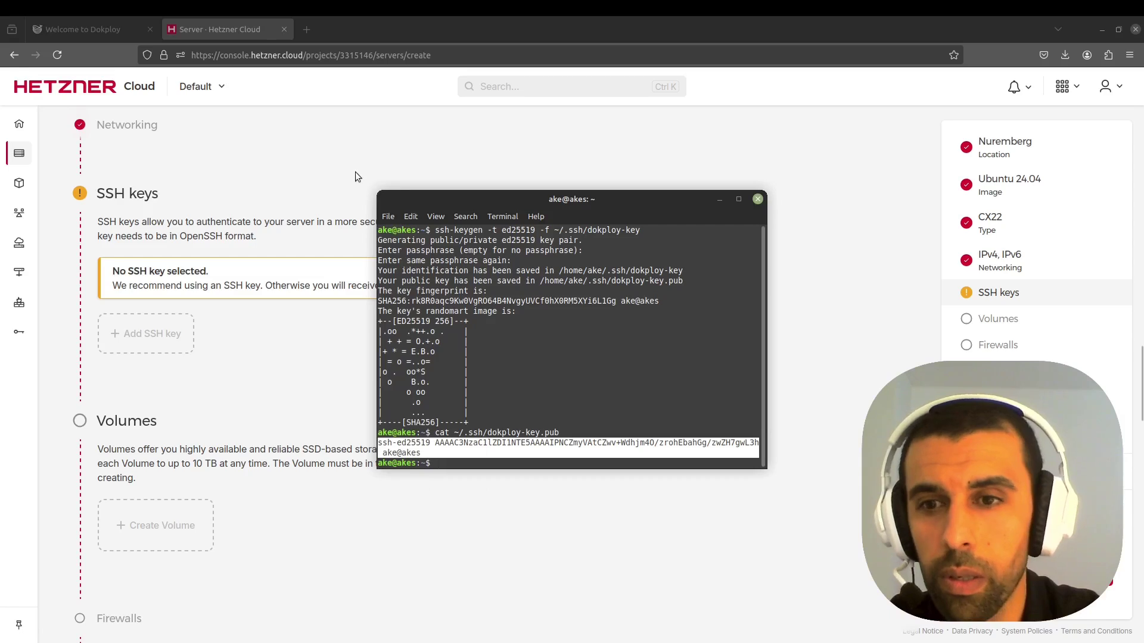
click(355, 172)
- Add the pasted public key as a new SSH key and set it as default
click(167, 340)
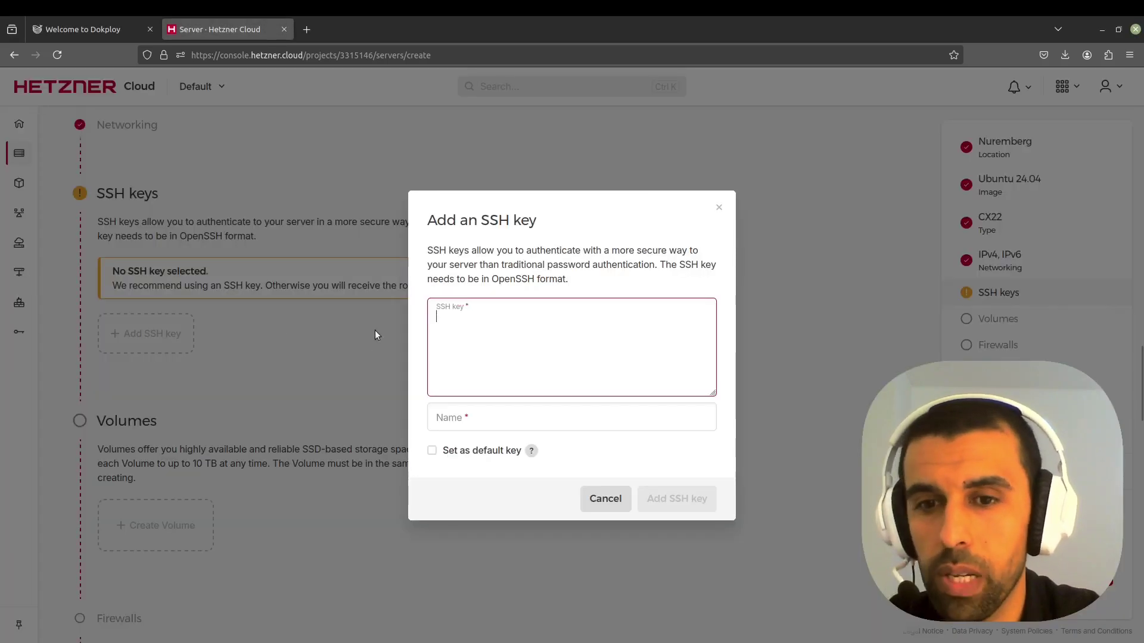
key(ctrl+v)
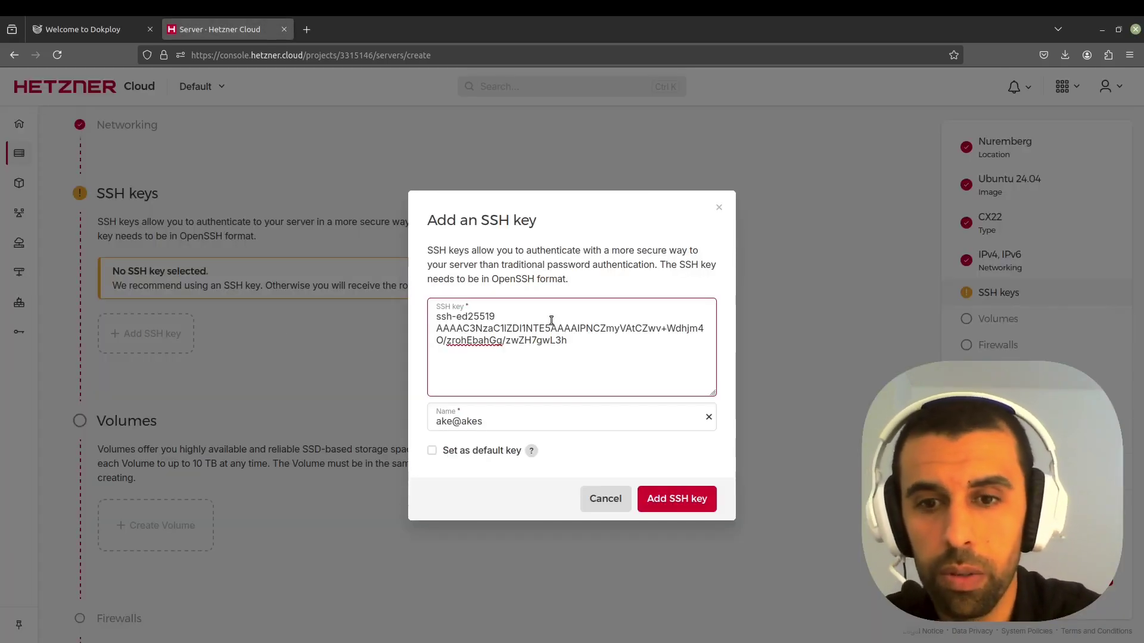
key(Tab)
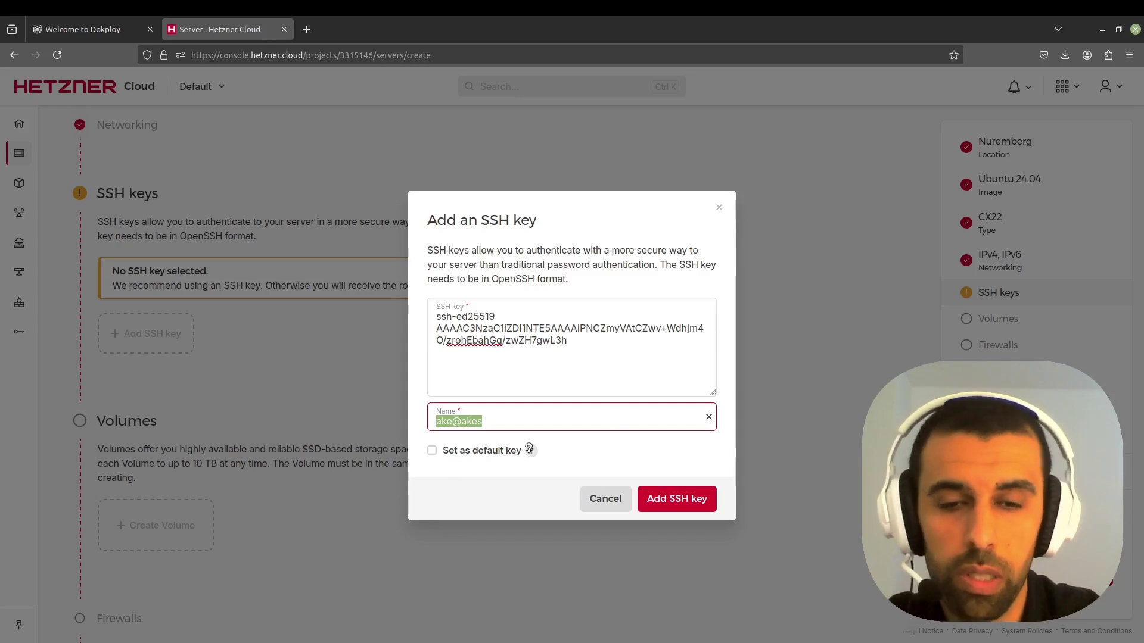
click(432, 451)
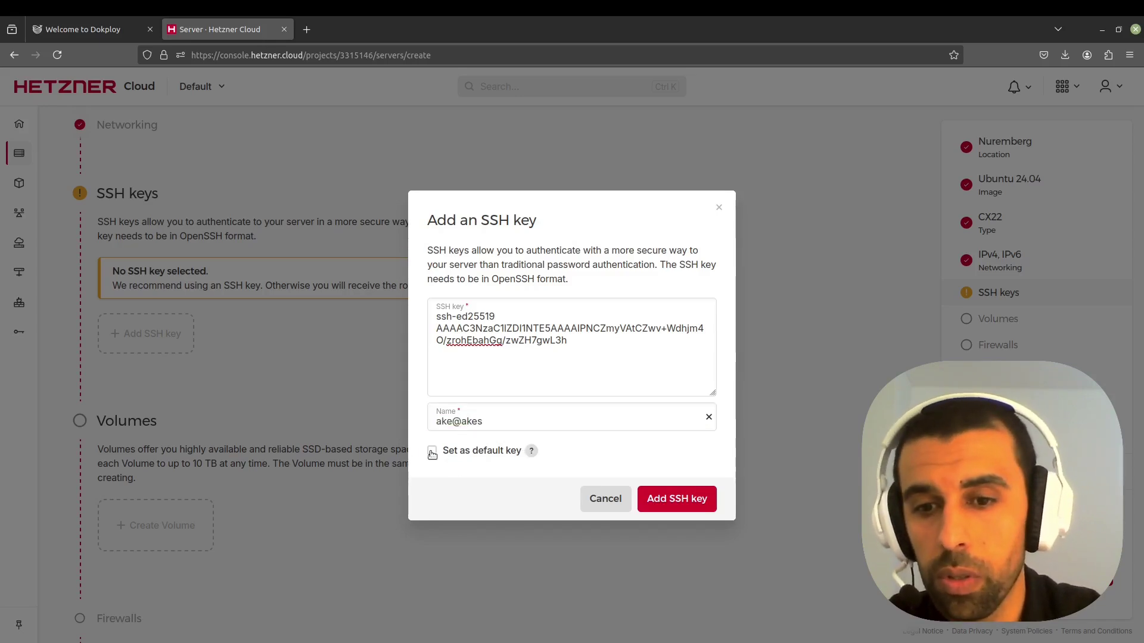
click(668, 500)
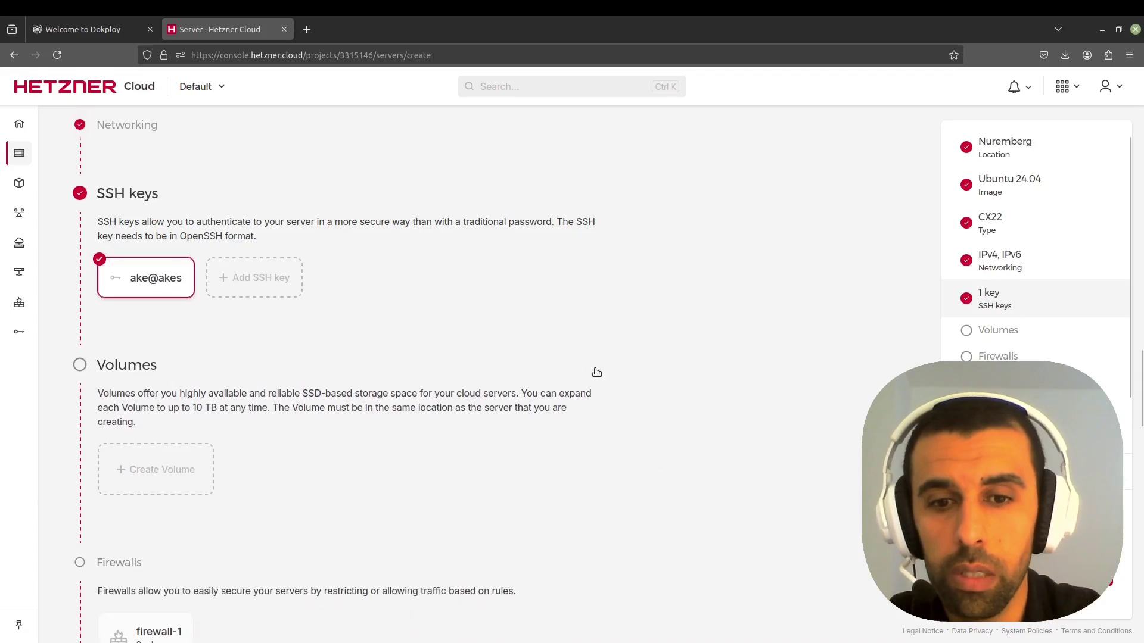
- Leave firewall-1 unattached and scroll down to the server name field
scroll(400, 286, down, 5)
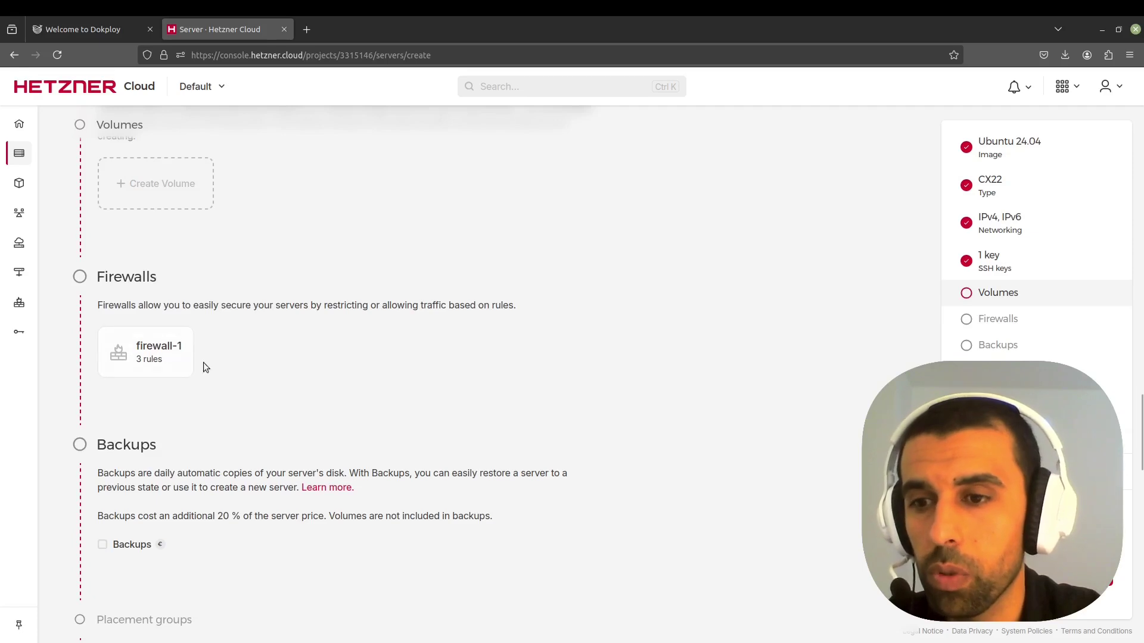
scroll(202, 362, down, 1)
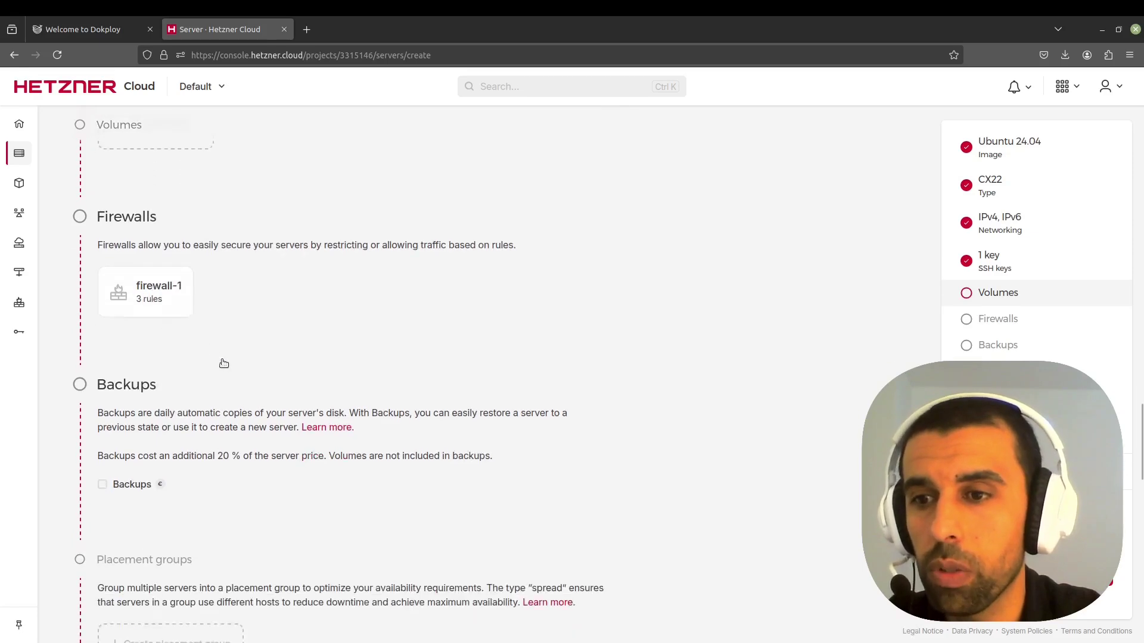
click(146, 289)
click(149, 290)
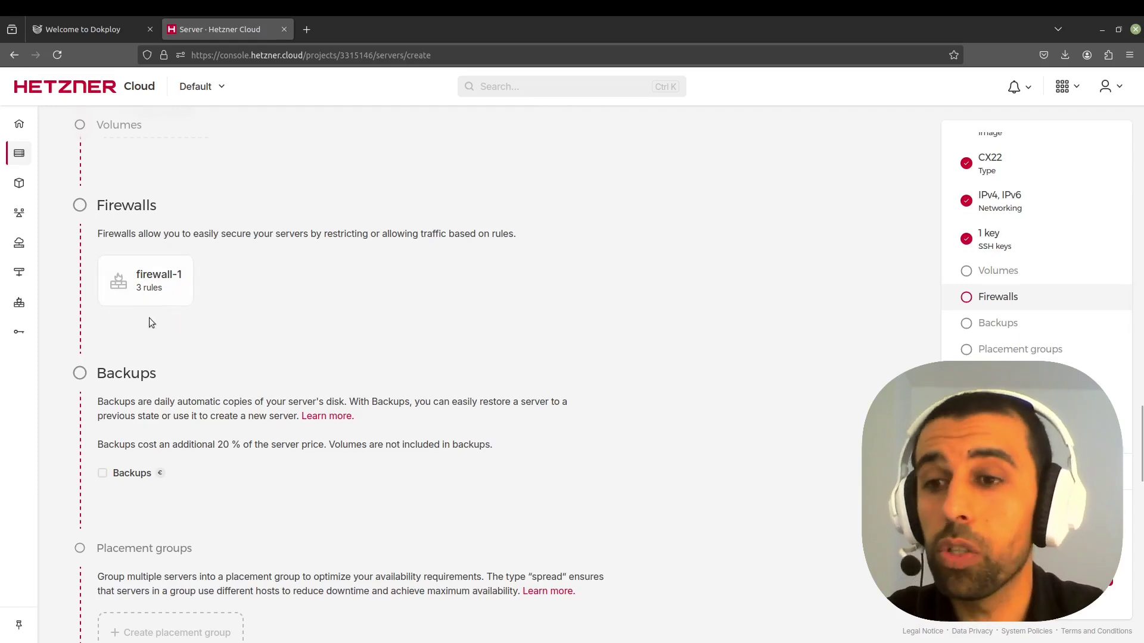
scroll(223, 306, down, 2)
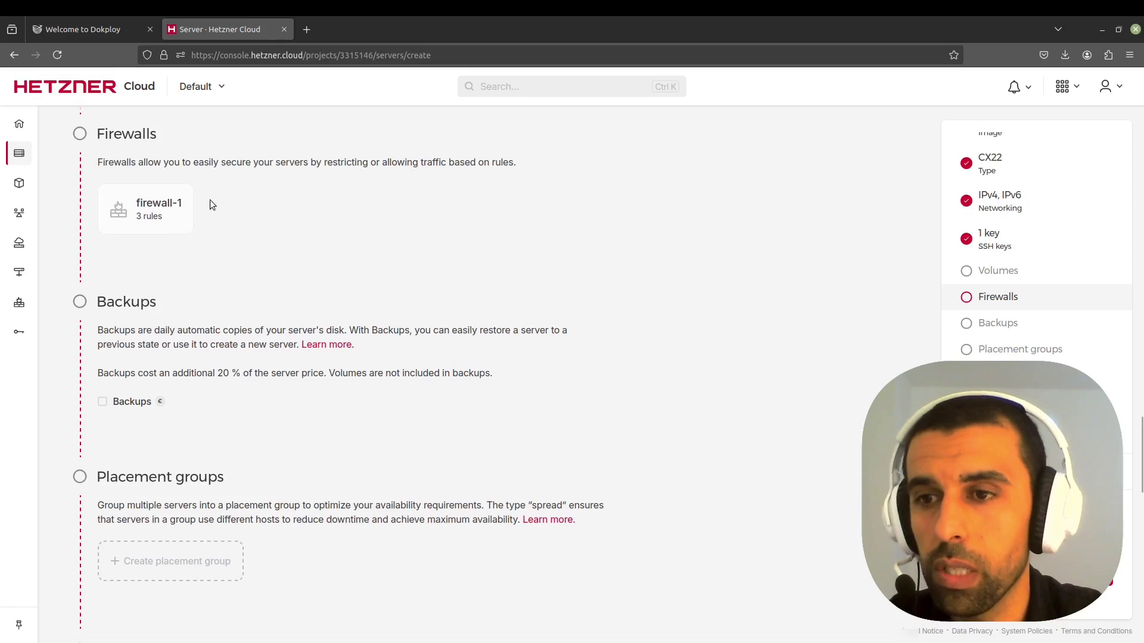
scroll(215, 268, down, 5)
scroll(269, 224, down, 5)
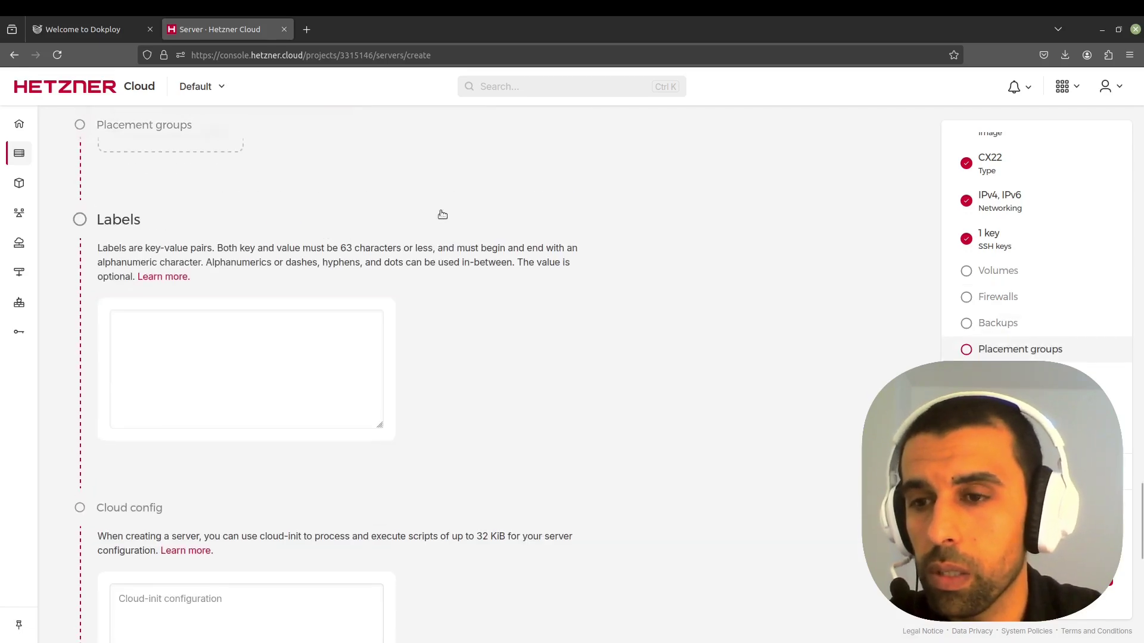
scroll(462, 226, down, 3)
scroll(460, 227, down, 10)
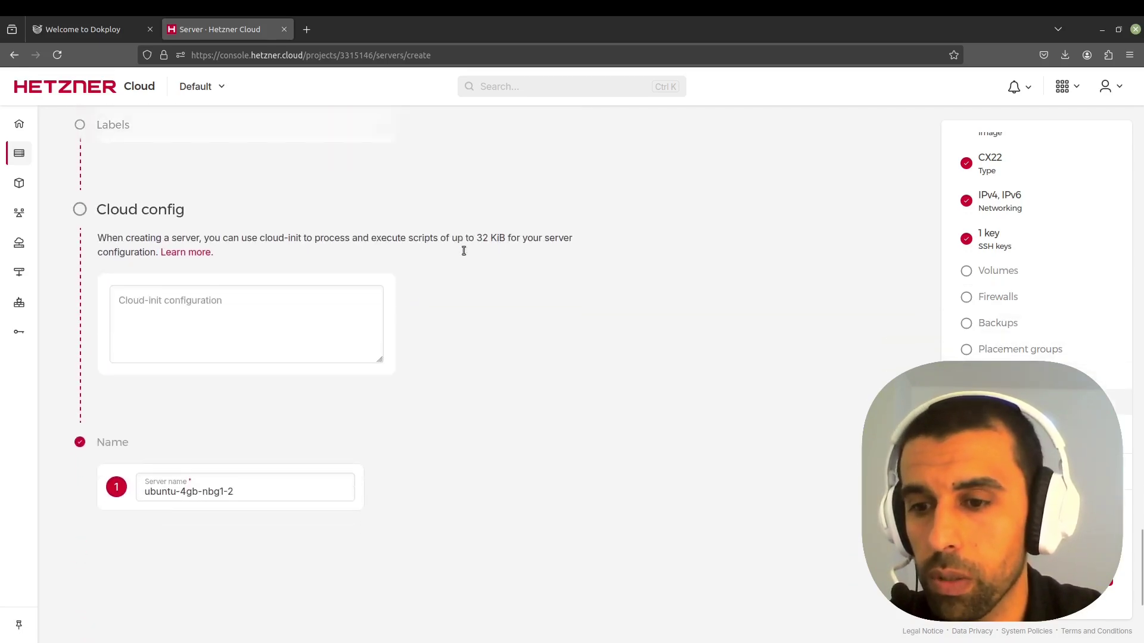
- Replace the prefilled name ubuntu-4gb-nbg1-2 with dokploy
triple_click(258, 254)
text(dokploy)
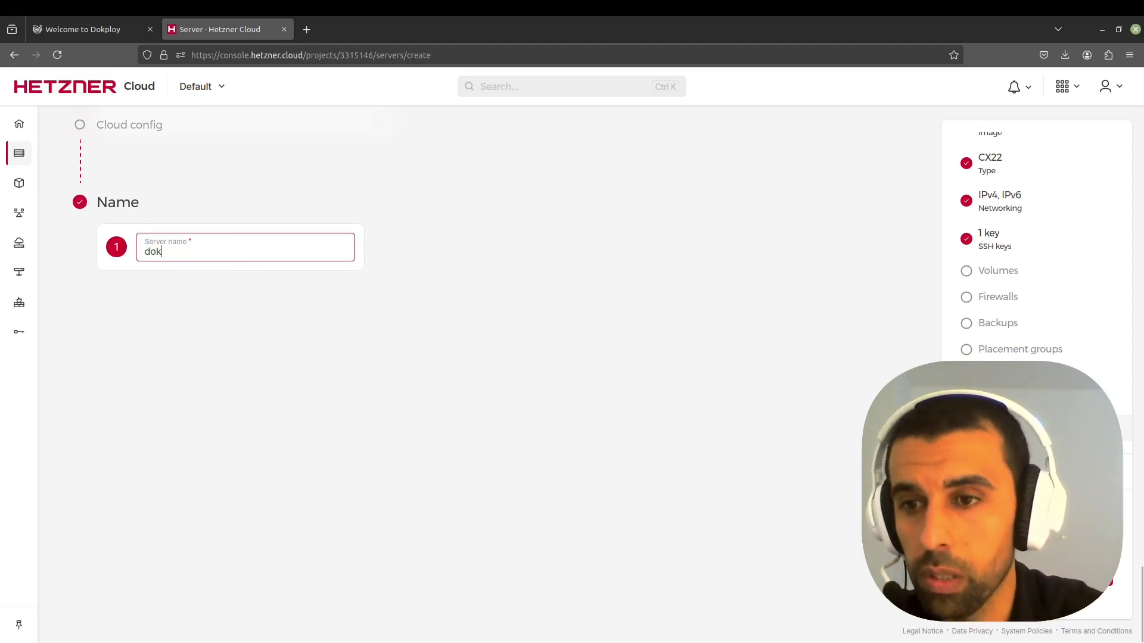
click(466, 268)
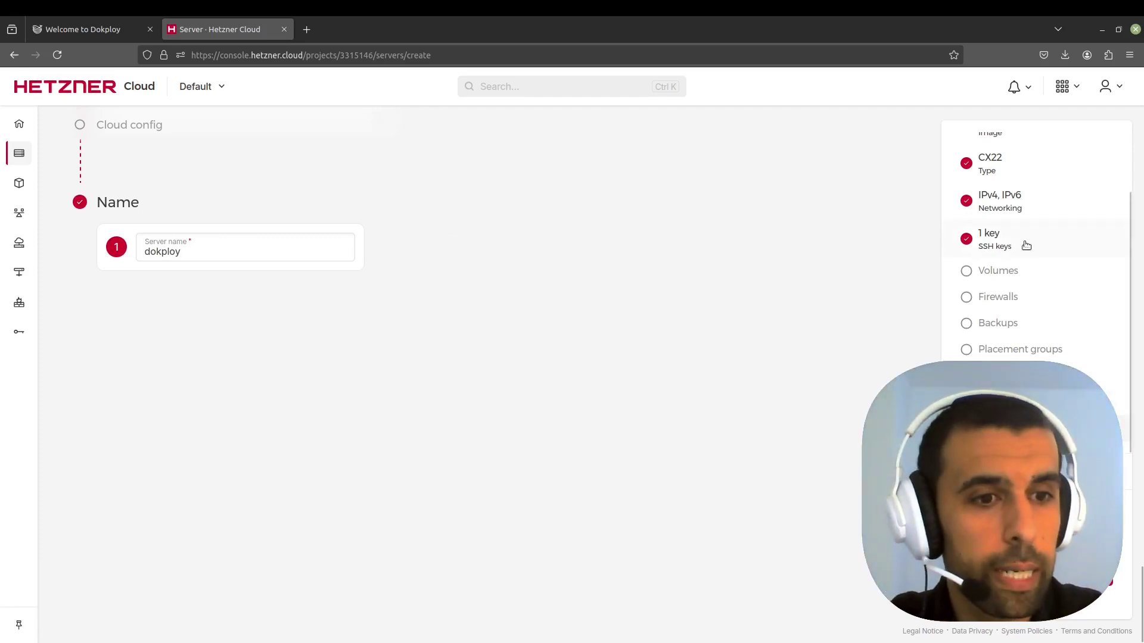
scroll(1018, 242, up, 2)
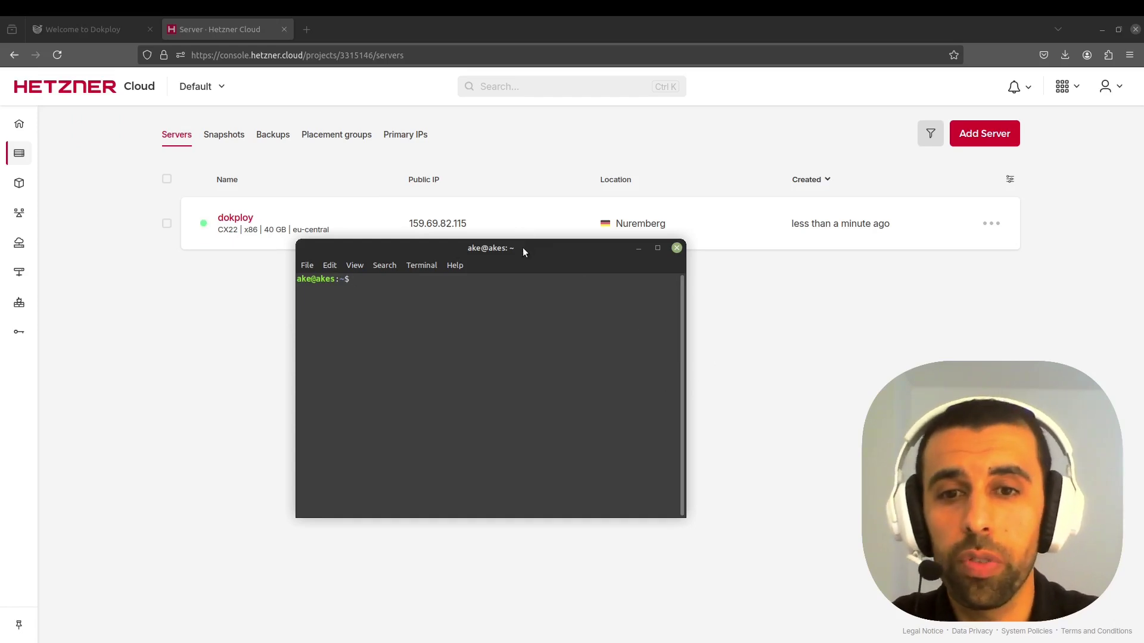
- Connect with ssh root@ followed by the server IP copied from Hetzner
drag(524, 249, 609, 227)
text(ssh root)
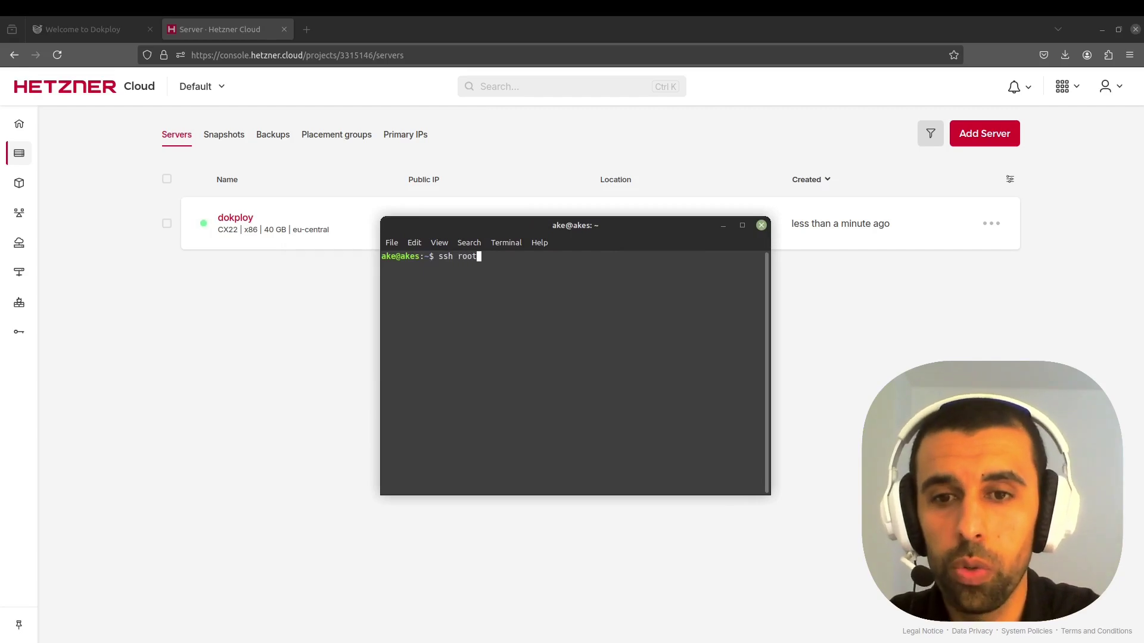
text(@)
key(alt+Tab)
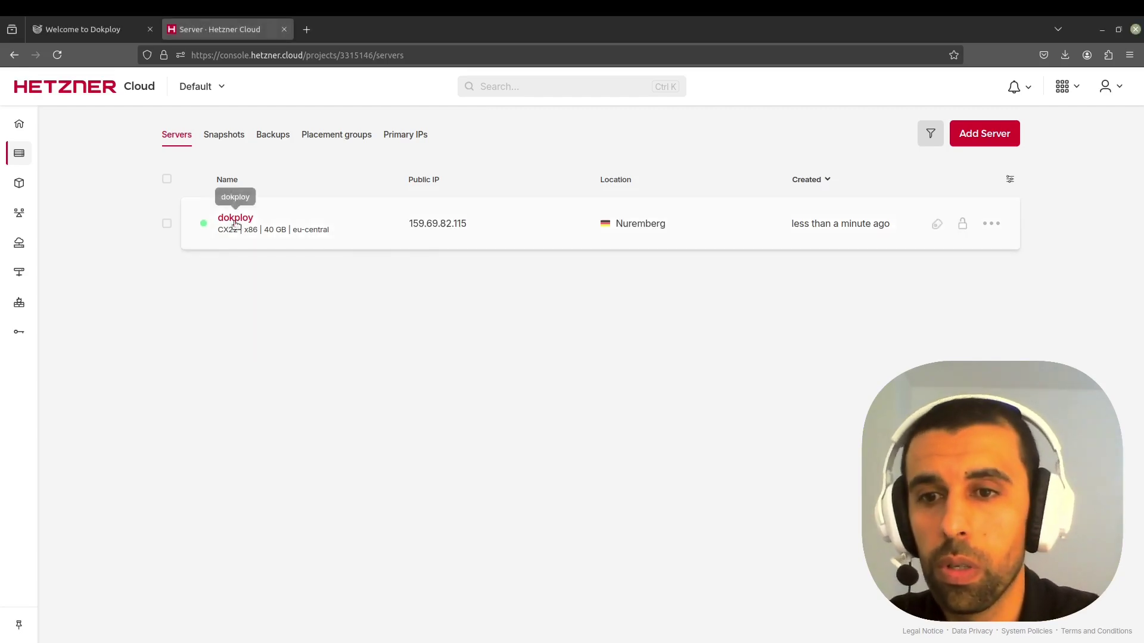
click(424, 226)
key(alt+Tab)
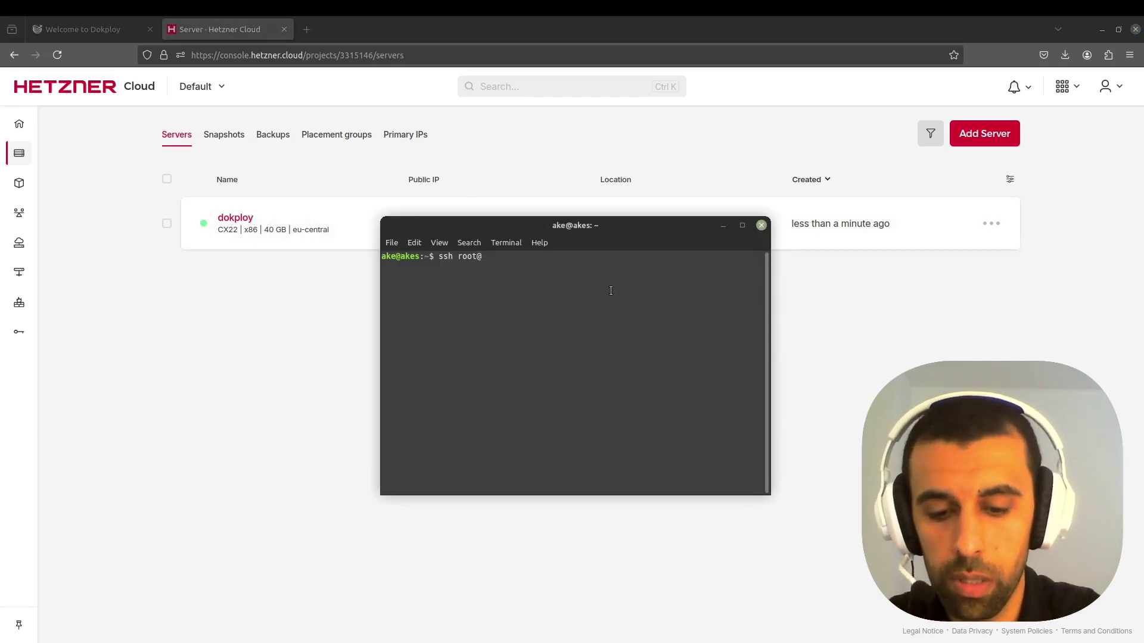
text(159.69.82.115)
key(Return)
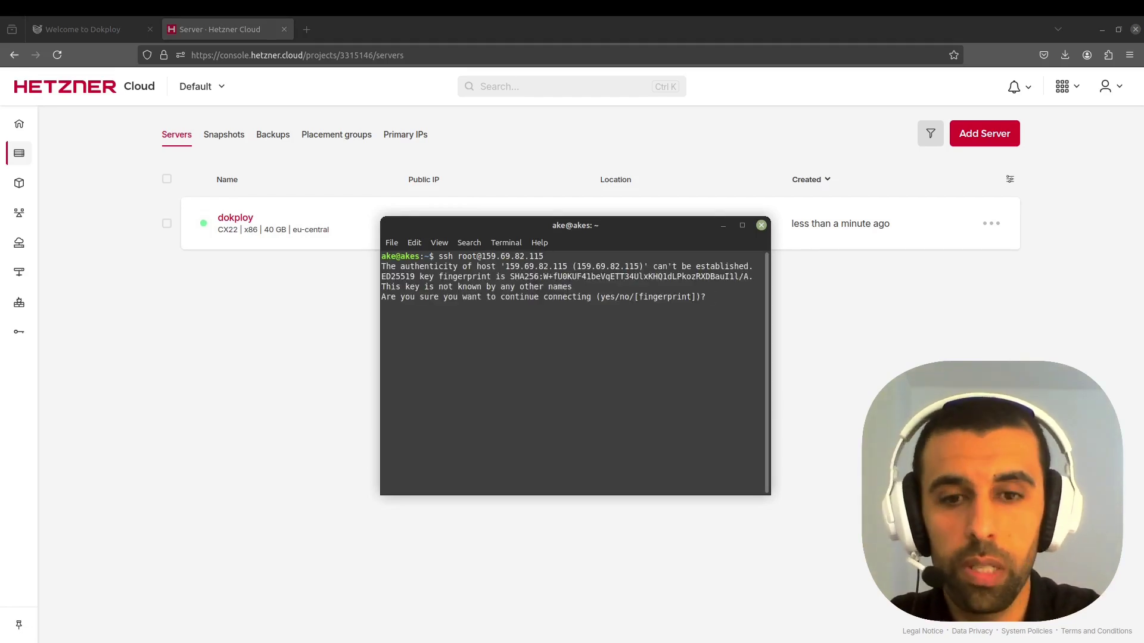
- Answer yes to trust the server's host key, then clear the screen
key(ctrl+d)
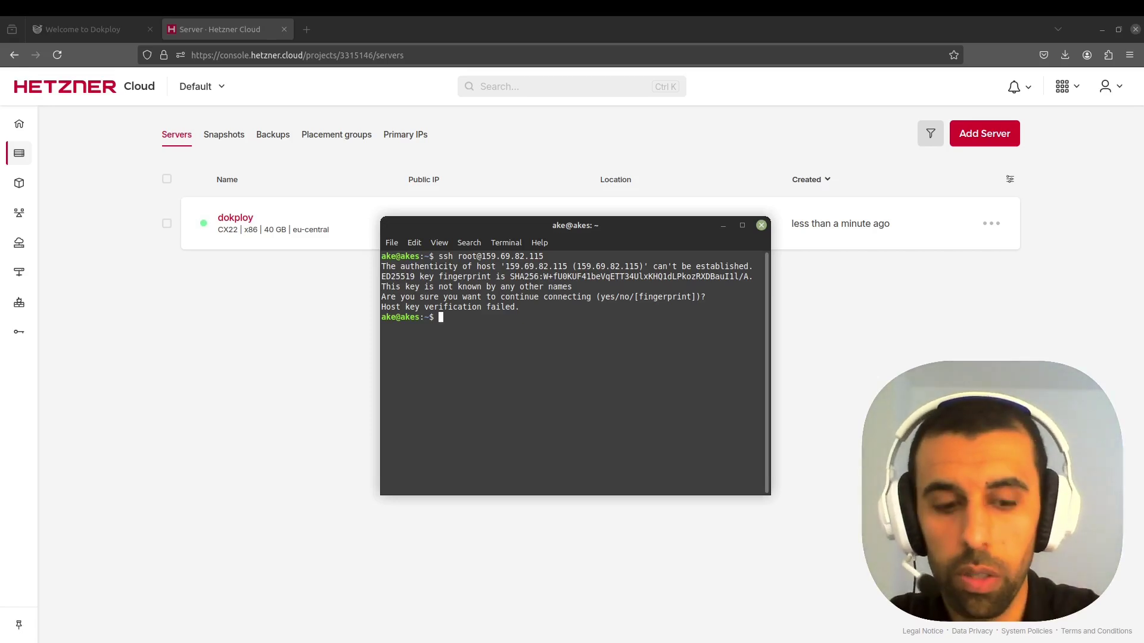
key(Up)
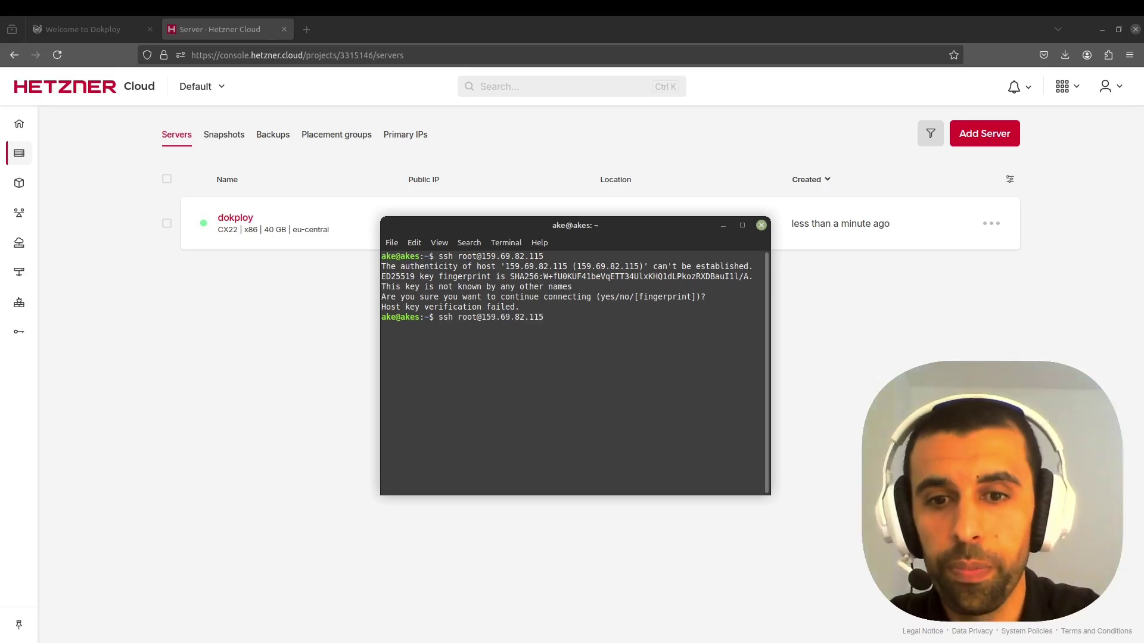
text(es)
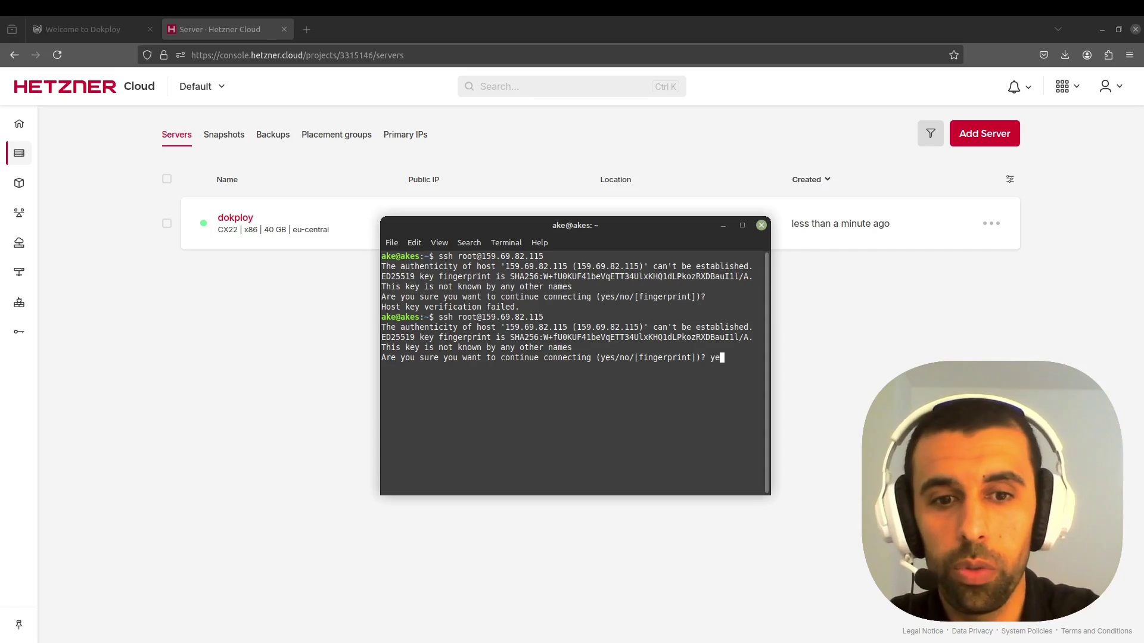
key(Return)
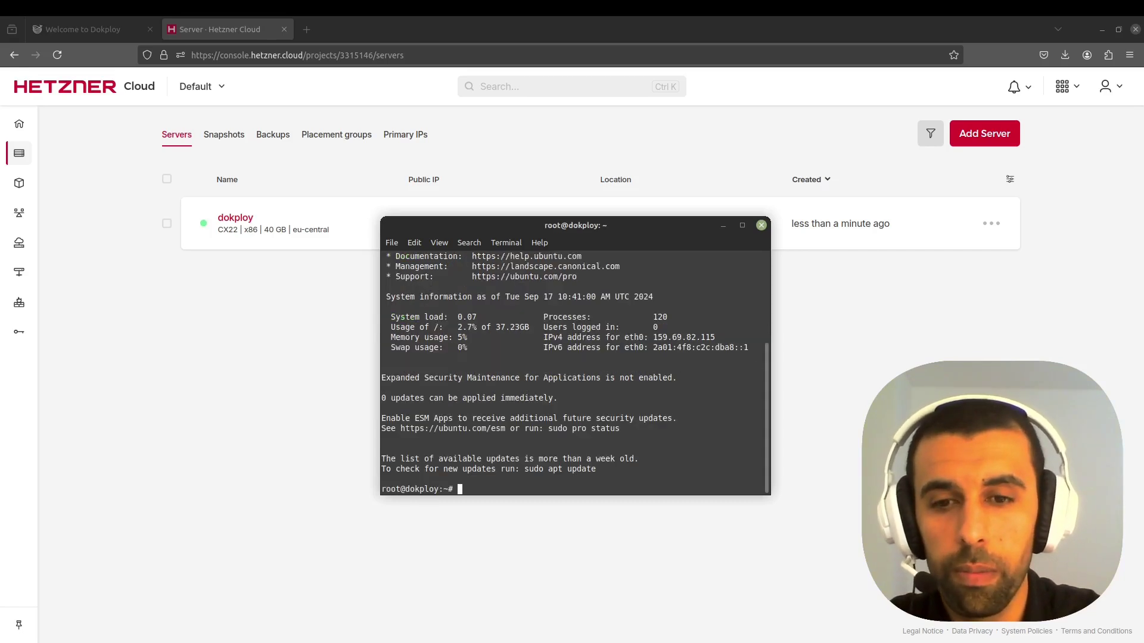
text(clear)
key(Return)
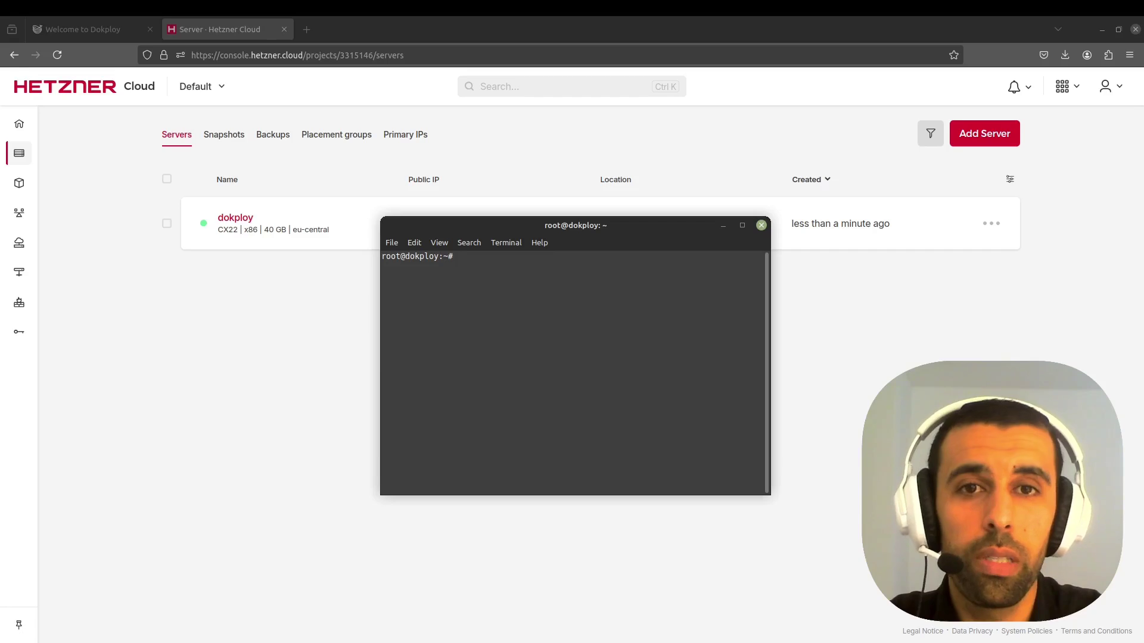
- Run adduser user, set its password, accept default details with y, then clear
text(adduser )
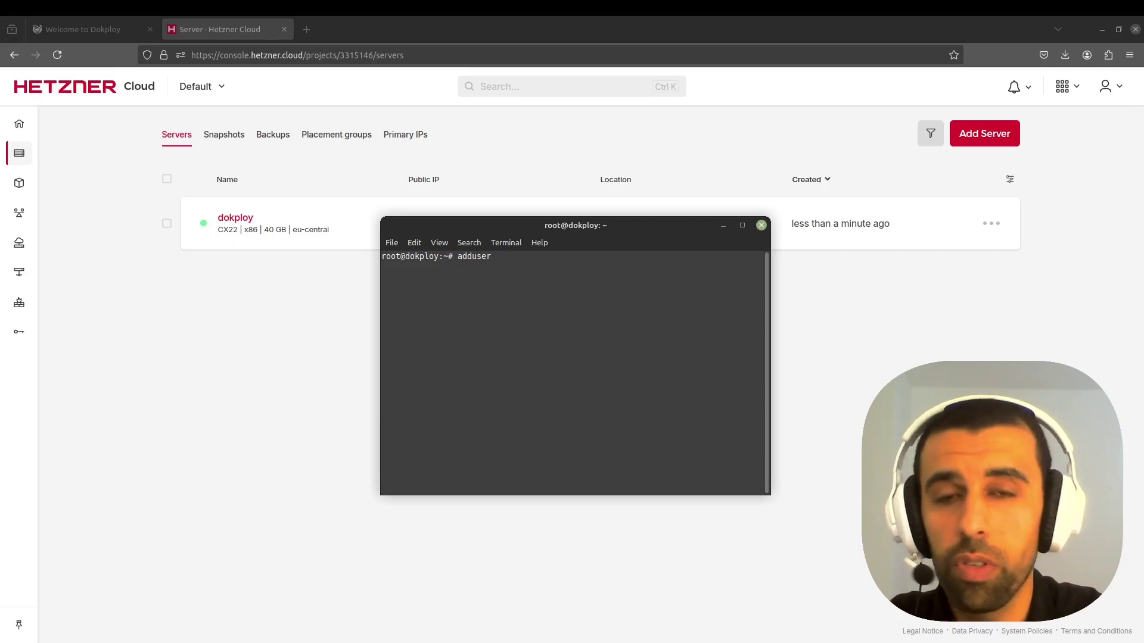
text(user)
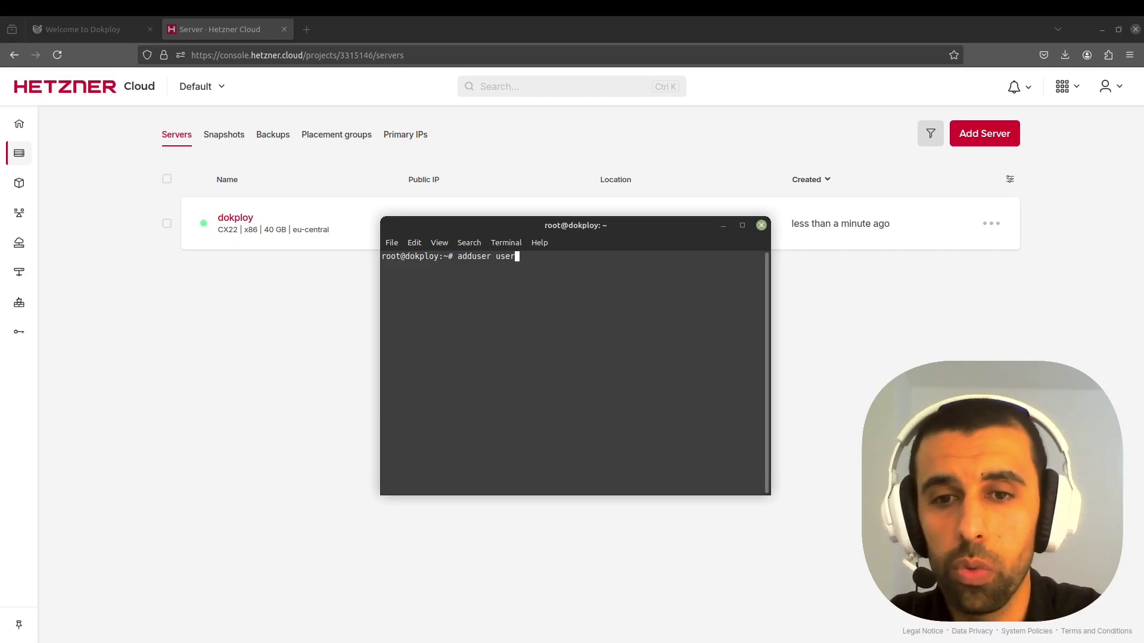
key(Return)
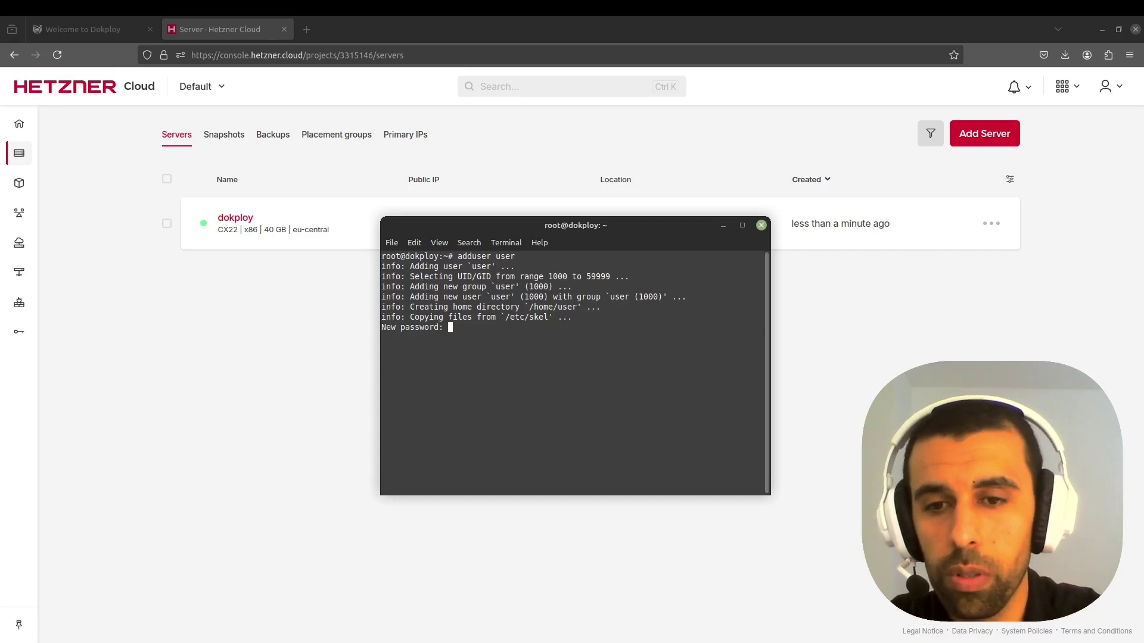
key(Return)
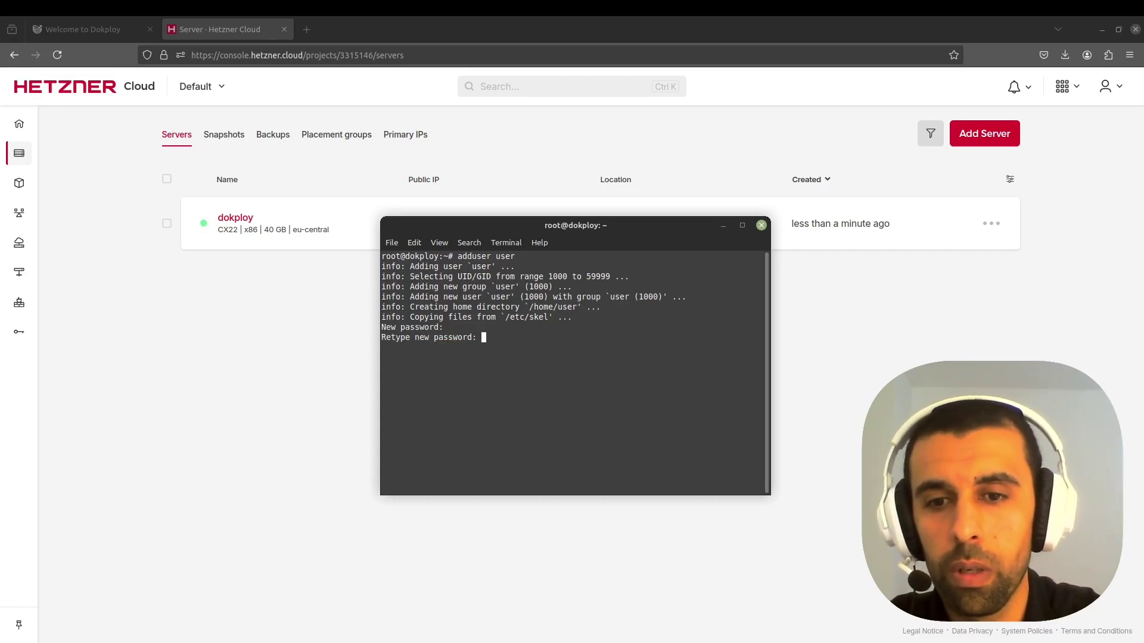
key(Return)
key(Return)
key(Return)
key(Return)
key(Return)
key(Return)
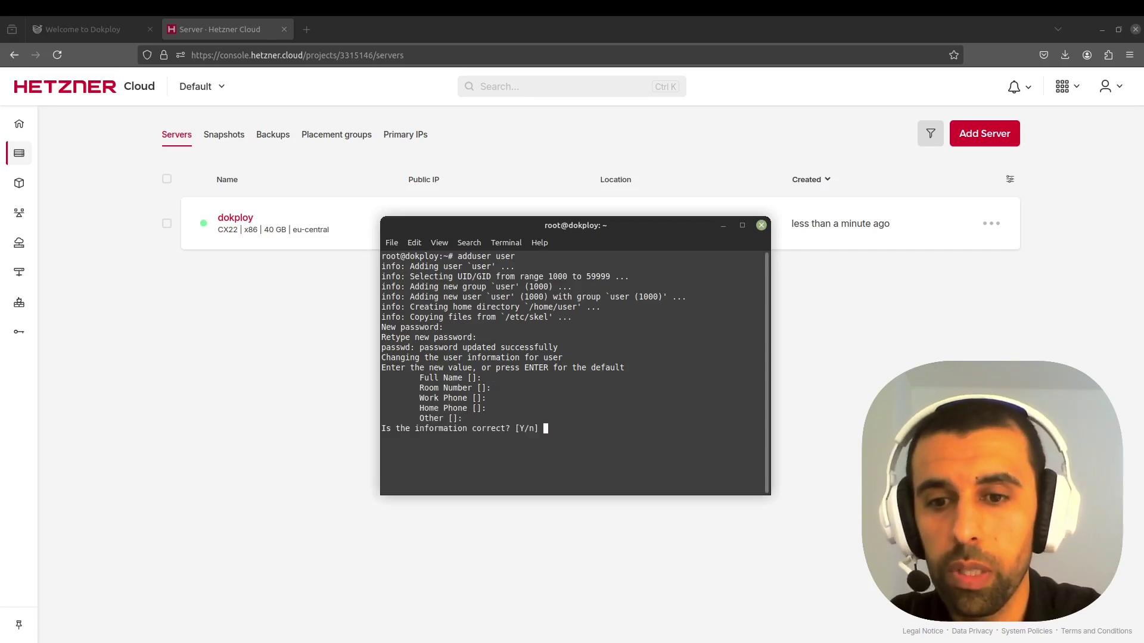
text(y)
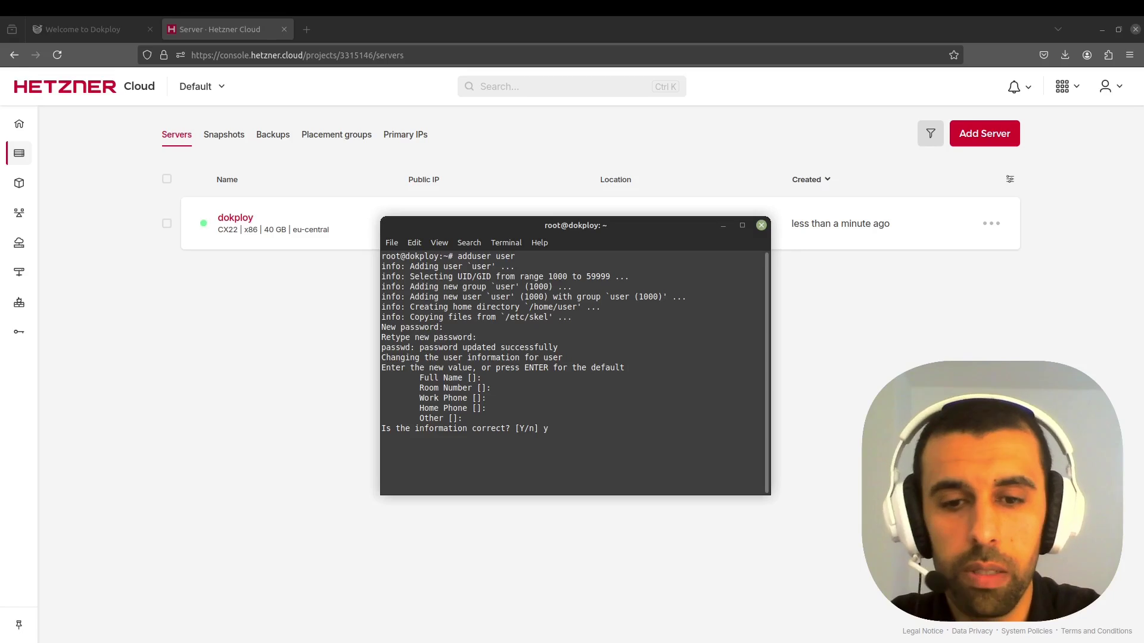
key(Return)
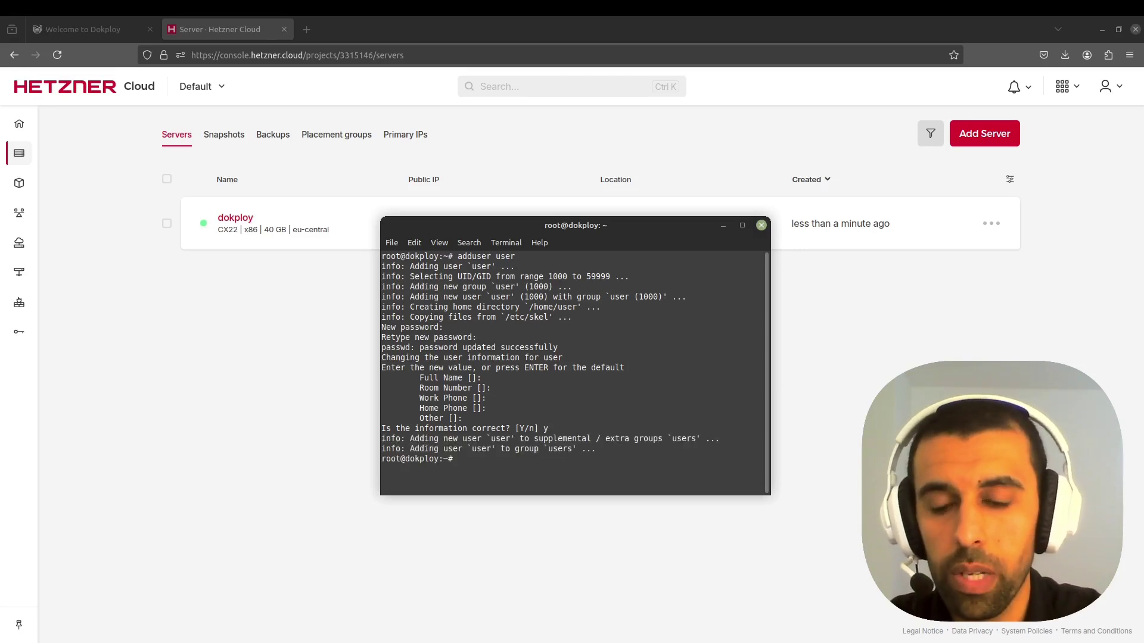
text(clear)
key(Return)
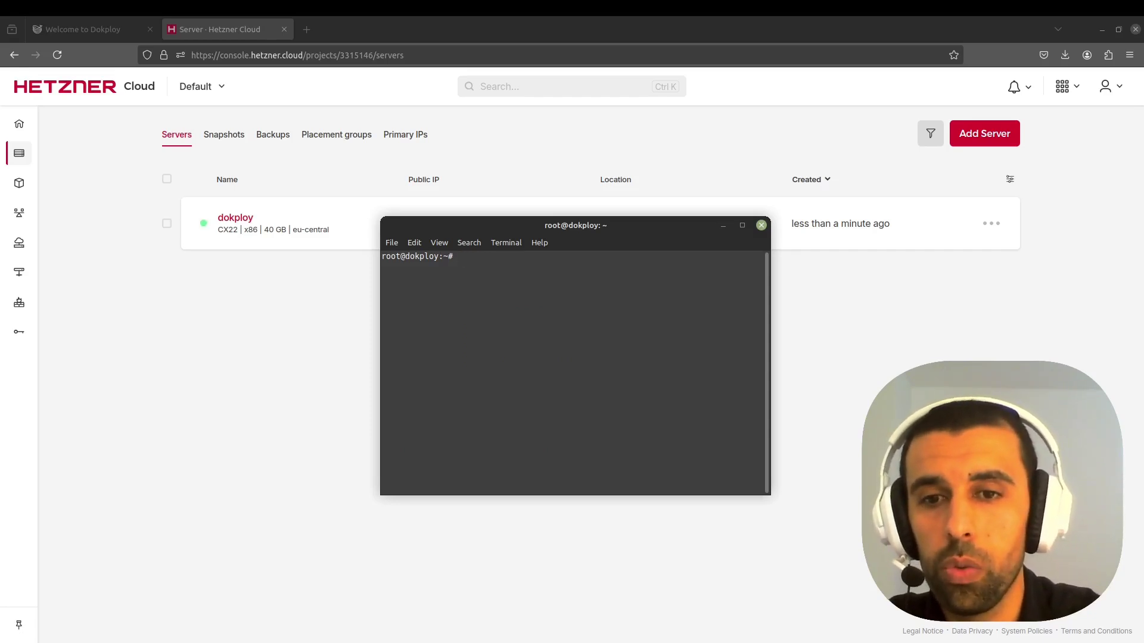
- Add user to the sudo group with usermod -aG sudo user, then clear
text(usermod )
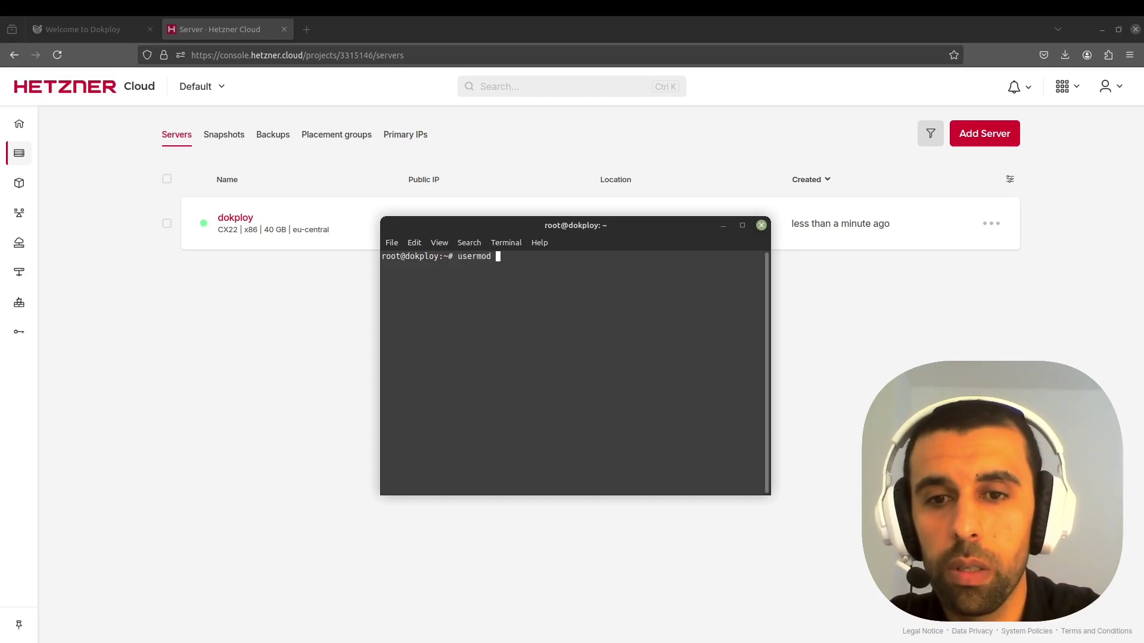
text(-aG)
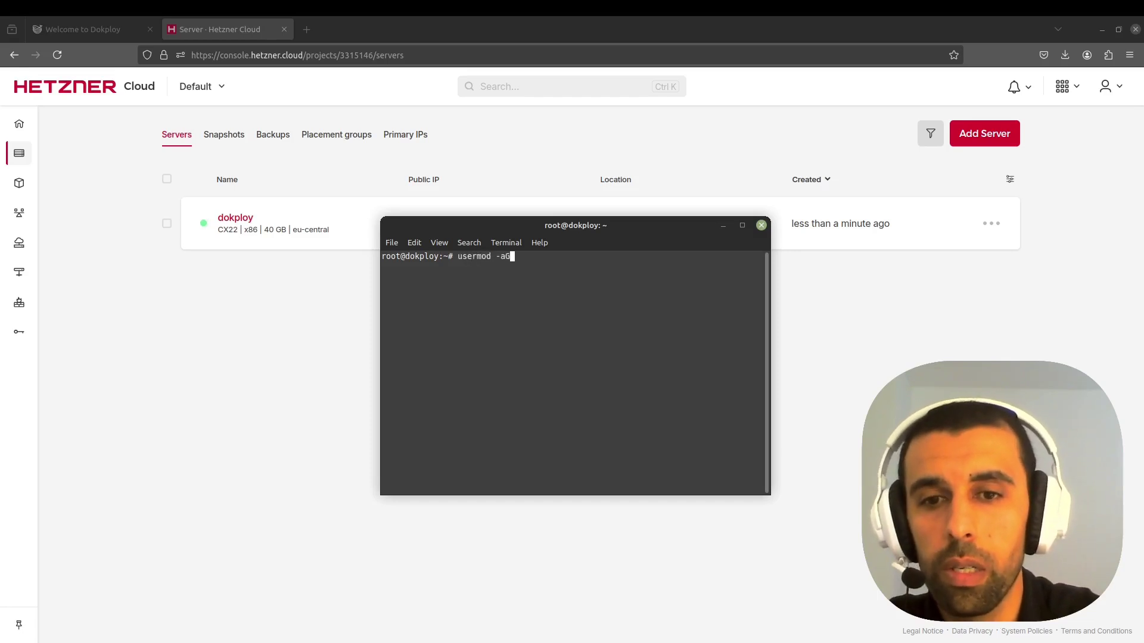
text( sudo )
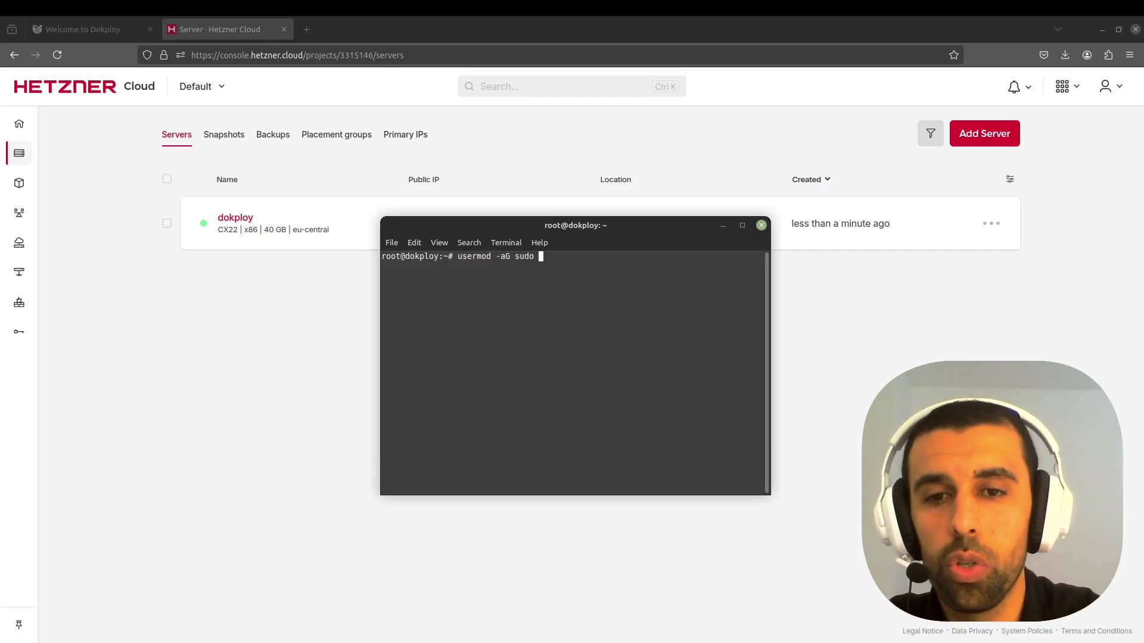
text(user)
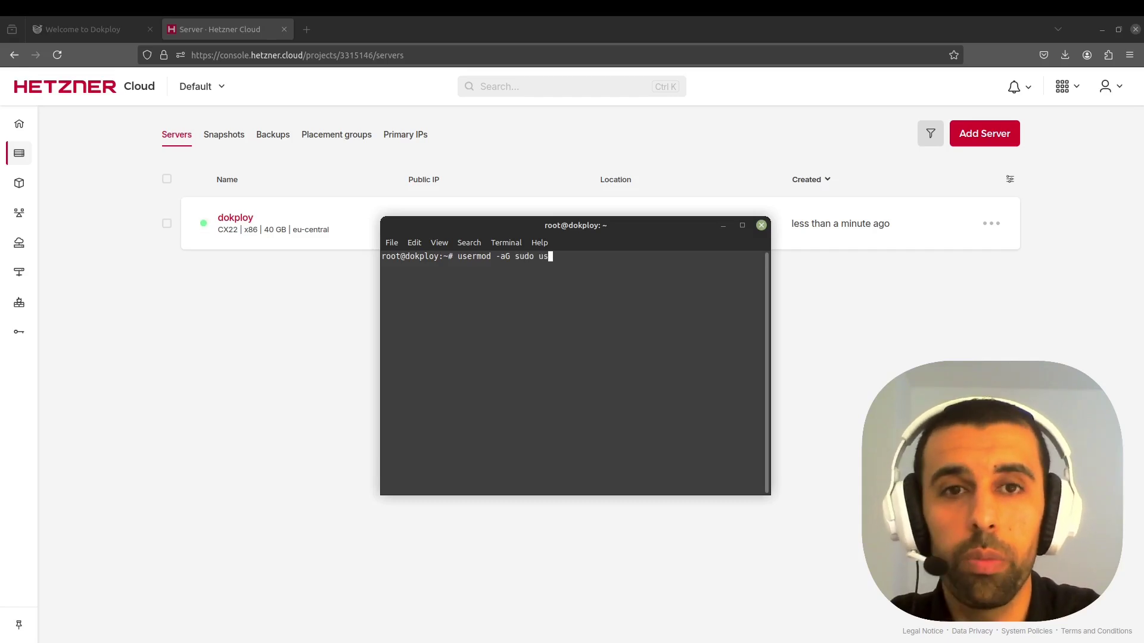
key(Return)
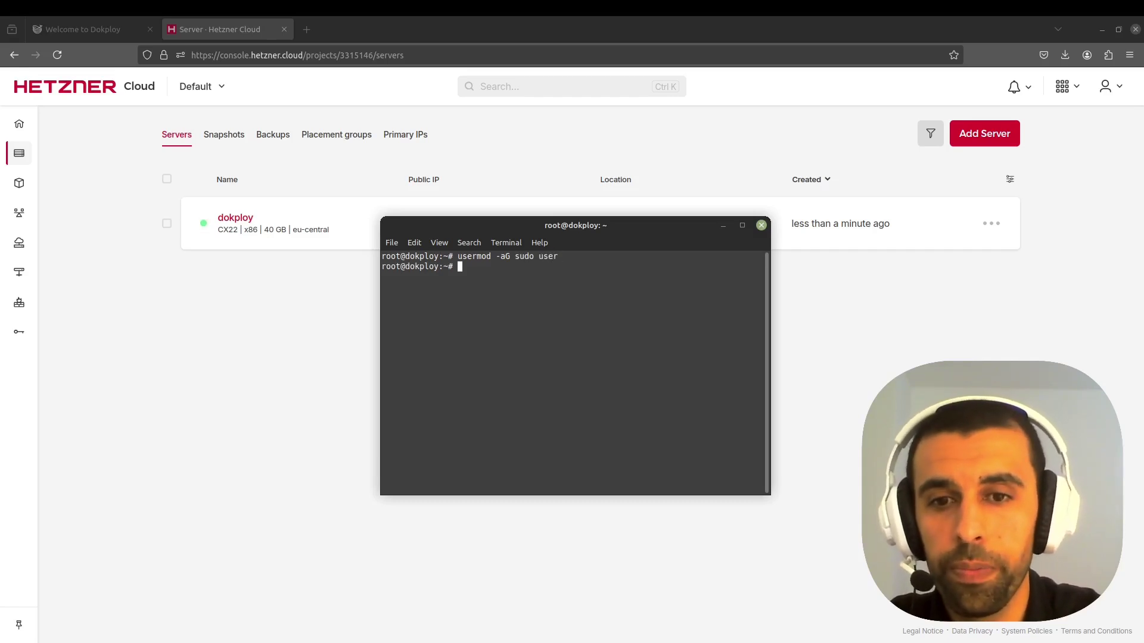
text(clear)
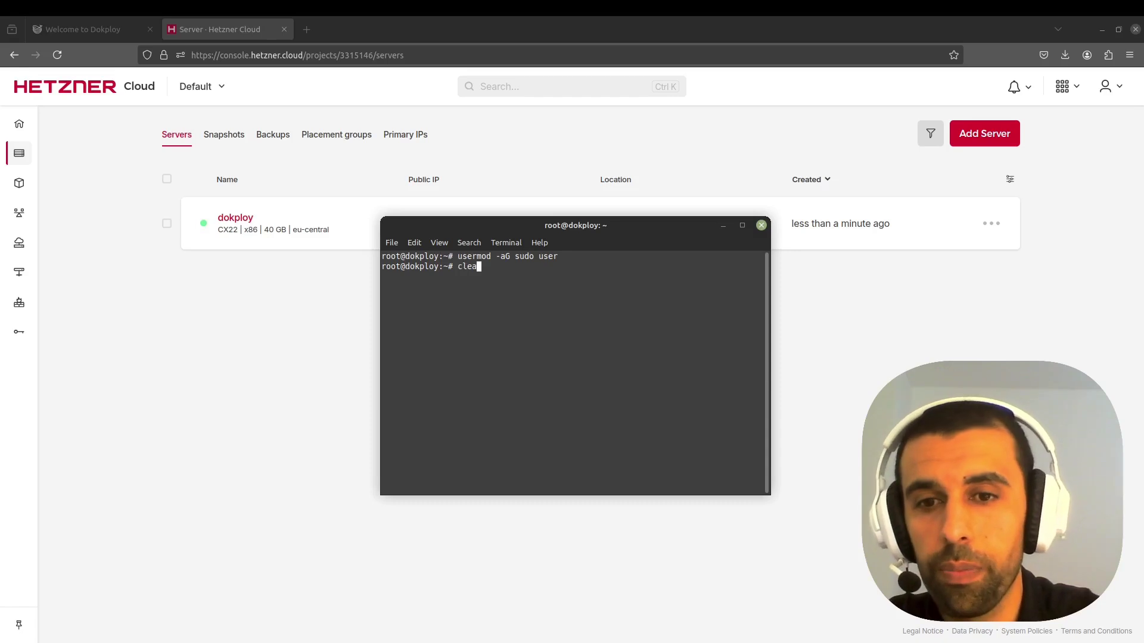
key(Return)
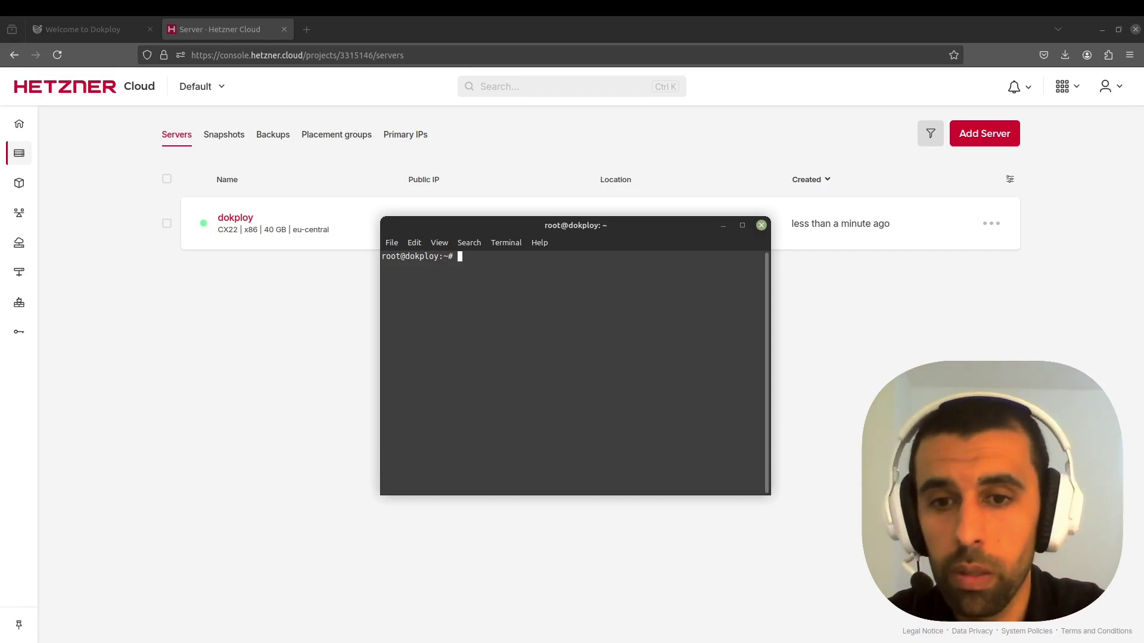
- Copy root's ~/.ssh to /home/user with rsync --chown=user:user, clear, and exit
text(rsync --archive --chown=user:user ~/.ssh /home/user)
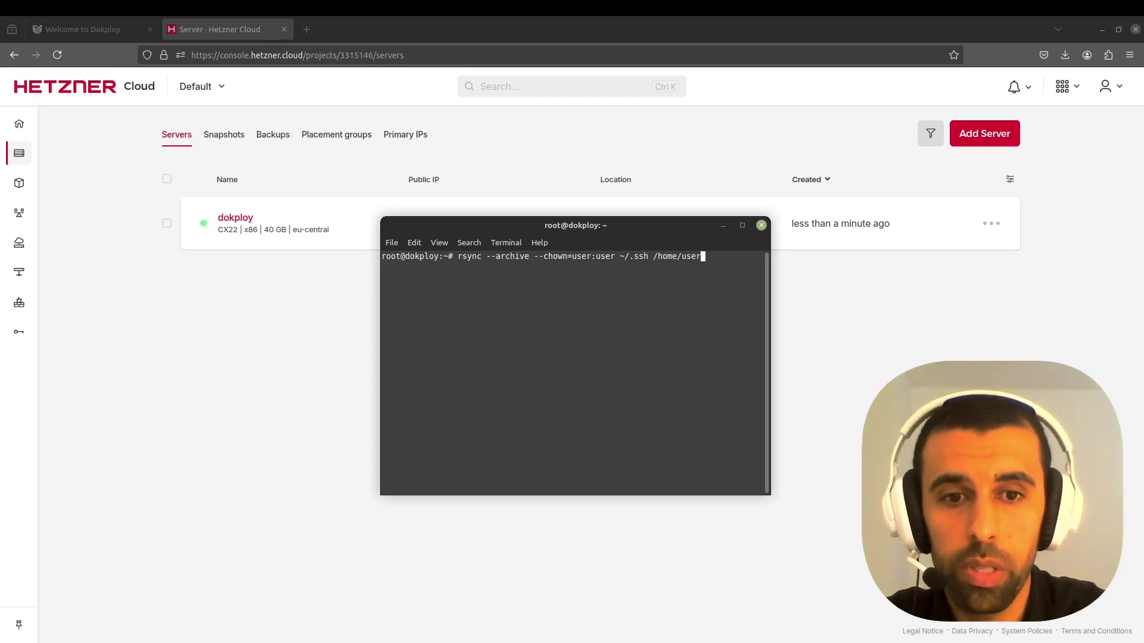
key(Return)
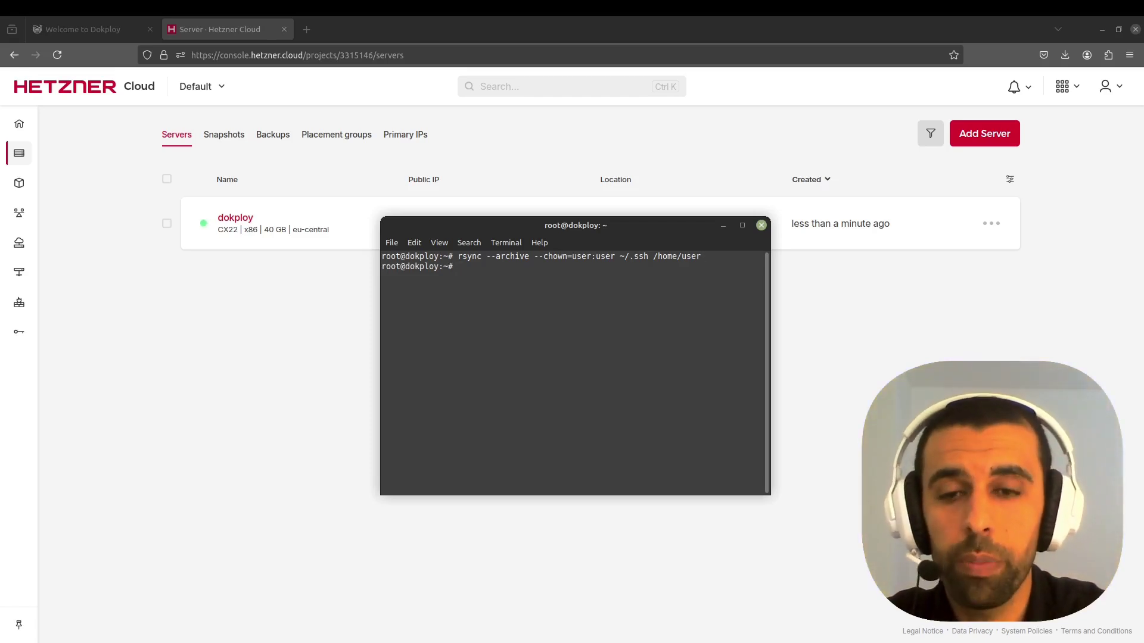
text(clear)
key(Return)
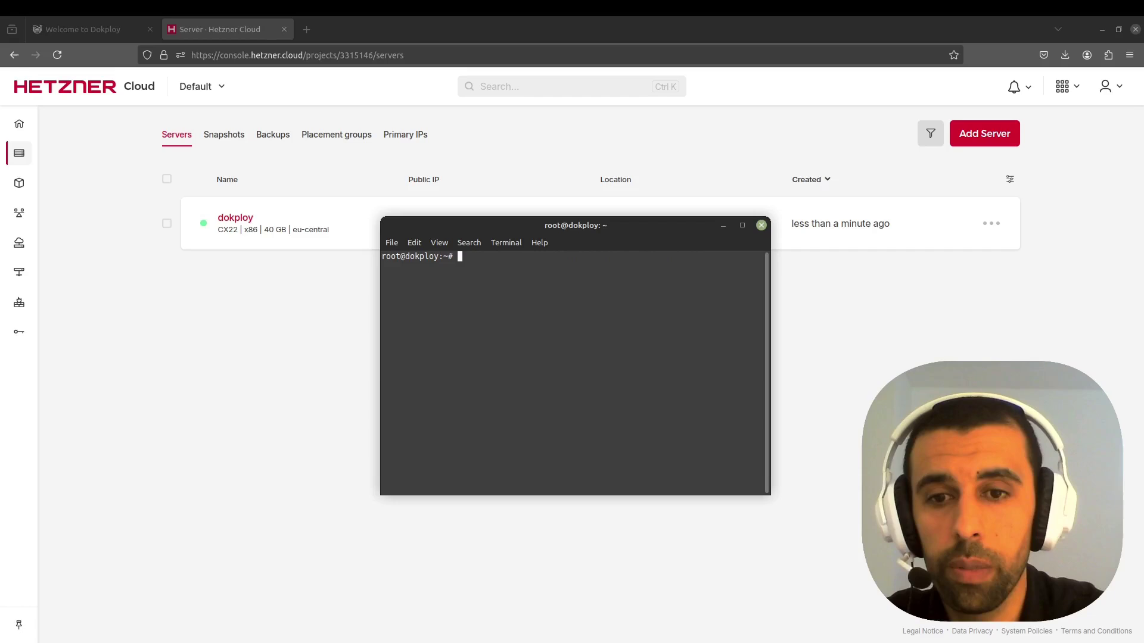
text(exu)
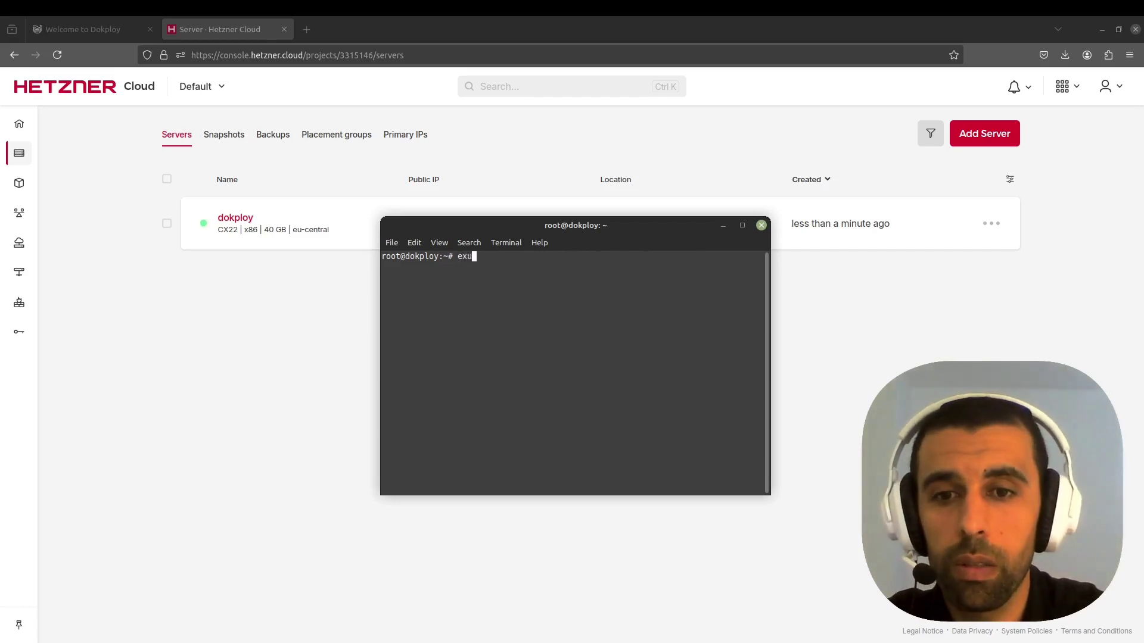
key(BackSpace)
text(it)
key(Return)
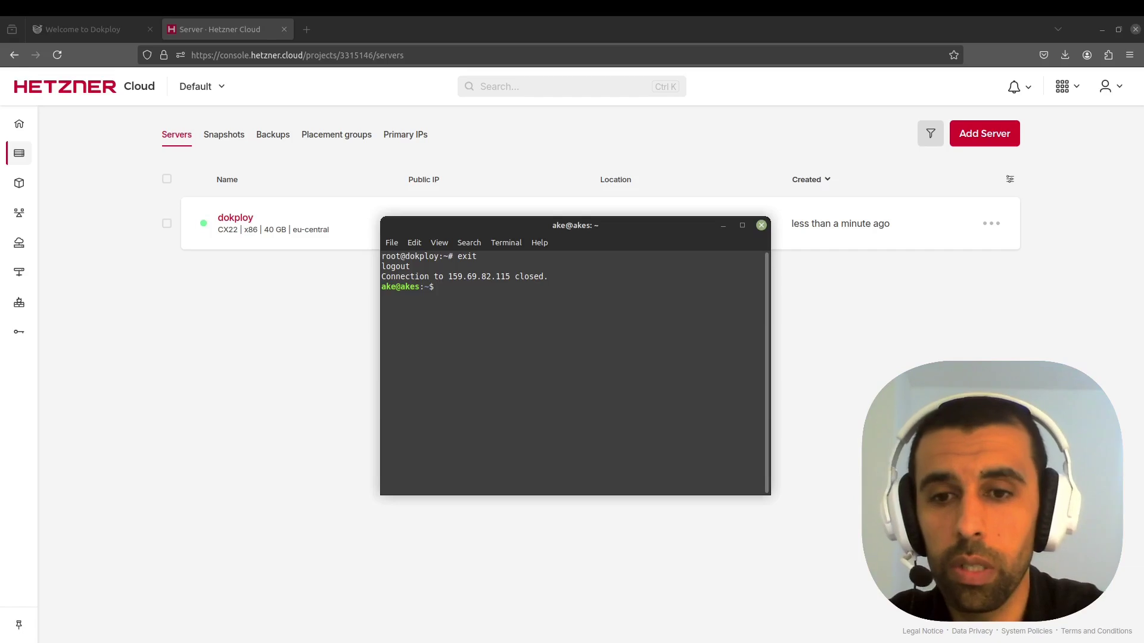
- SSH into 159.69.82.115 as user, cancelling a stray history search
text(ssh user)
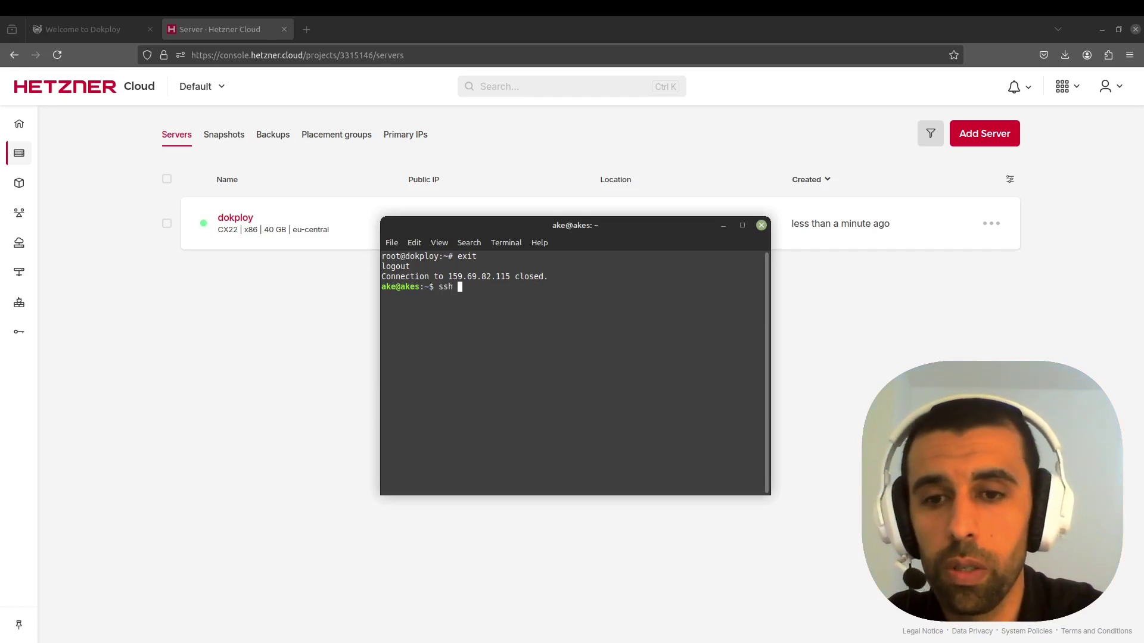
text(@)
text(1)
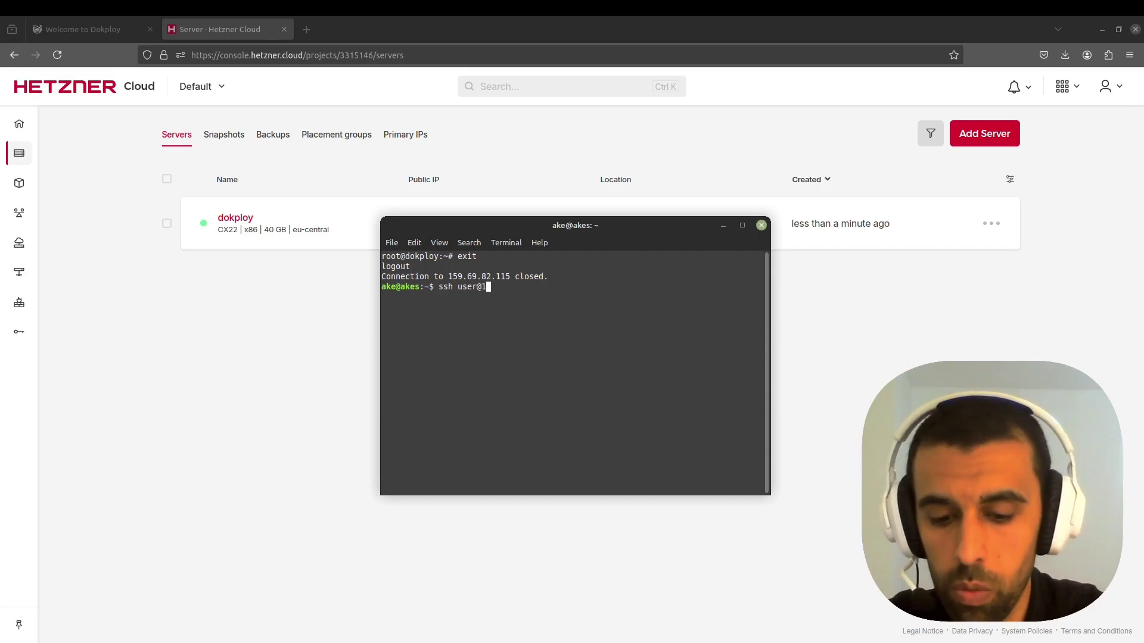
text(59.6)
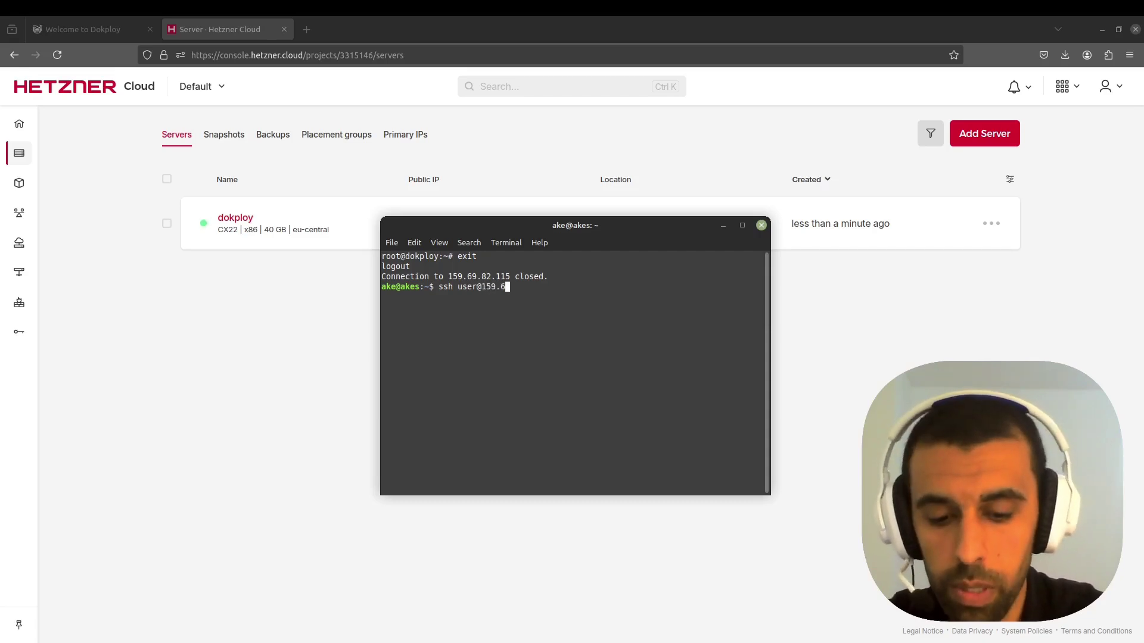
text(9.82.115)
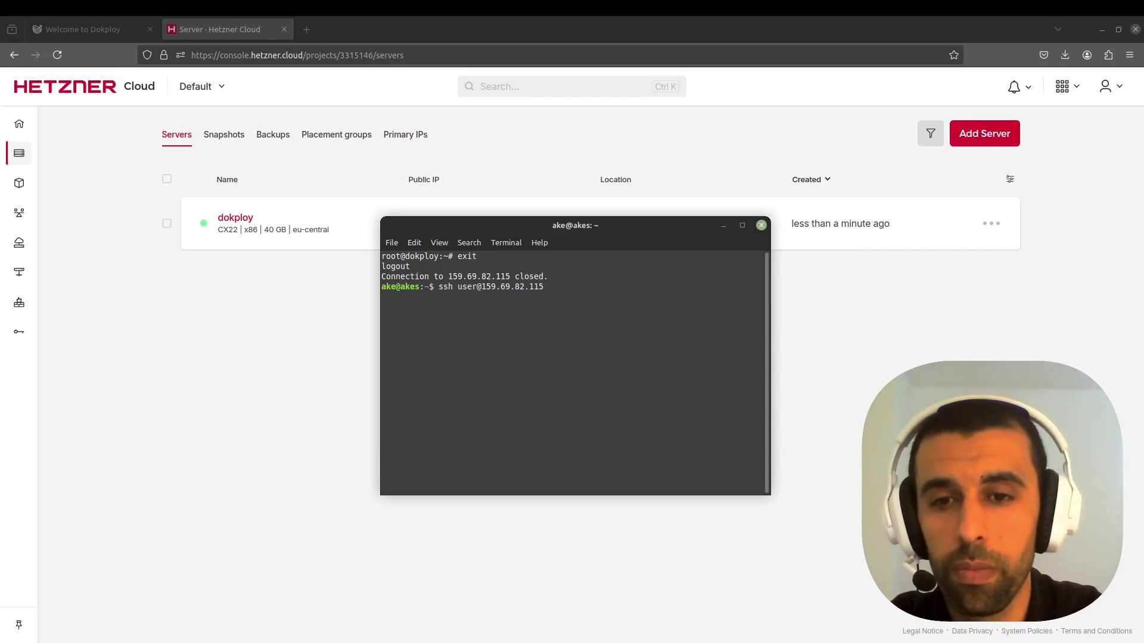
key(Return)
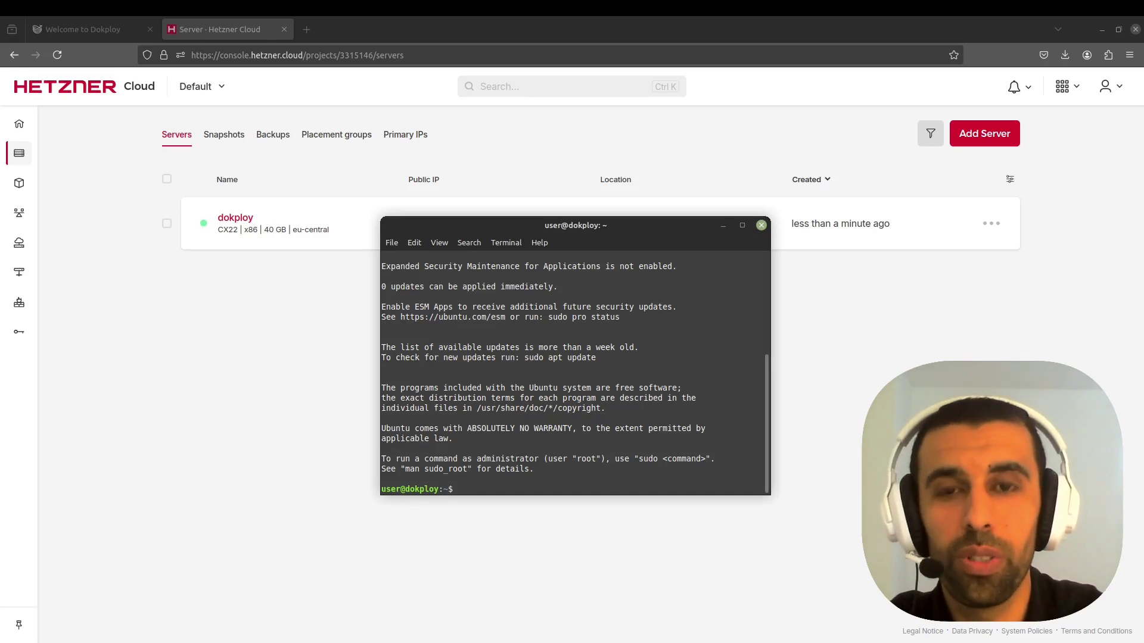
key(ctrl+r)
key(ctrl+c)
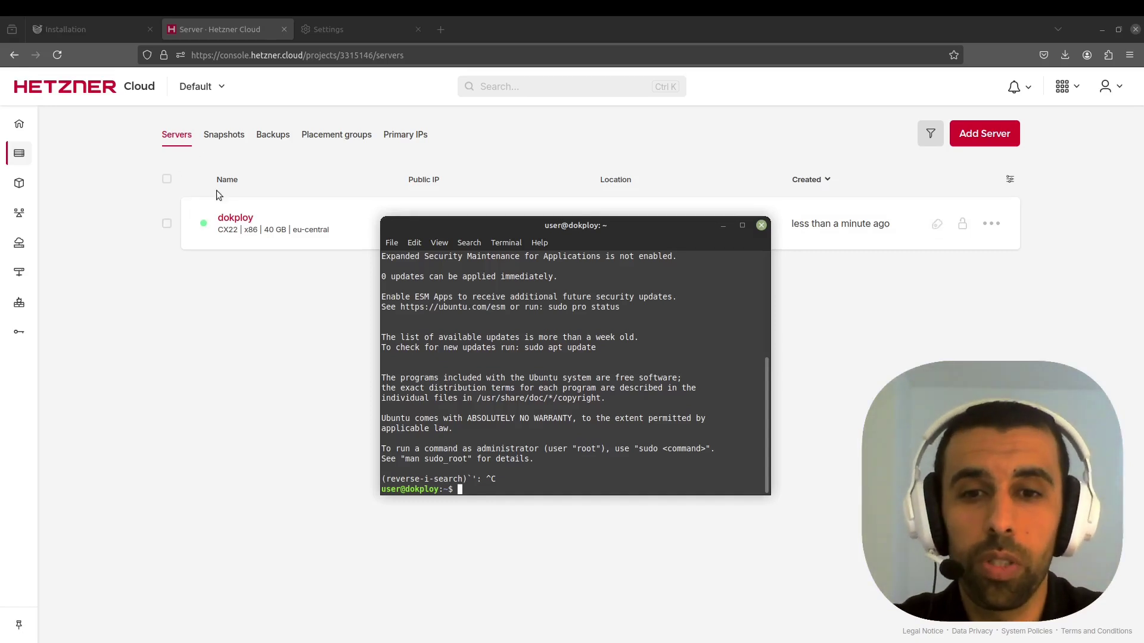
click(100, 35)
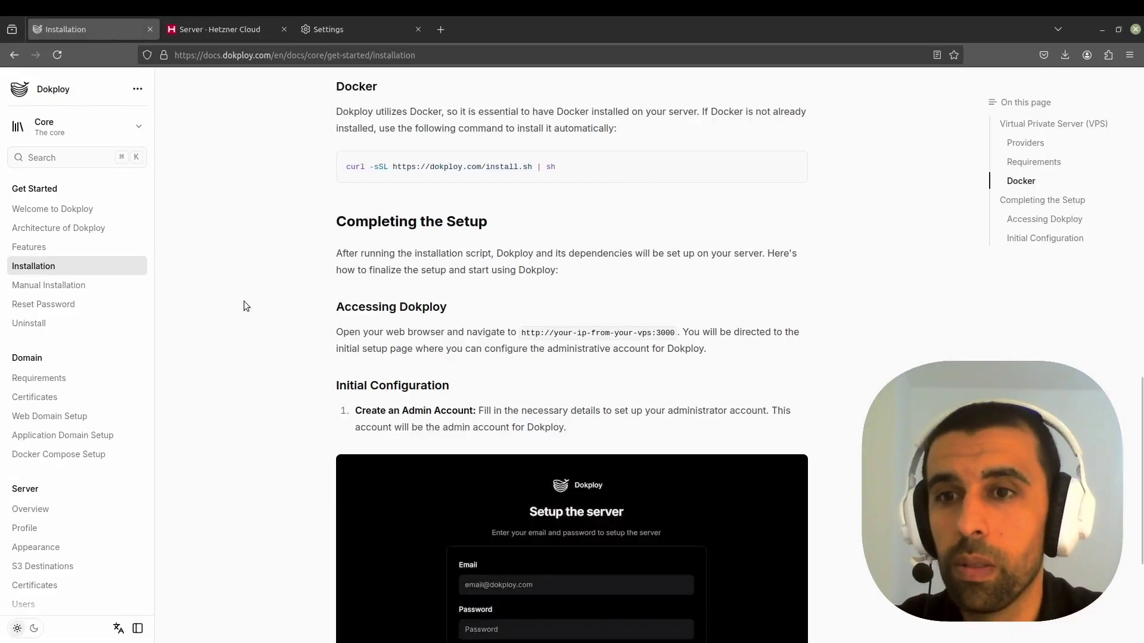
click(60, 270)
scroll(463, 263, down, 7)
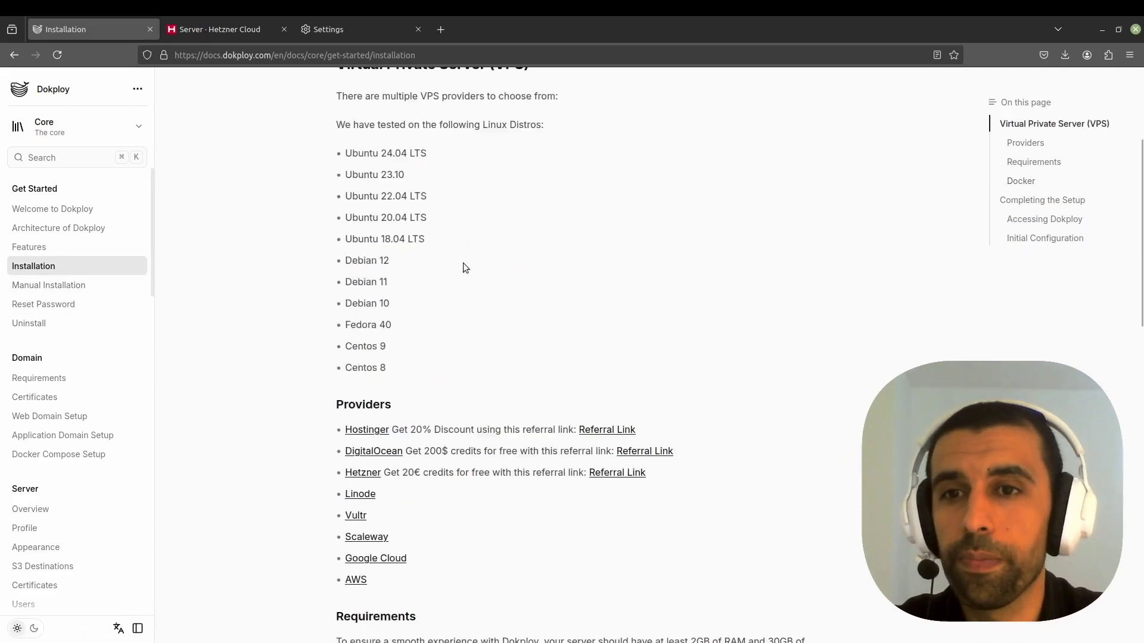
scroll(466, 263, down, 6)
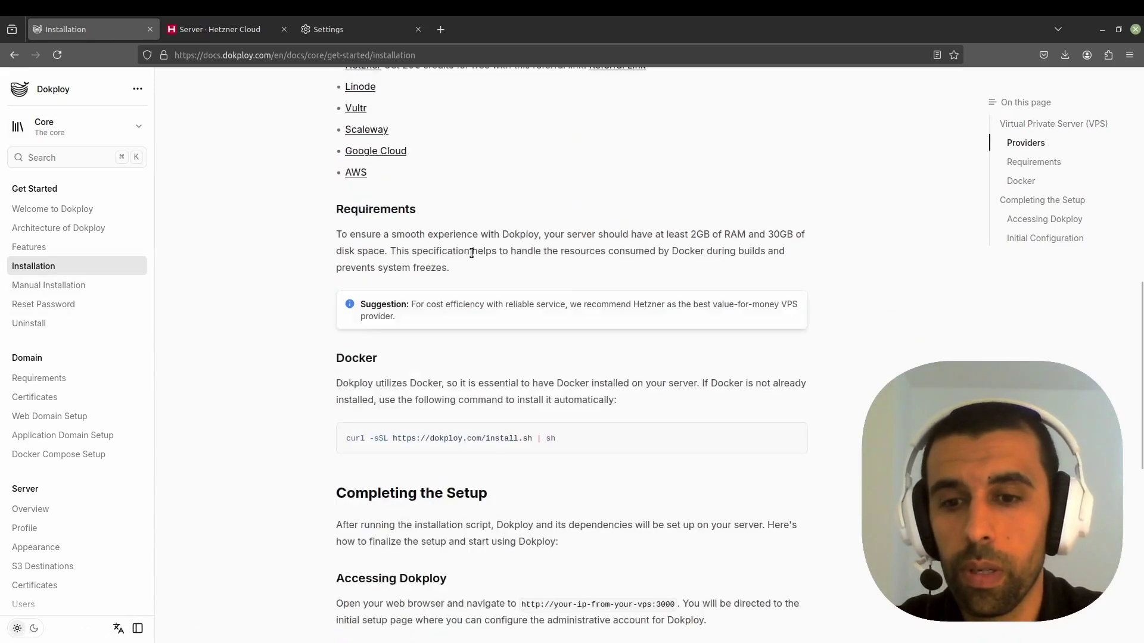
scroll(446, 264, up, 2)
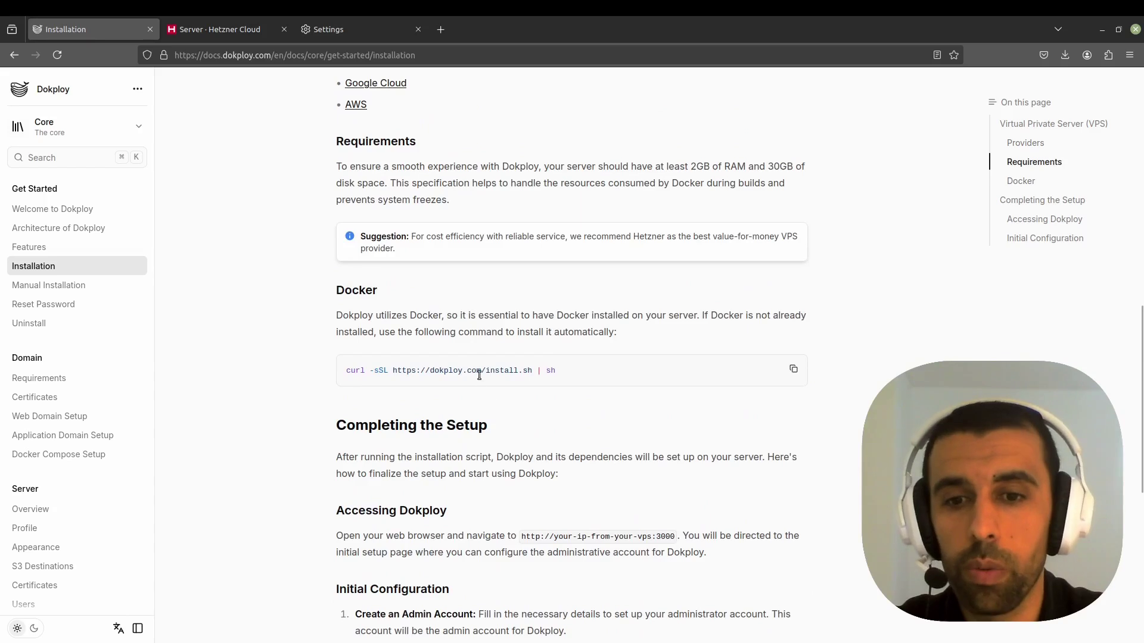
click(794, 373)
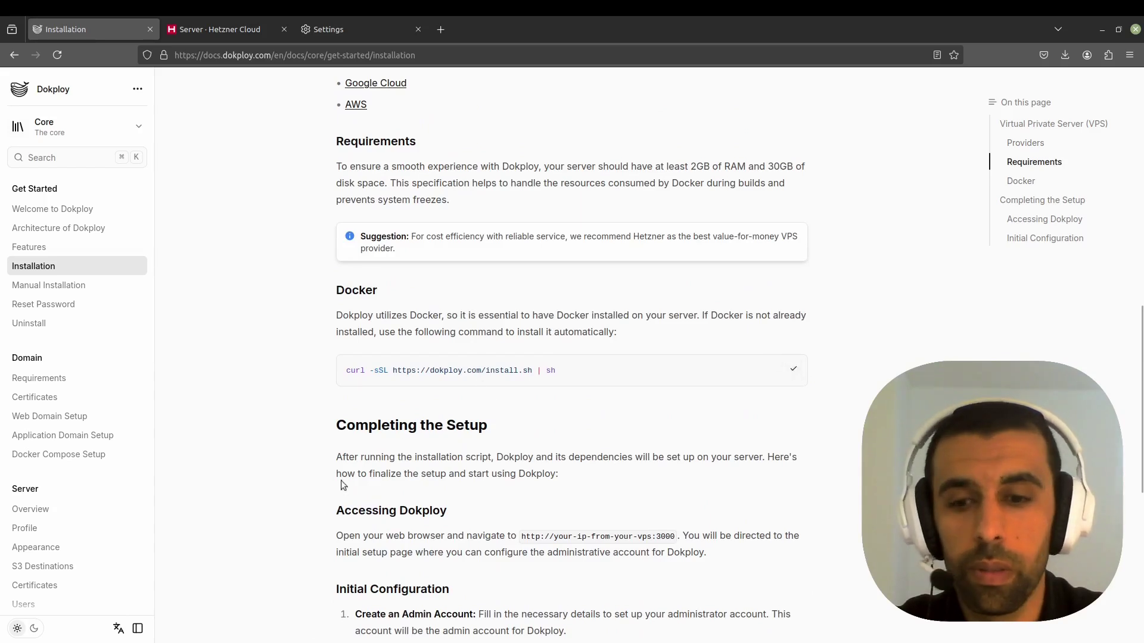
click(333, 598)
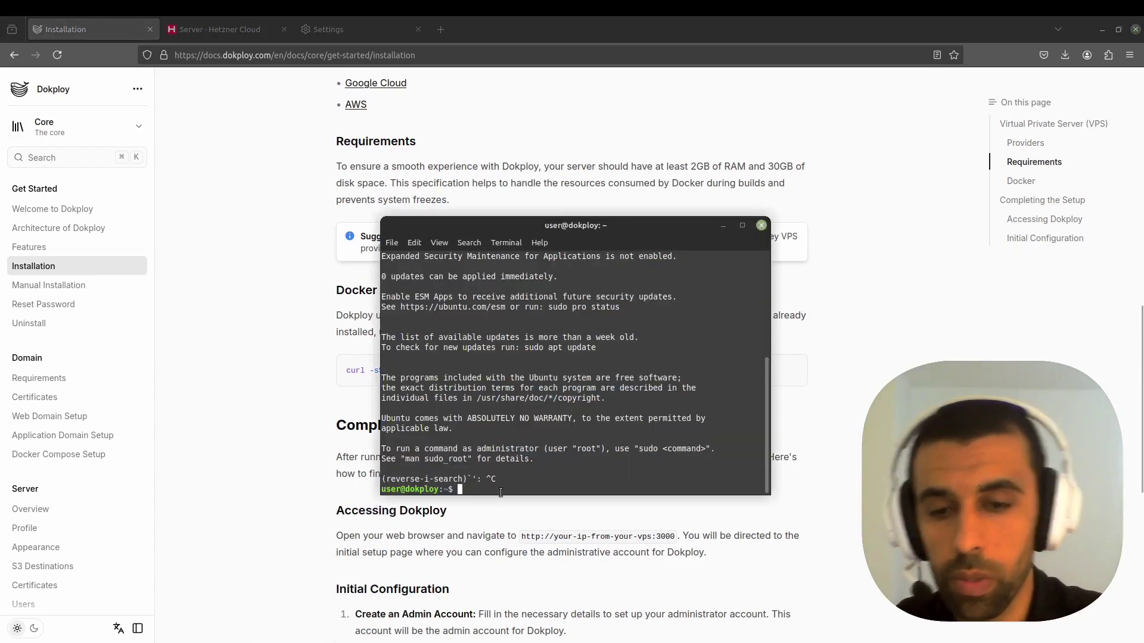
- Run the Dokploy install script as user, then retry it with sudo and the password
key(ctrl+shift+v)
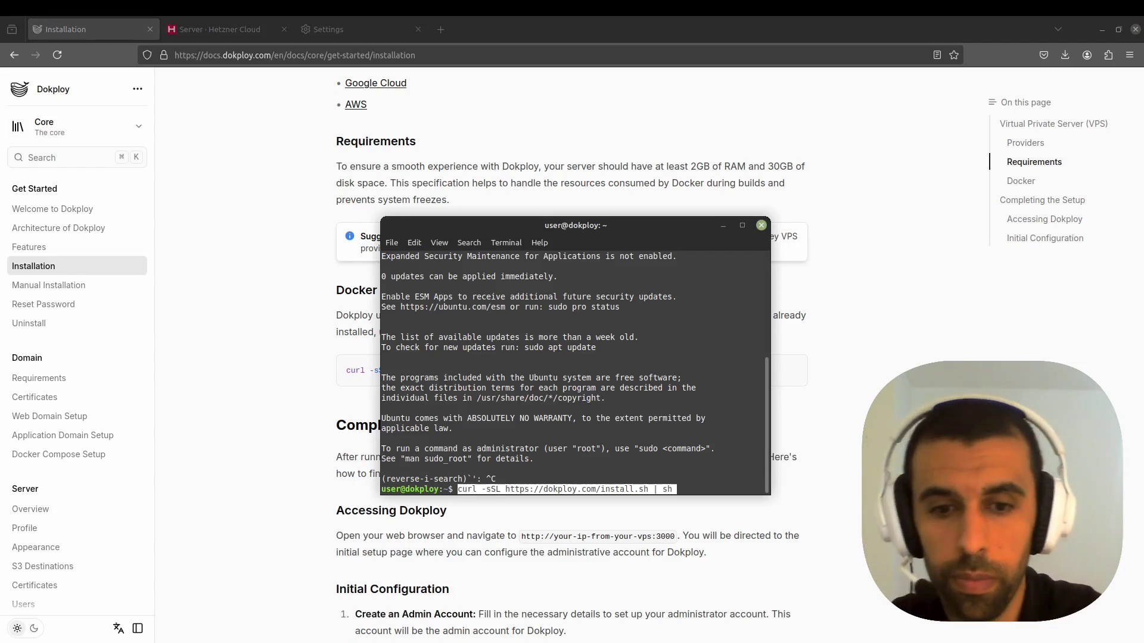
key(Return)
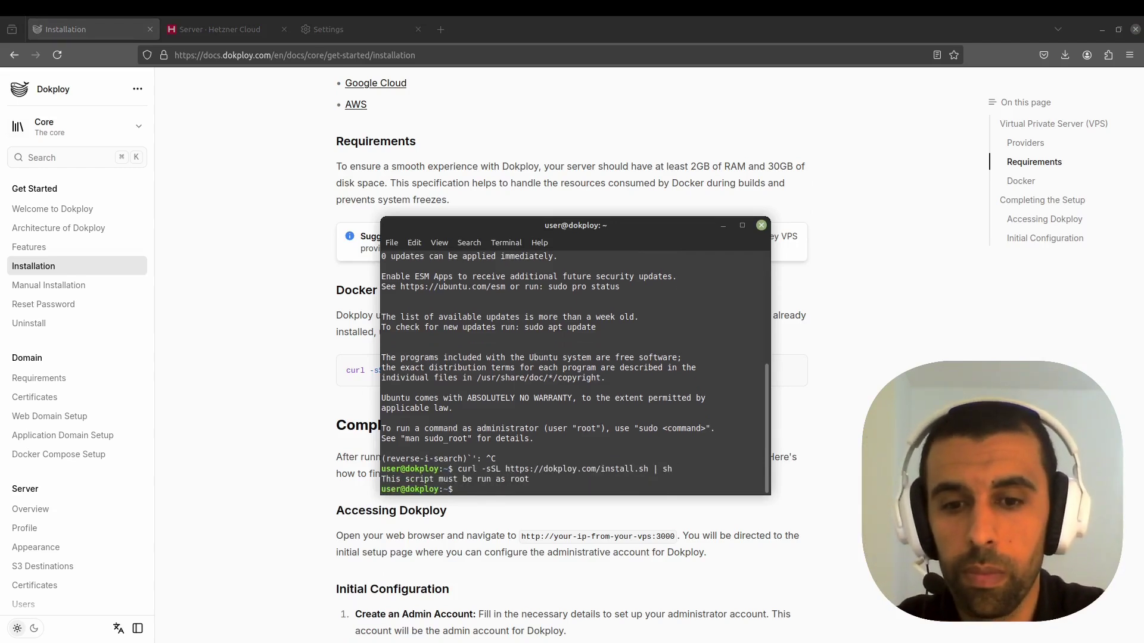
key(Up)
key(Home)
text(sudo)
key(Return)
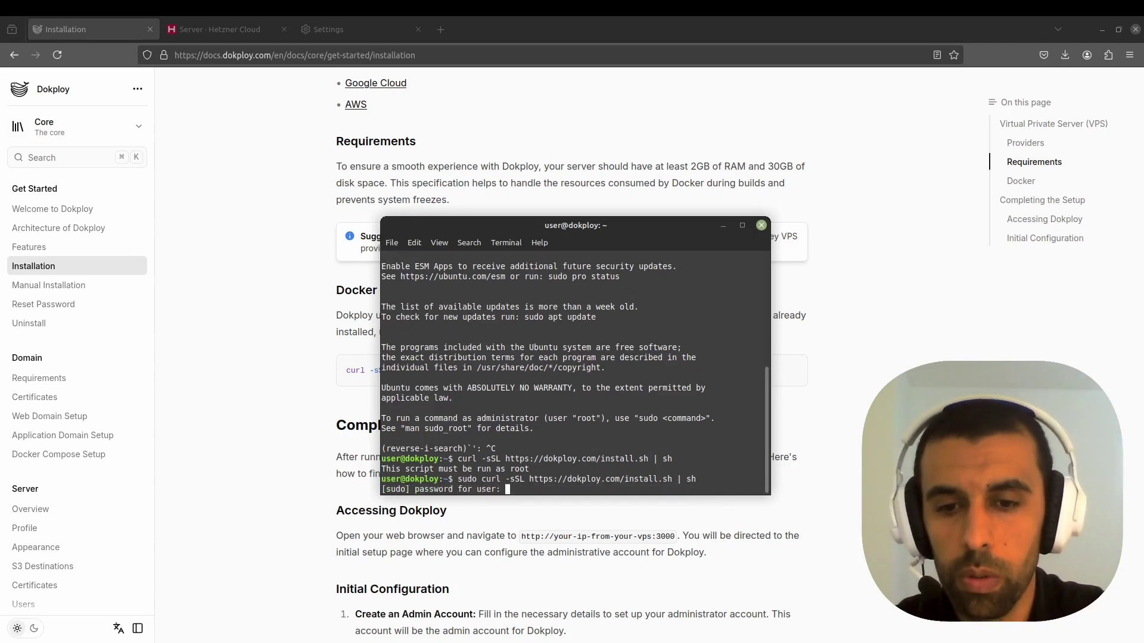
key(Return)
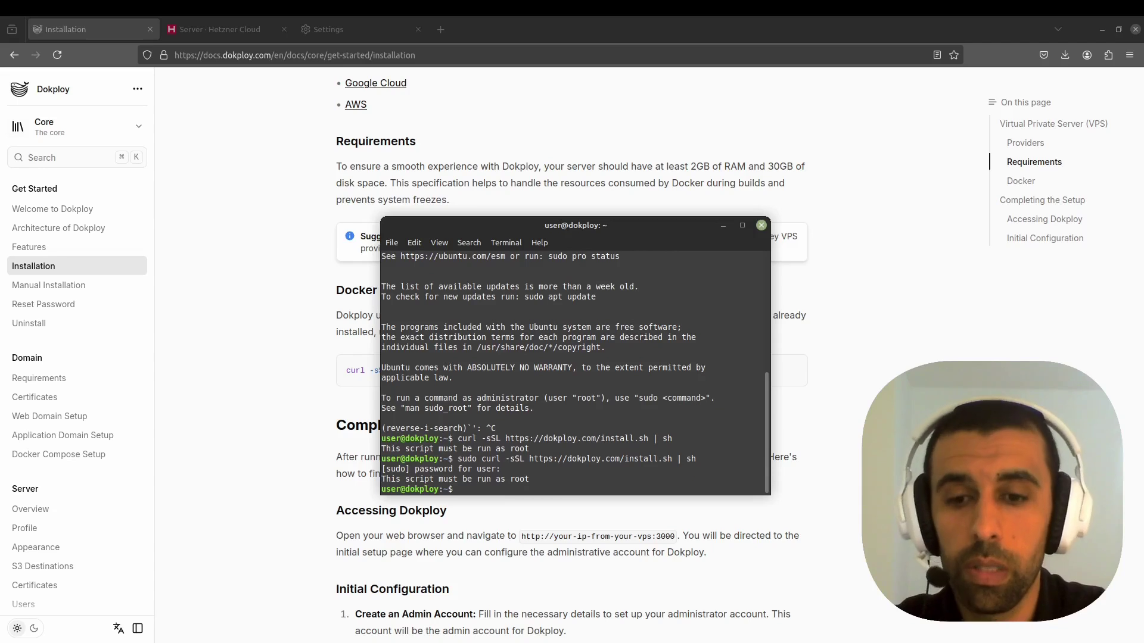
- Log out of the server and recall the earlier ssh root@ login command
text(exit)
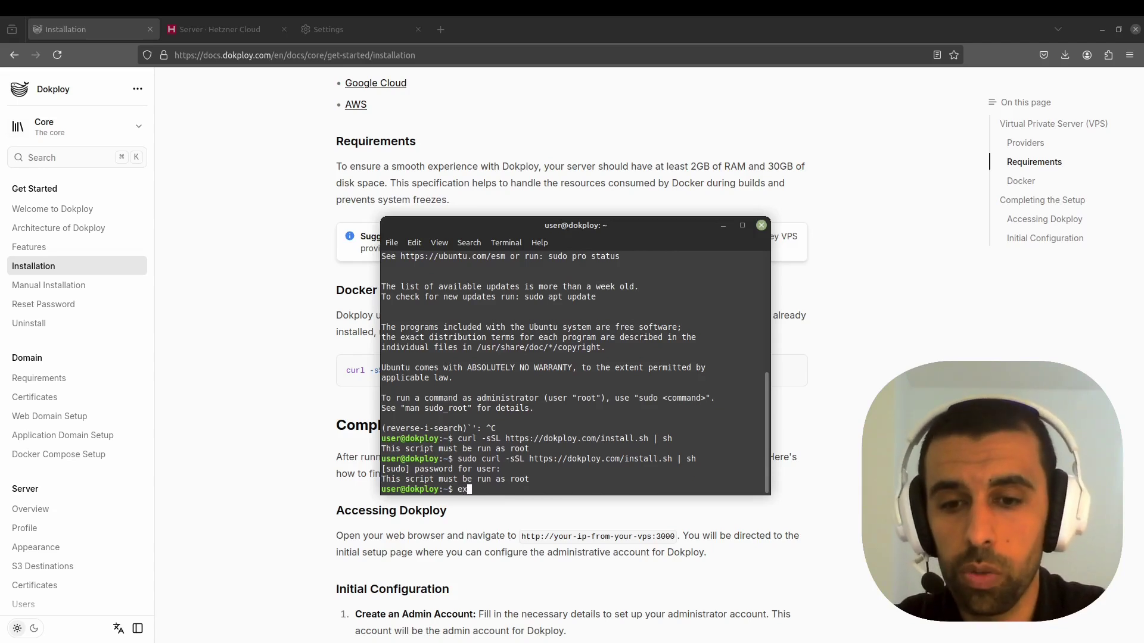
key(Return)
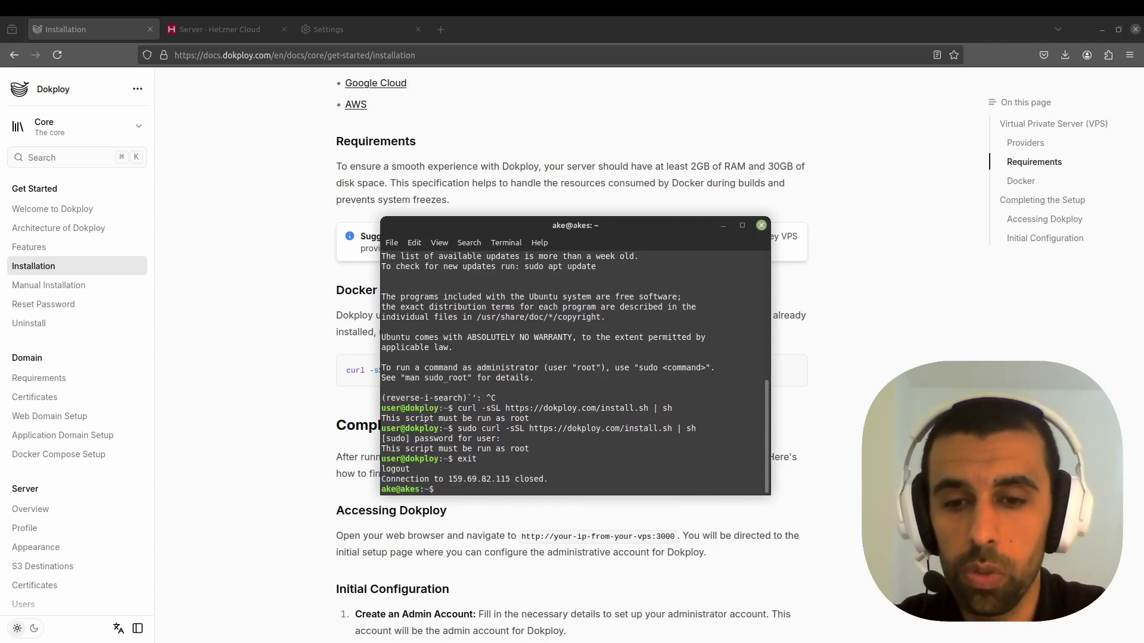
key(Up)
key(Up)
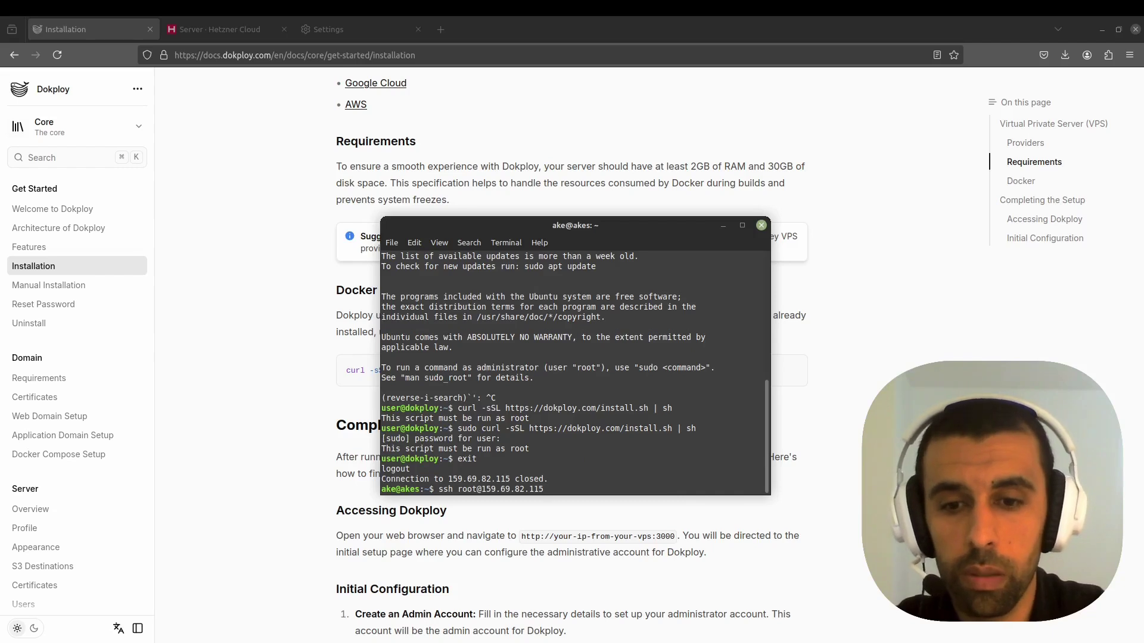
key(Return)
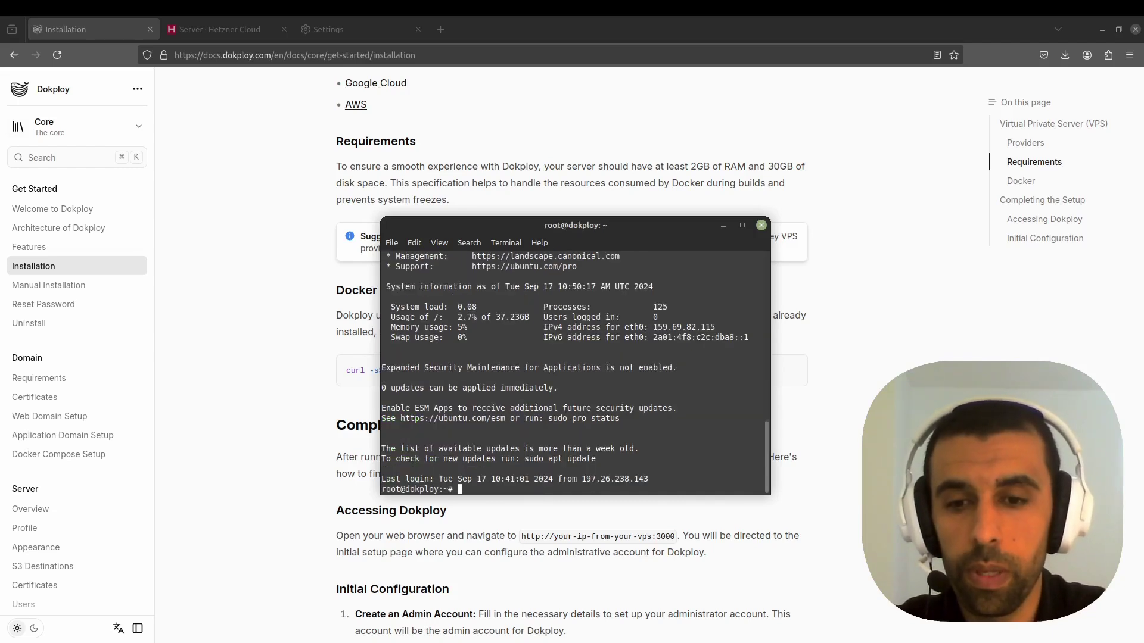
text(clear)
key(Return)
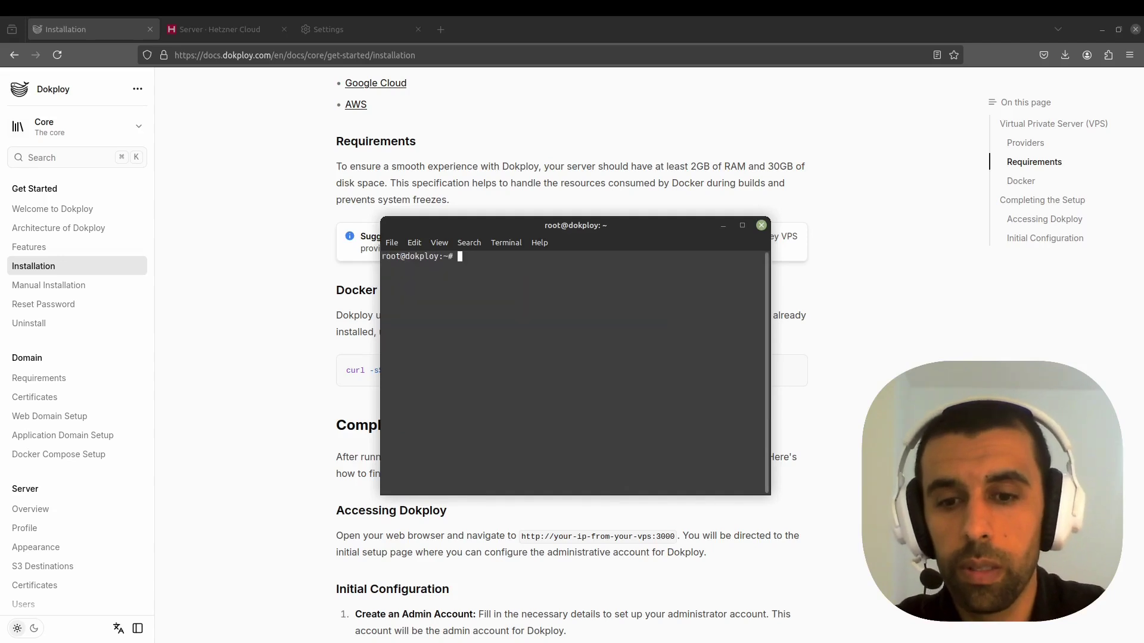
key(ctrl+shift+v)
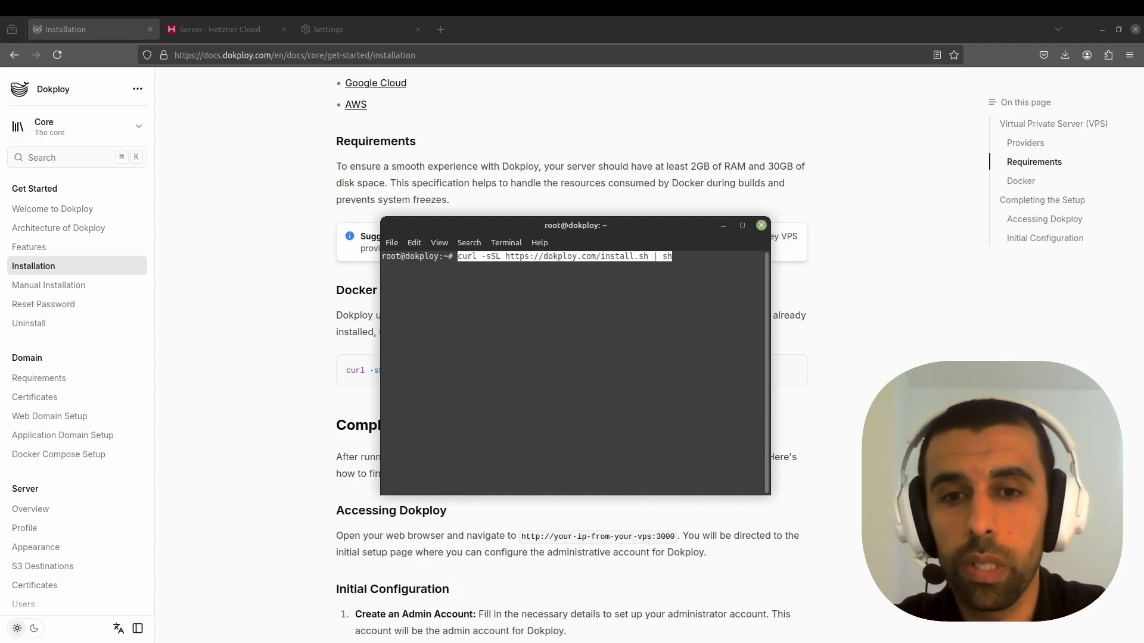
key(Return)
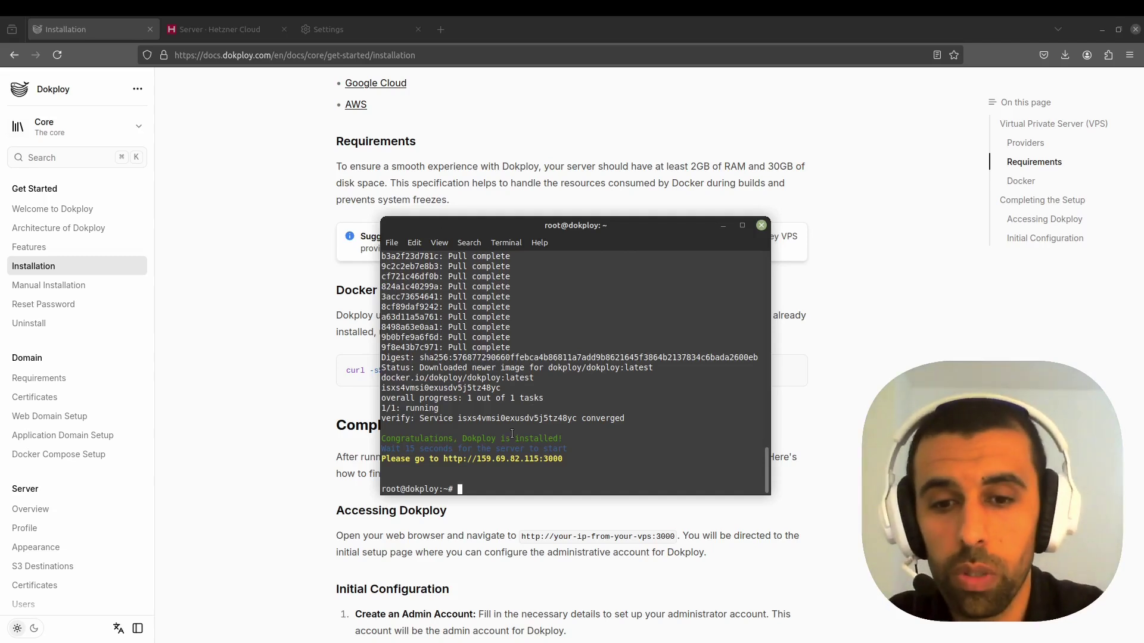
ctrl+click(512, 459)
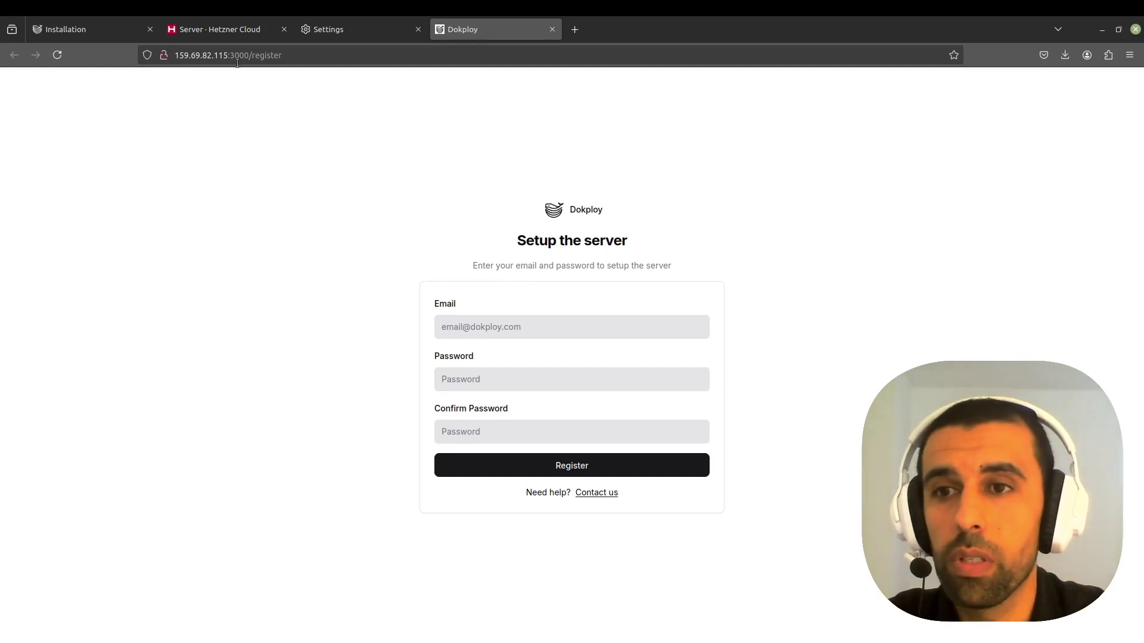
- Enter the admin e-mail, password and password confirmation on the Dokploy setup form, then register
click(541, 327)
click(619, 281)
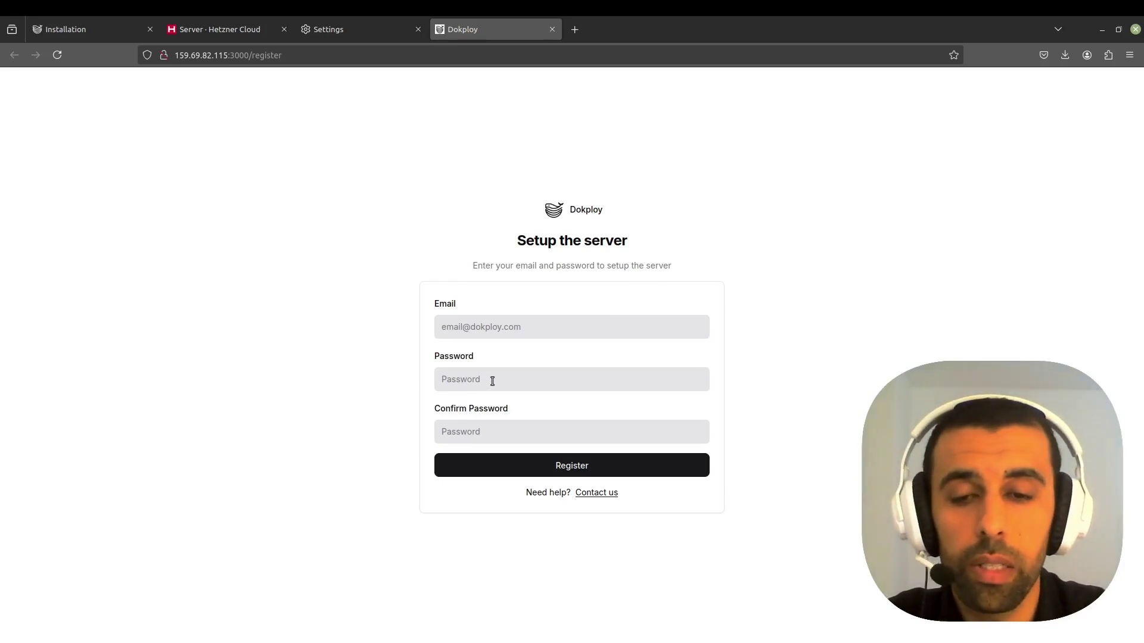
click(517, 332)
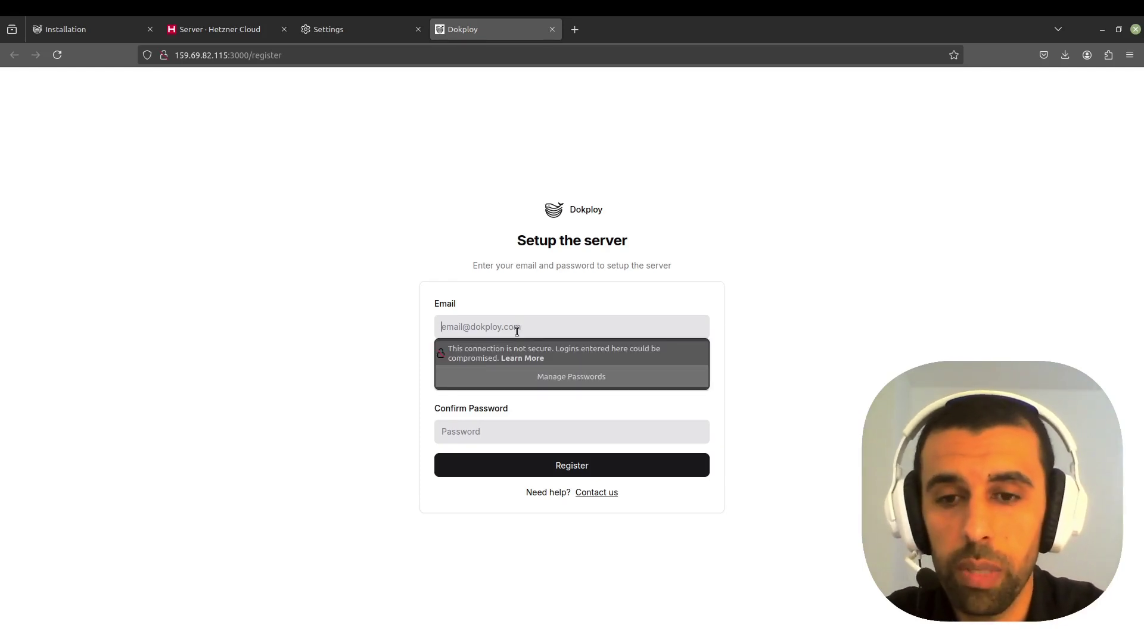
text(user@)
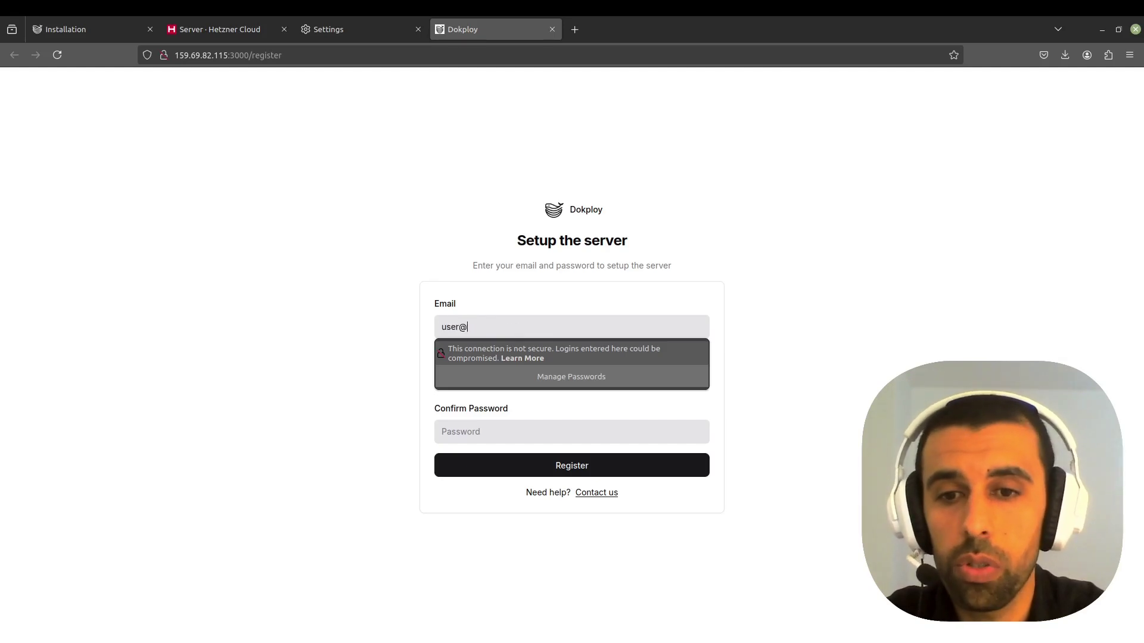
text(email.com)
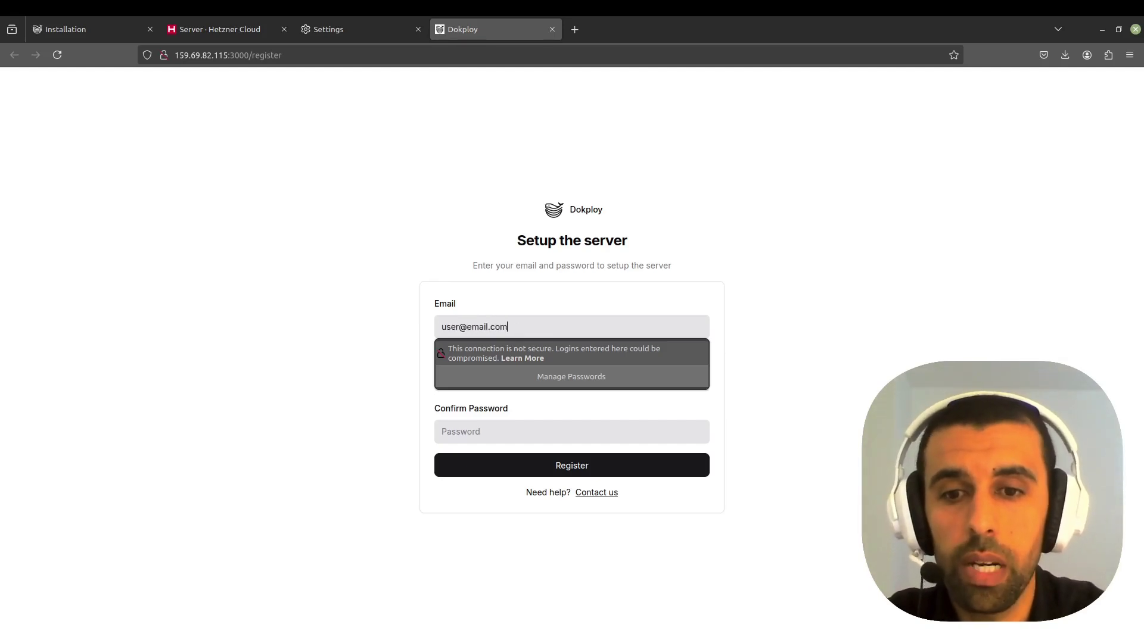
key(Tab)
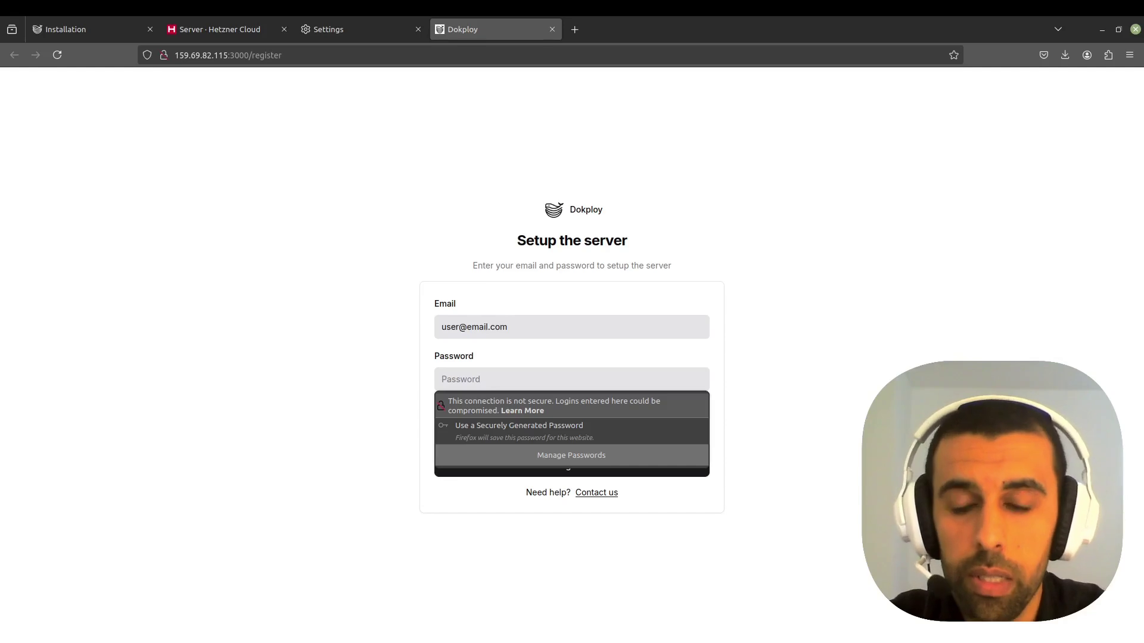
text(12345678)
key(Tab)
text(123456)
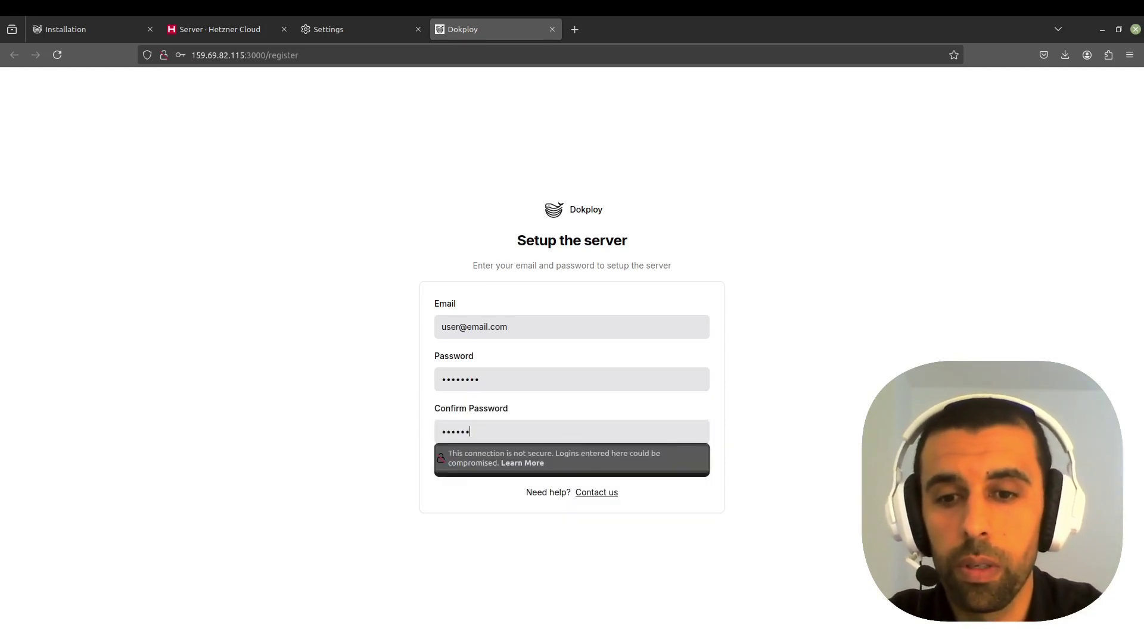
text(78)
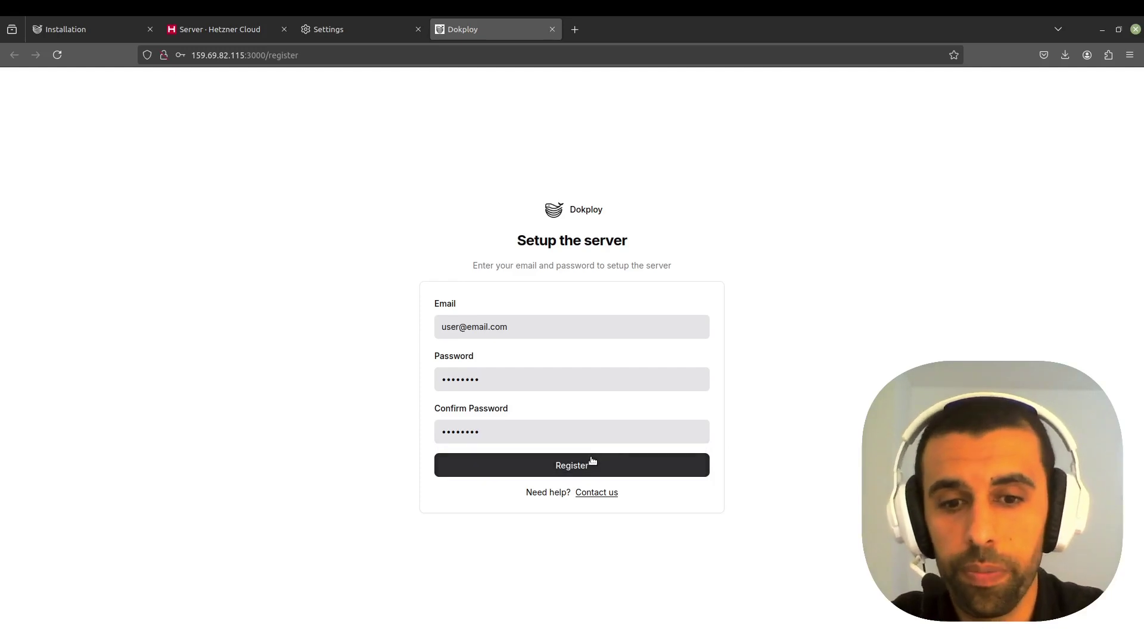
click(591, 460)
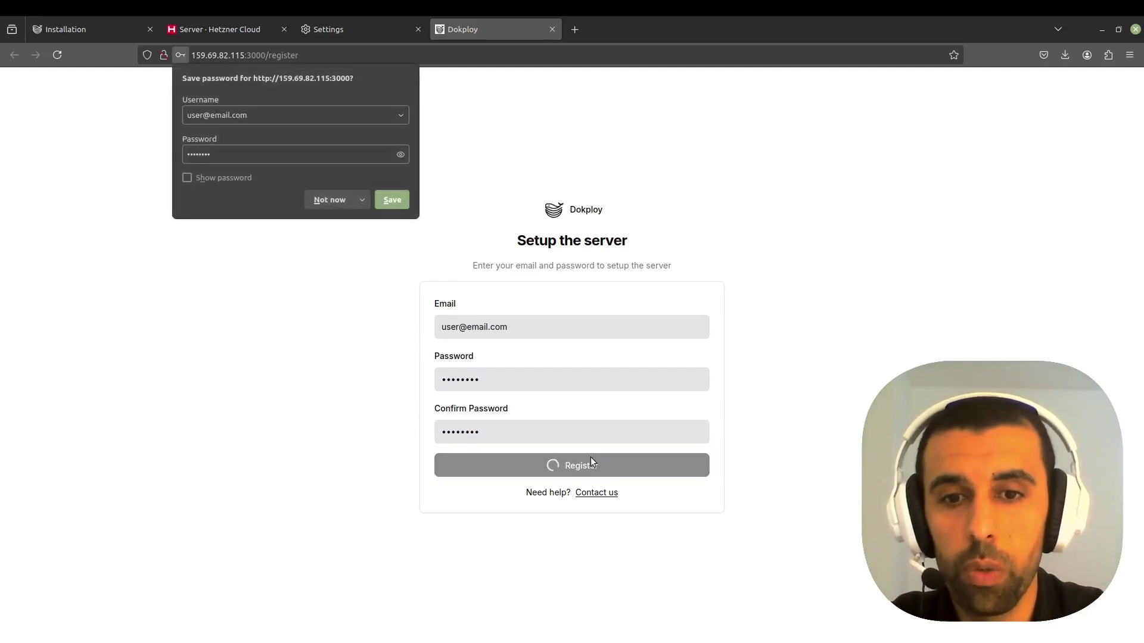
click(363, 201)
click(349, 216)
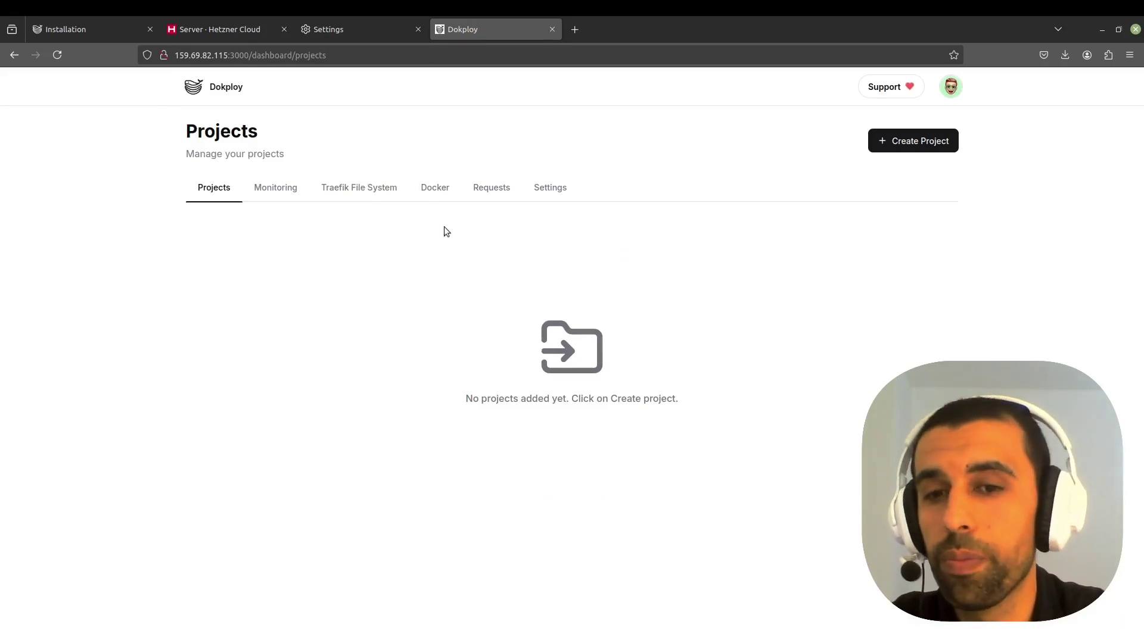
click(265, 189)
click(352, 190)
click(434, 189)
click(486, 190)
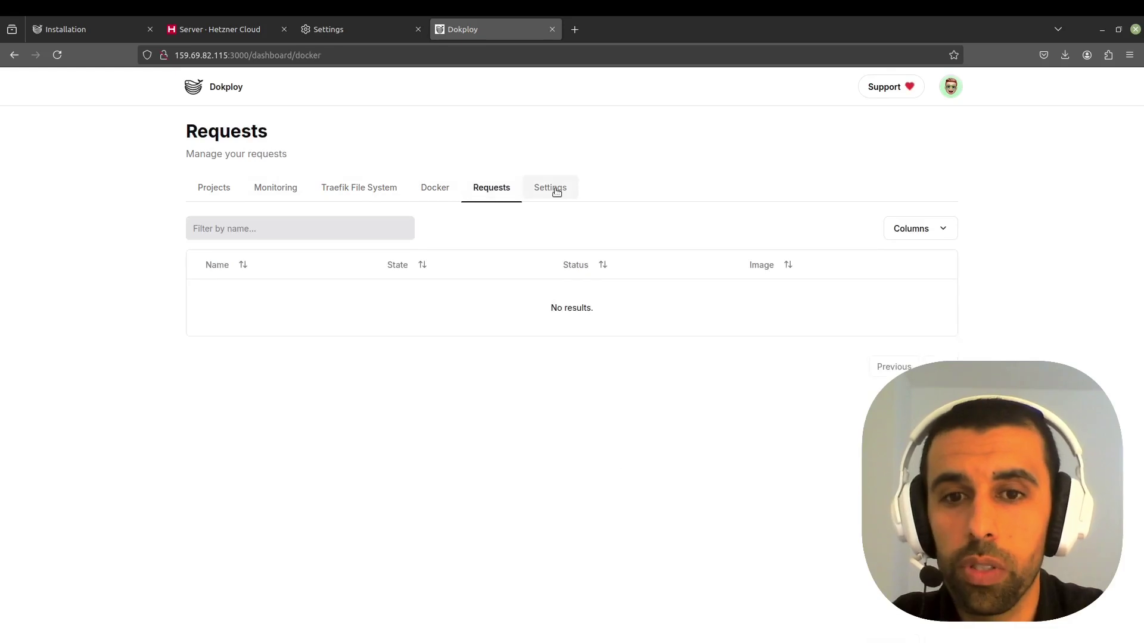
click(218, 190)
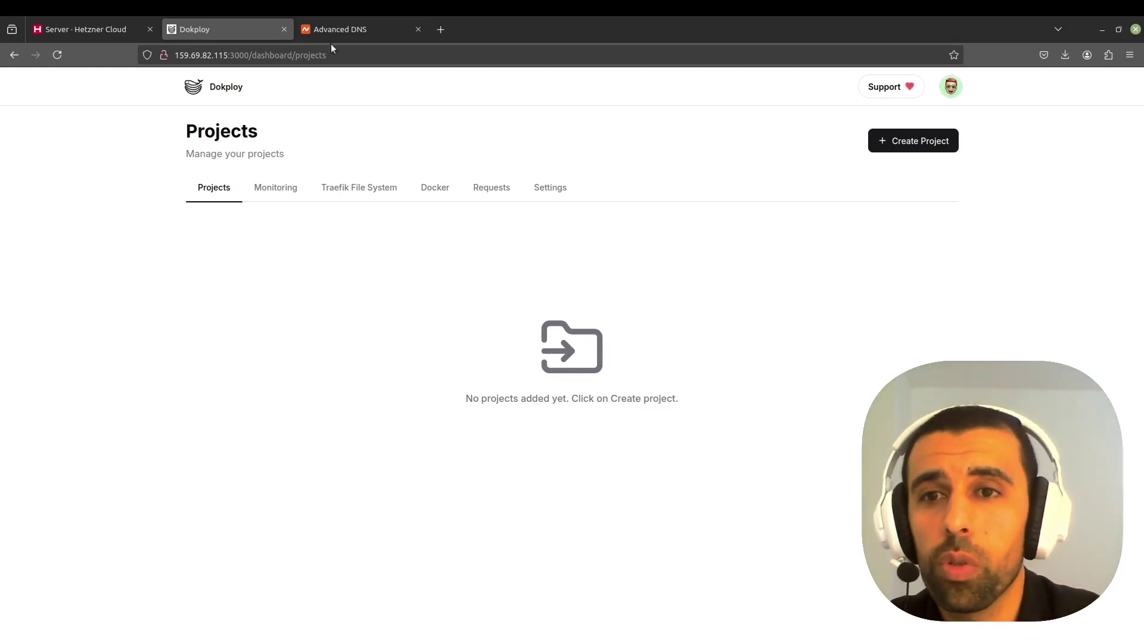
- Add a new A Record with host @ in Namecheap's Advanced DNS
click(362, 24)
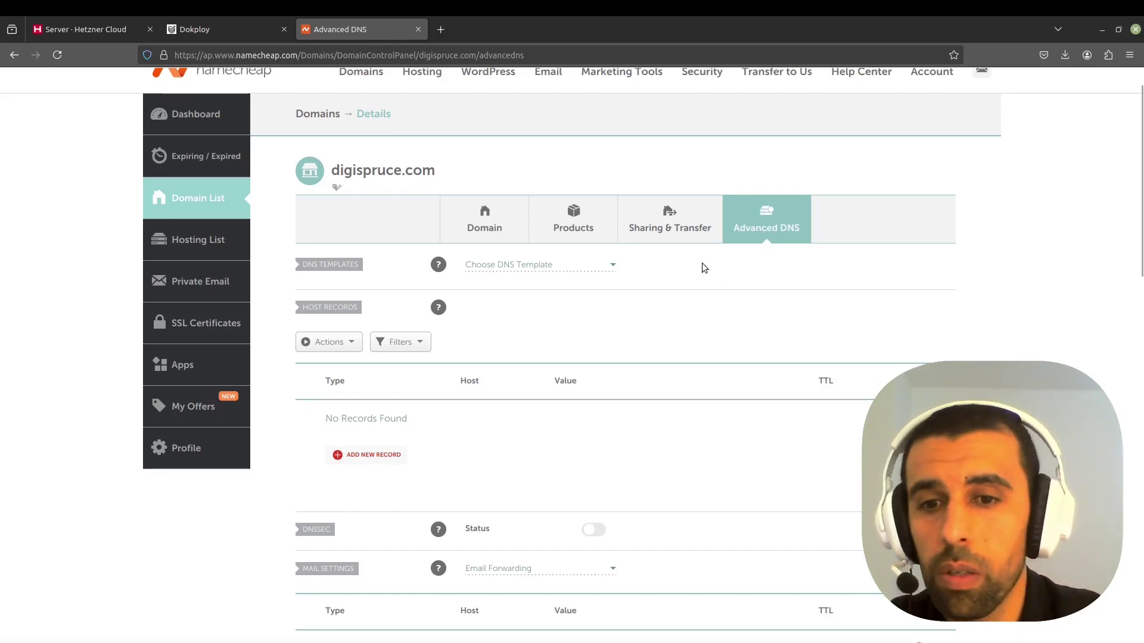
click(374, 455)
scroll(382, 456, down, 3)
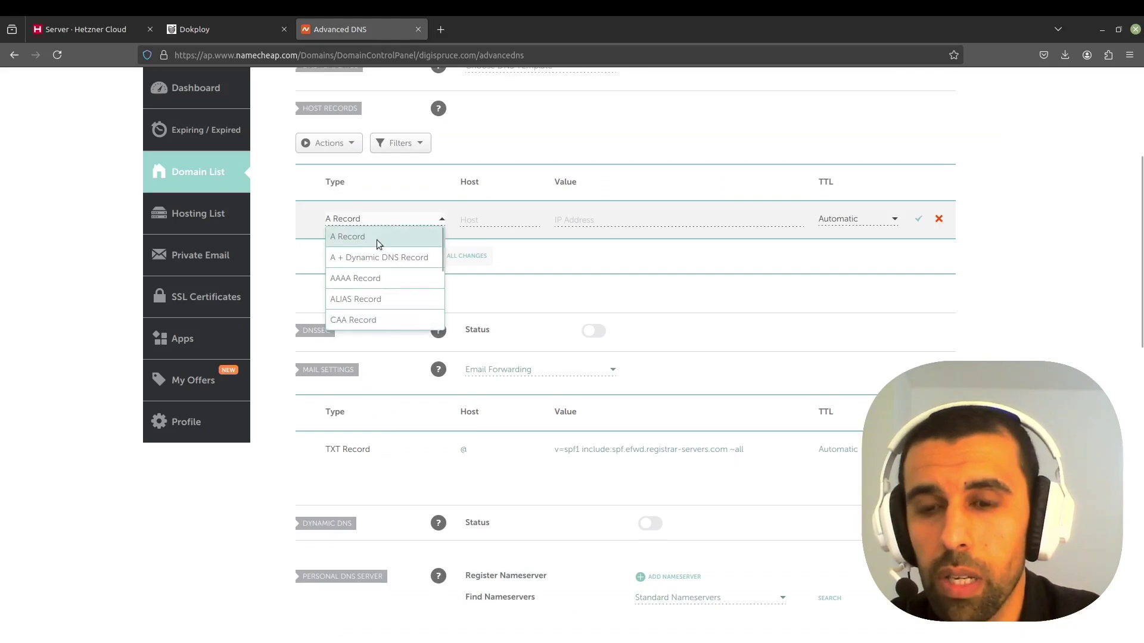
click(378, 238)
click(529, 217)
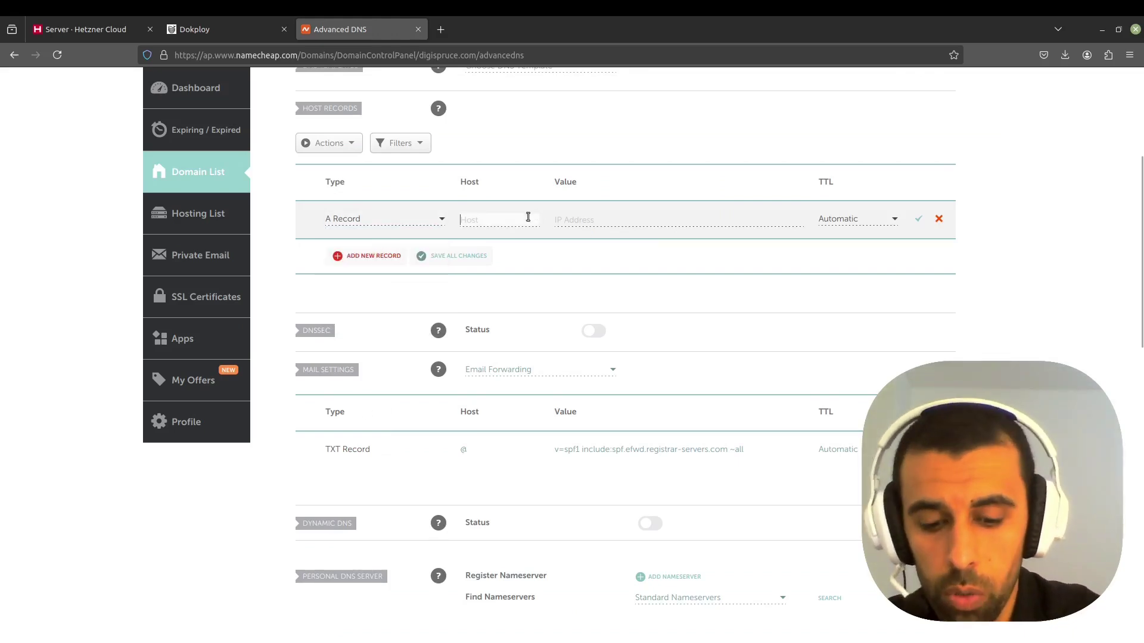
text(@)
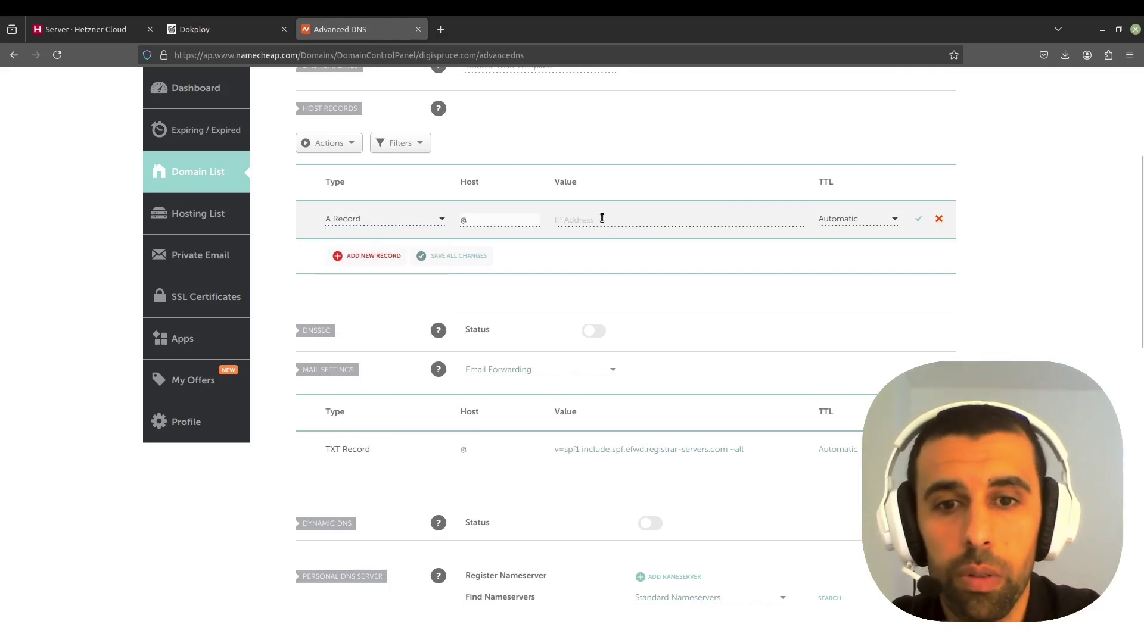
click(602, 218)
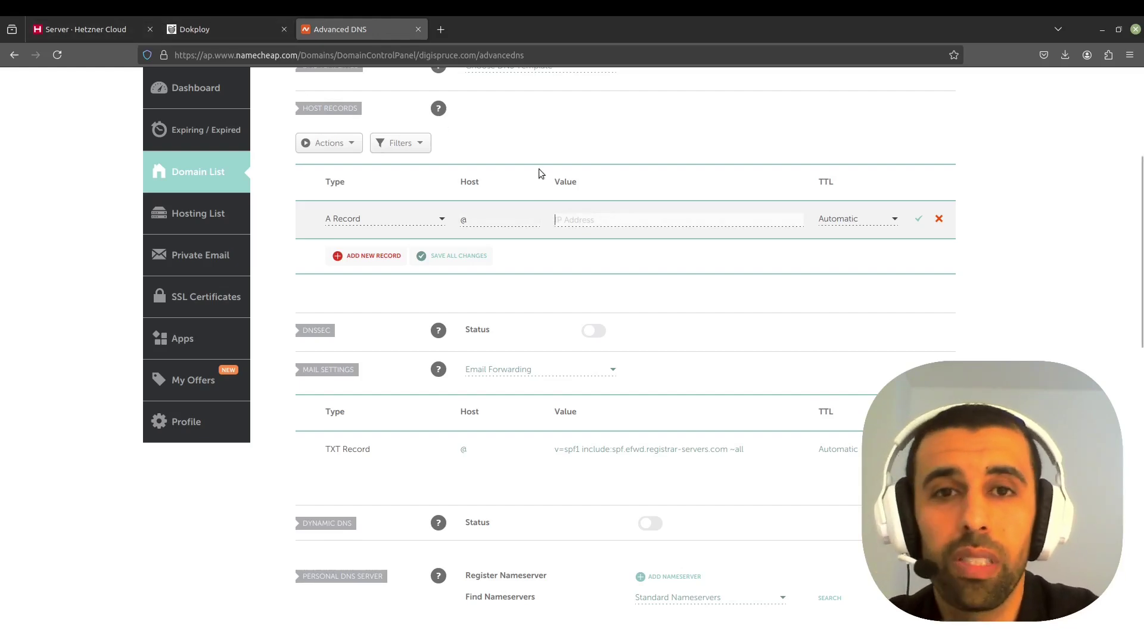
- Copy the server IP 159.69.82.115 from Dokploy's address bar and save it as the record value
click(237, 25)
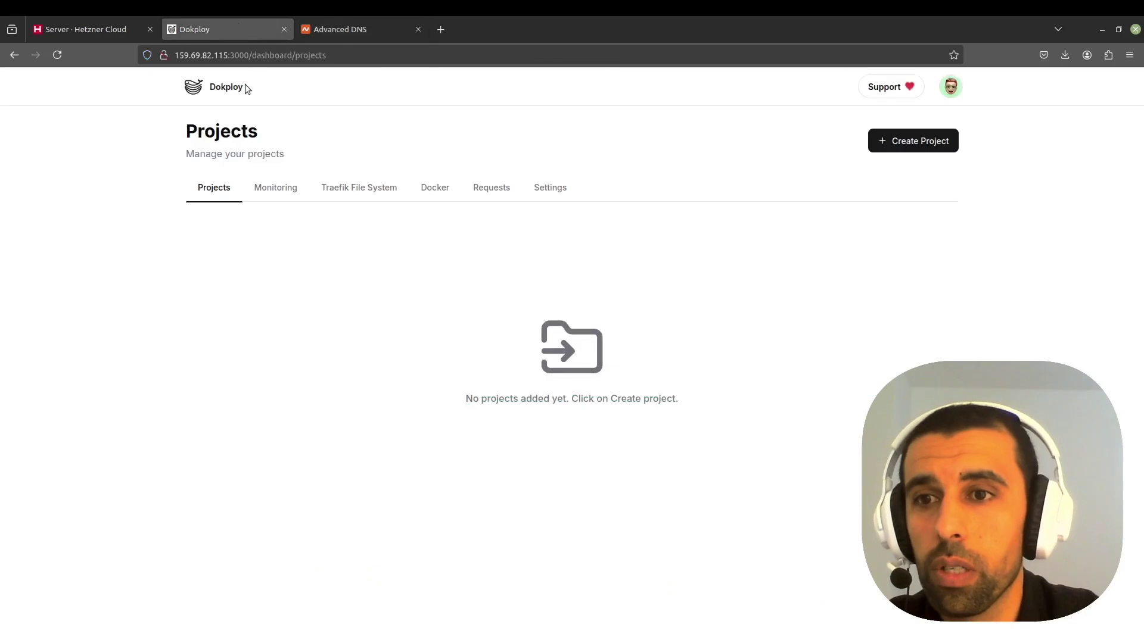
drag(228, 55, 174, 56)
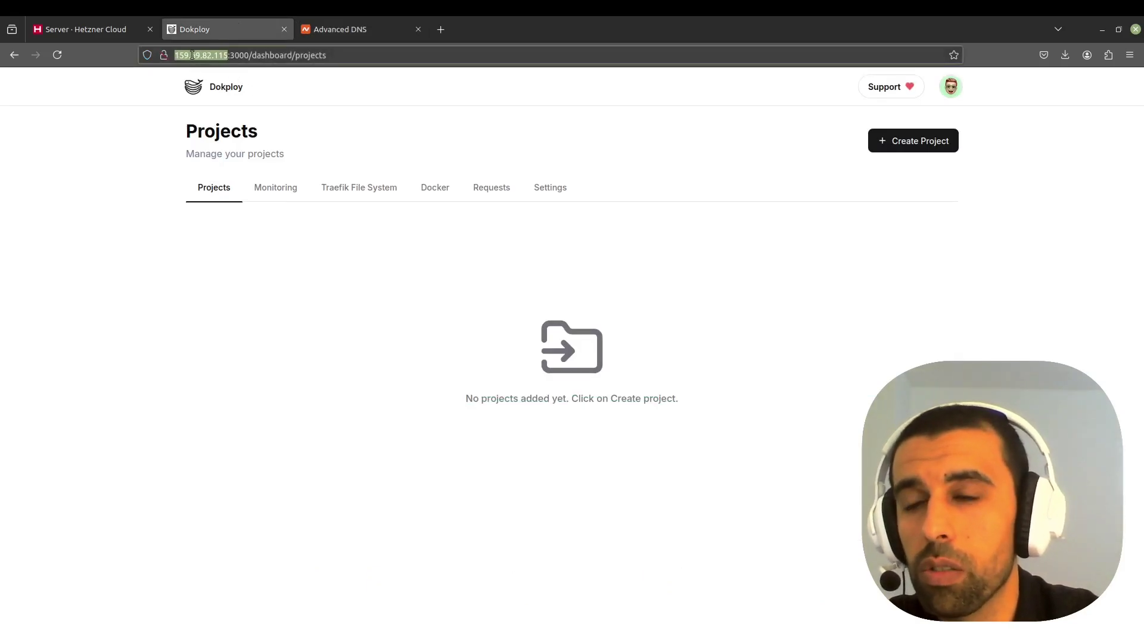
right_click(195, 56)
click(228, 113)
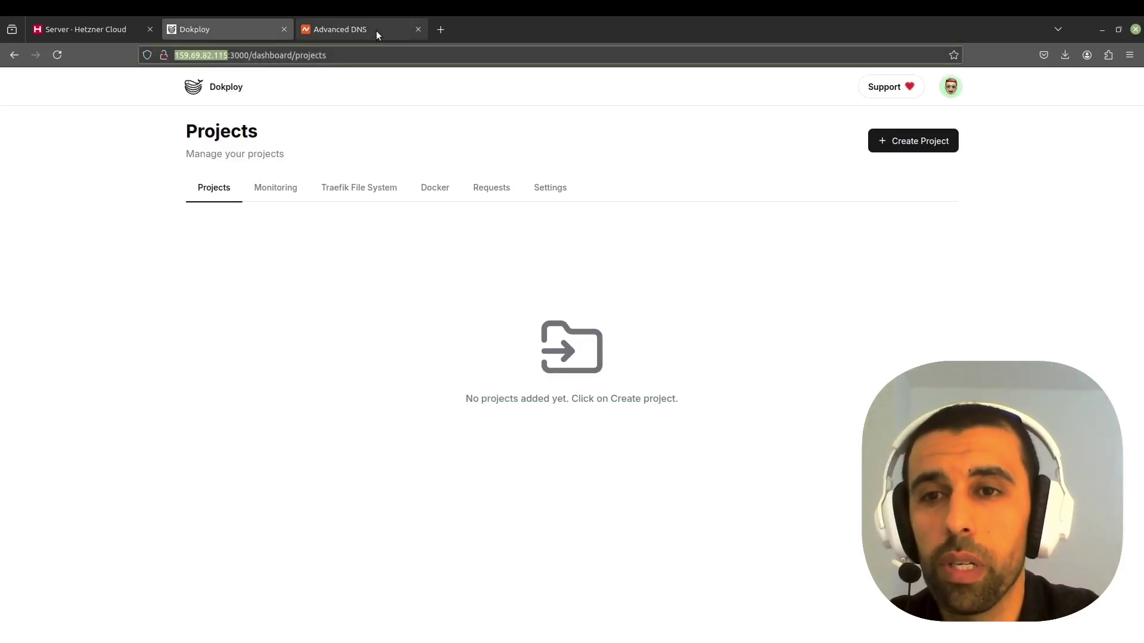
click(376, 30)
click(619, 222)
key(ctrl+v)
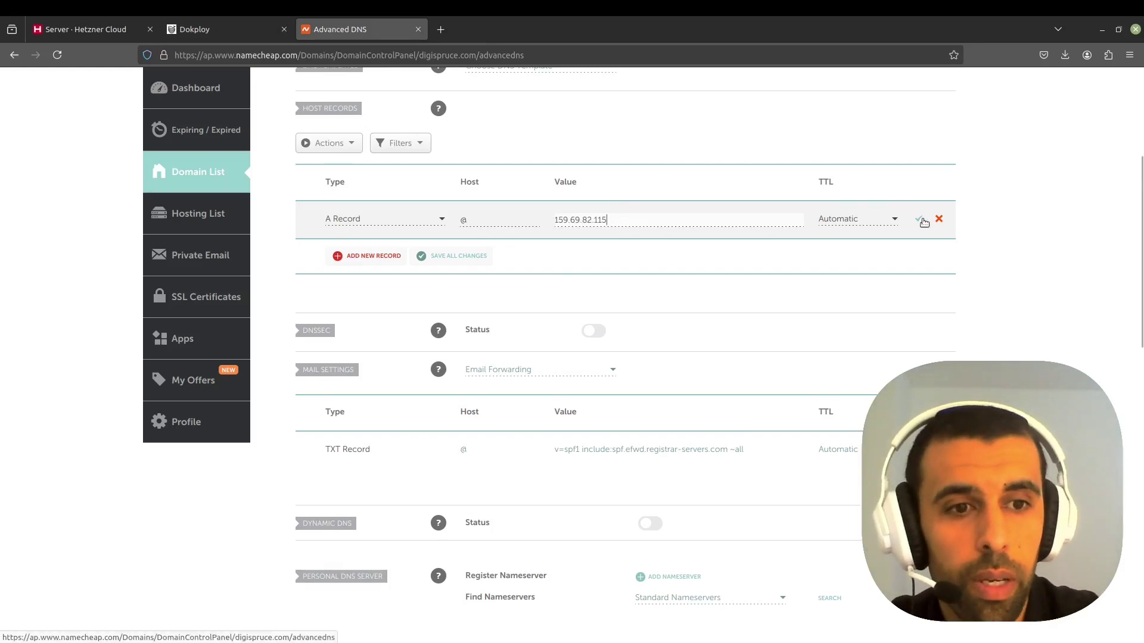
click(918, 220)
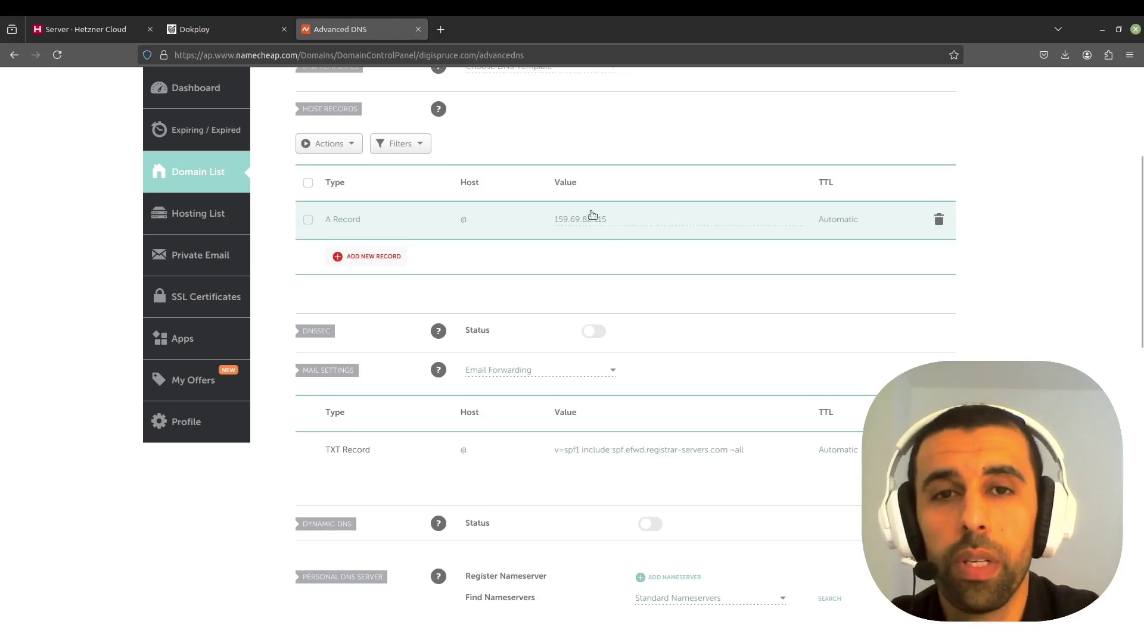
click(220, 29)
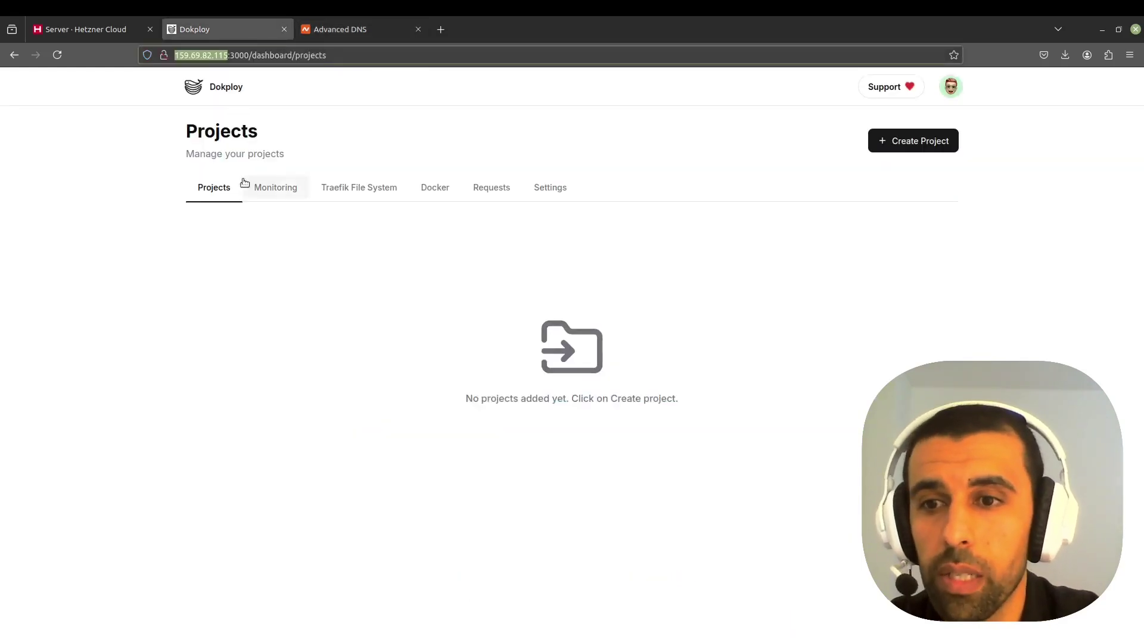
- Save digispruce.com as the server domain with a Letsencrypt (Default) certificate and the contact e-mail
click(546, 187)
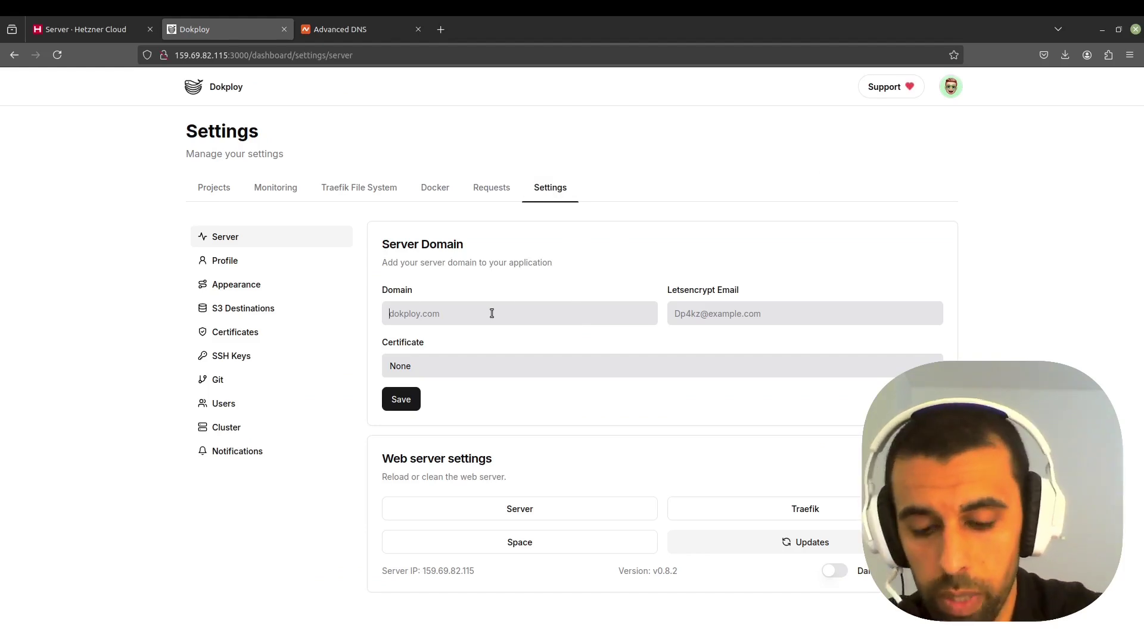
text(digi)
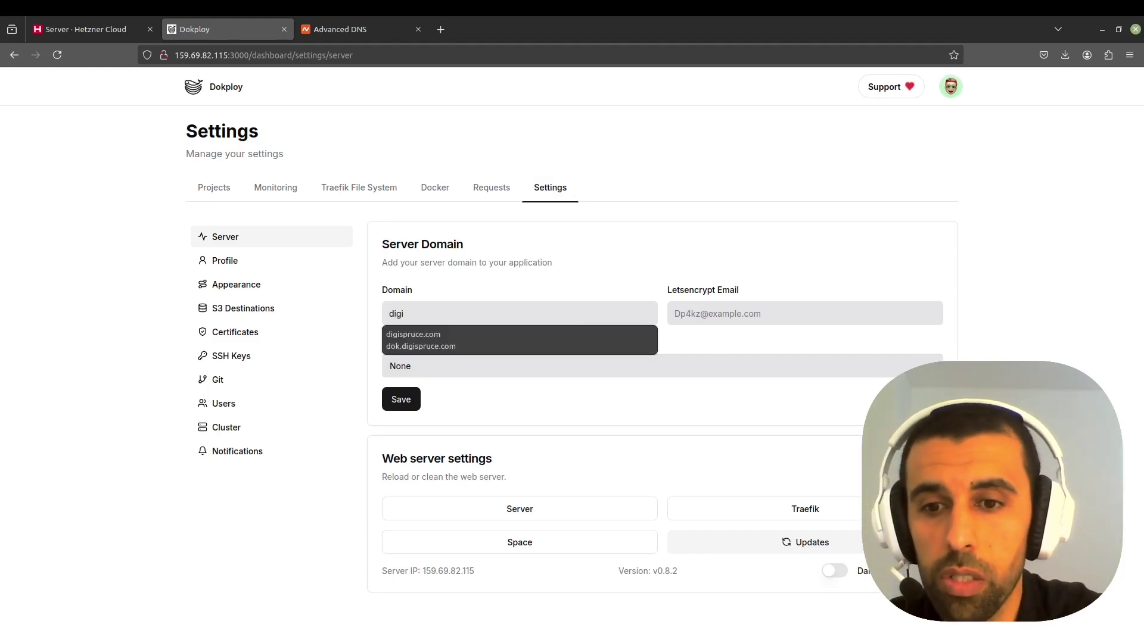
click(489, 334)
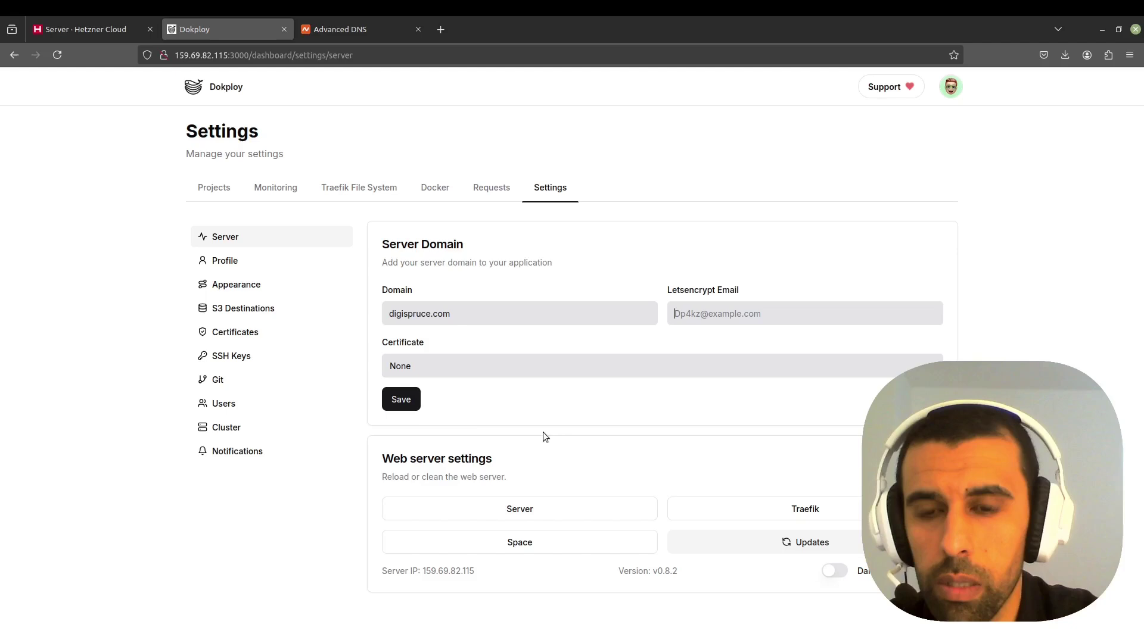
click(445, 371)
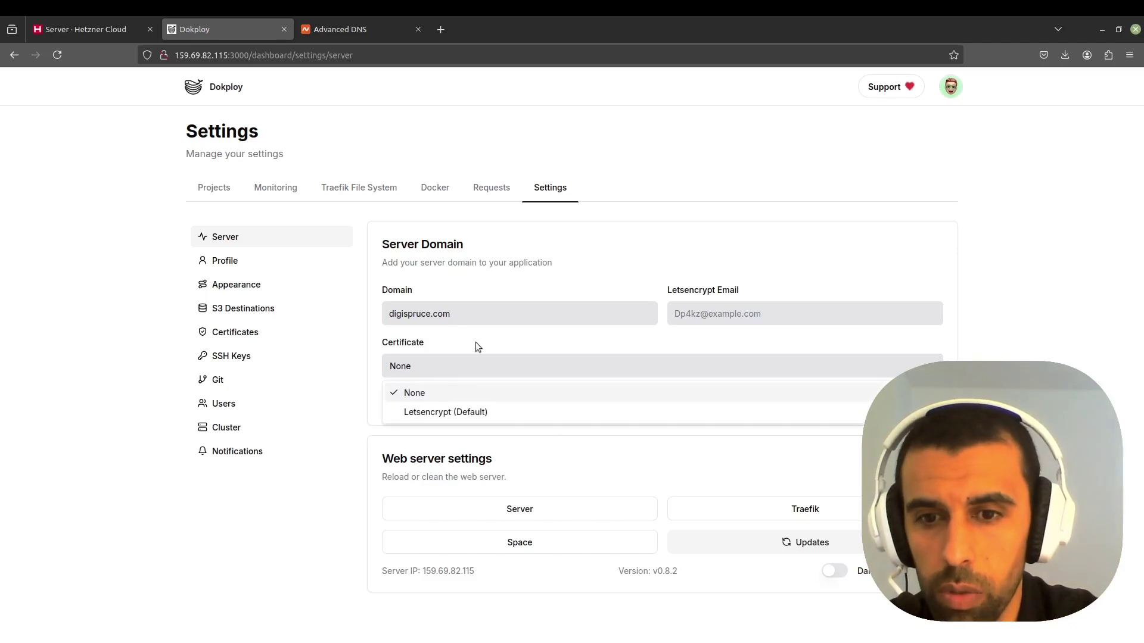
click(462, 417)
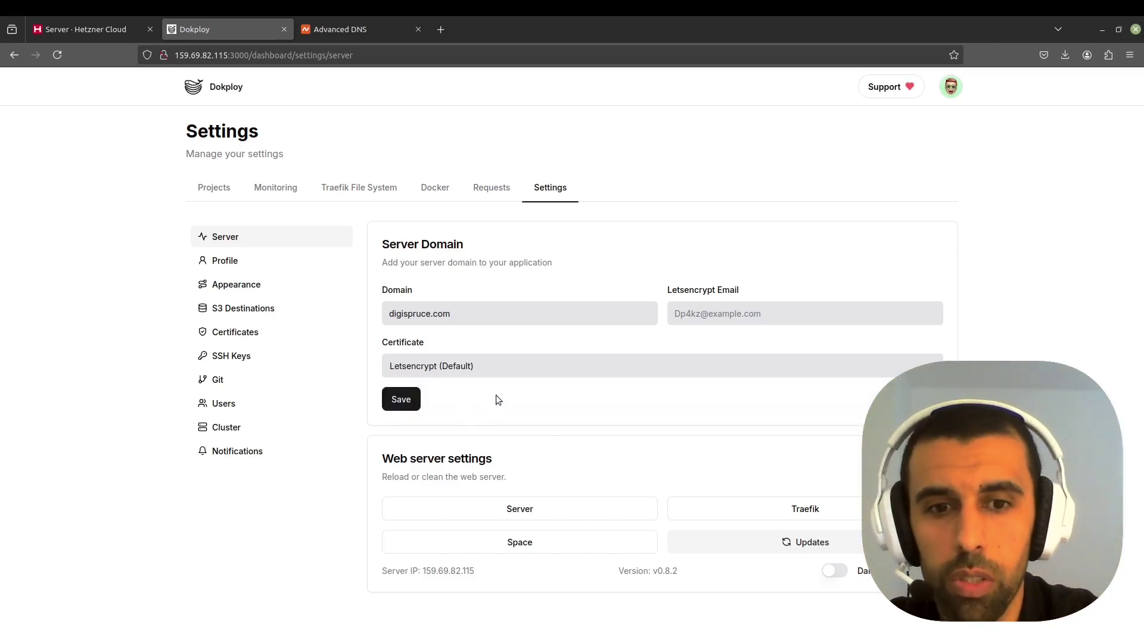
click(401, 399)
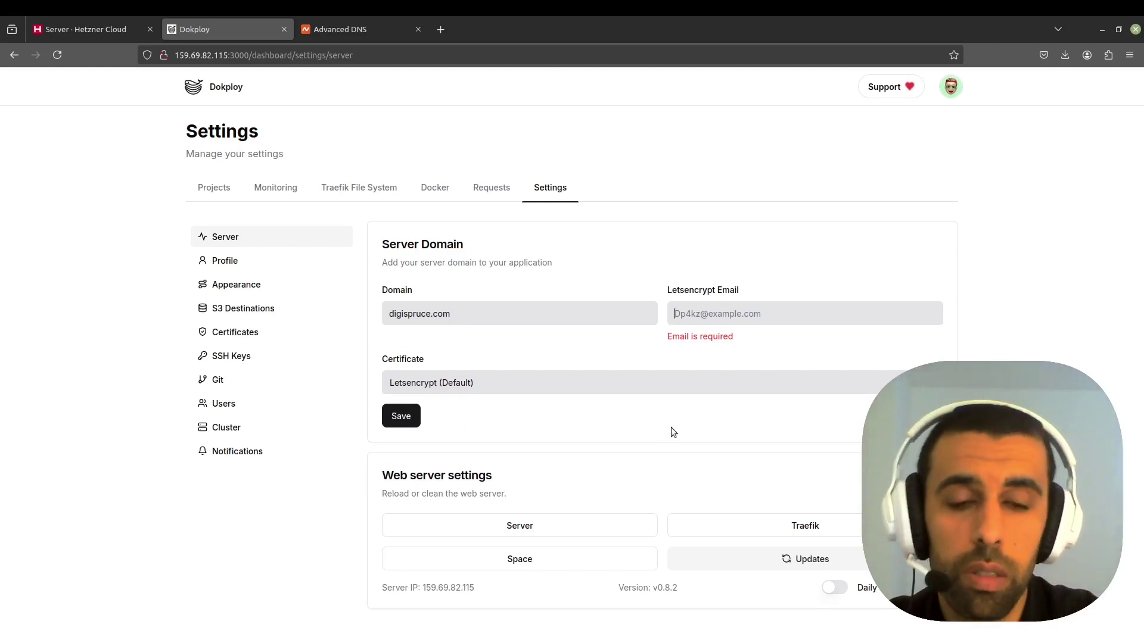
text(user@)
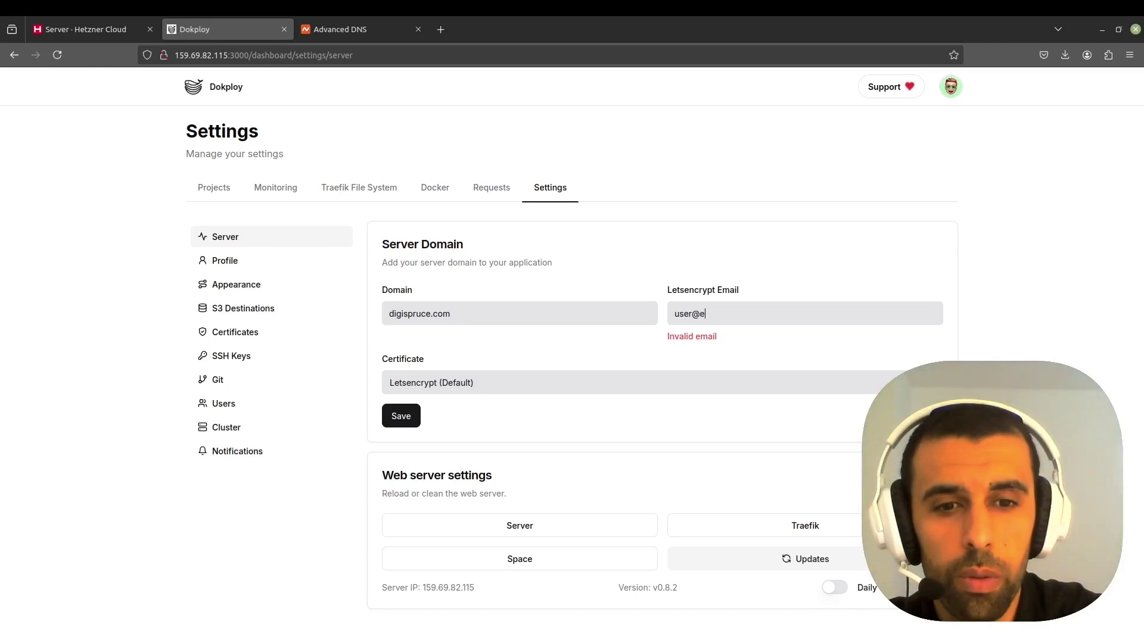
text(email.com)
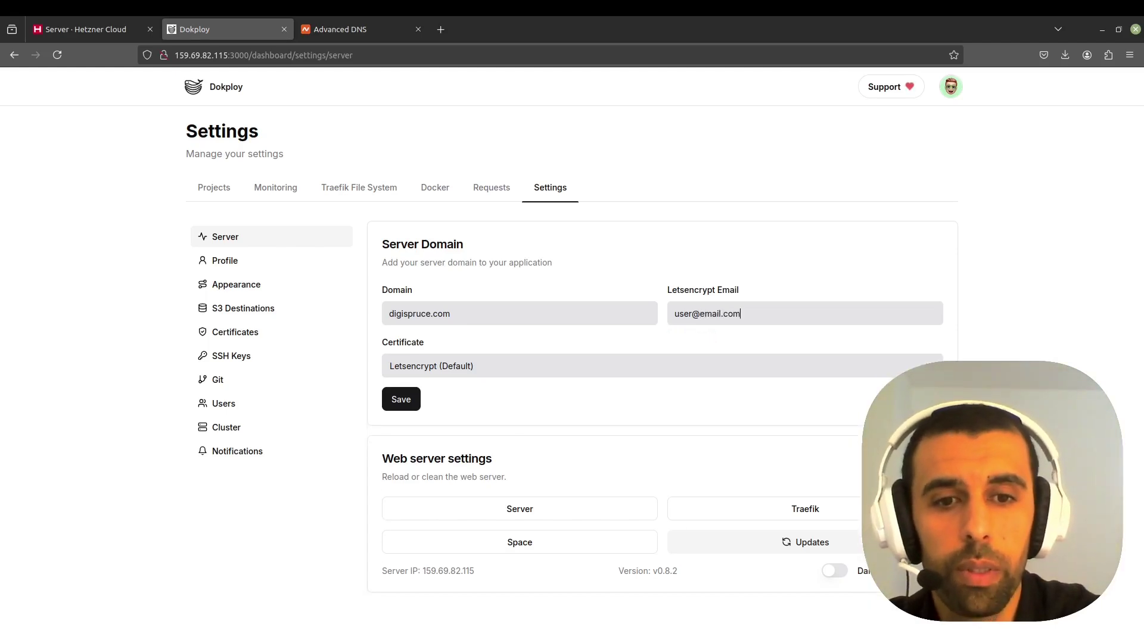
click(401, 402)
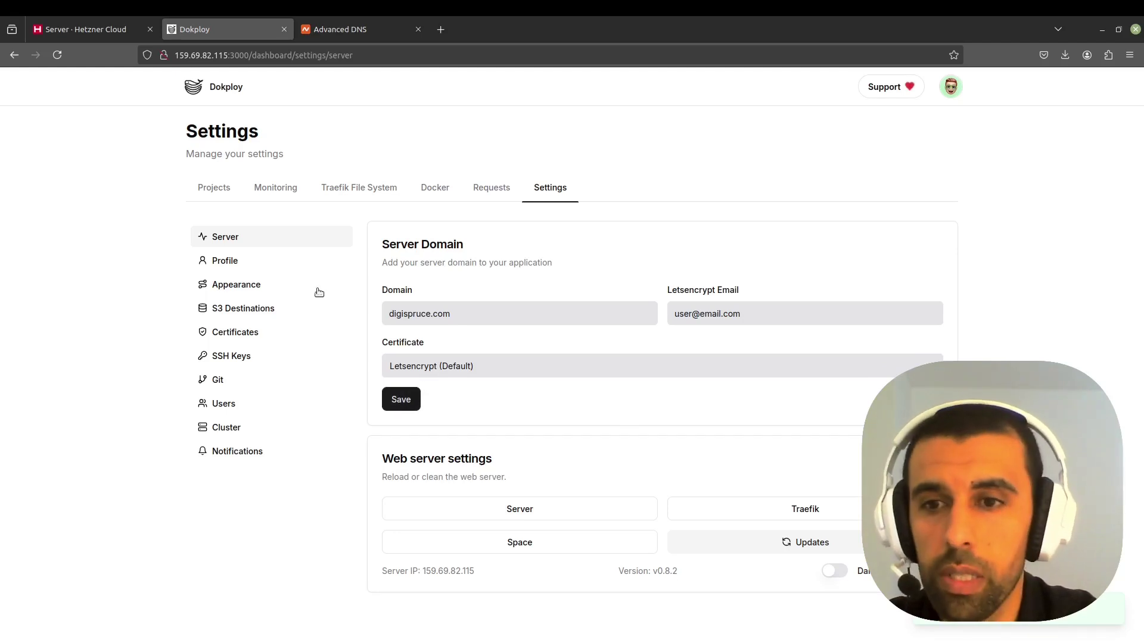
click(216, 197)
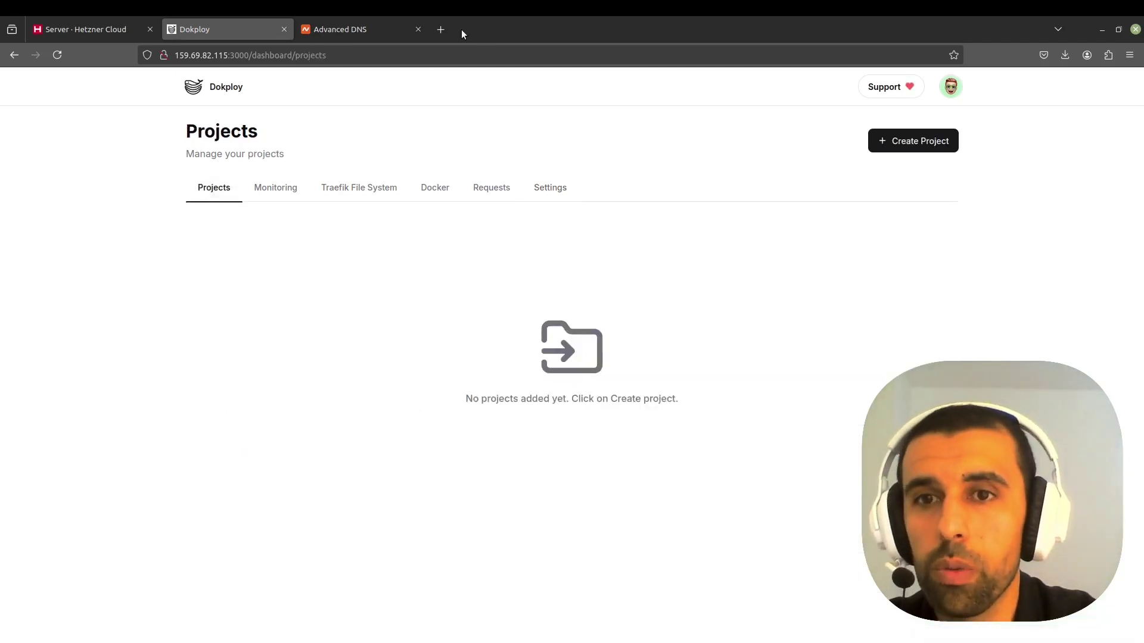
- Try loading digispruce.com in a new tab, then return to the Namecheap DNS records
click(445, 31)
text(dig)
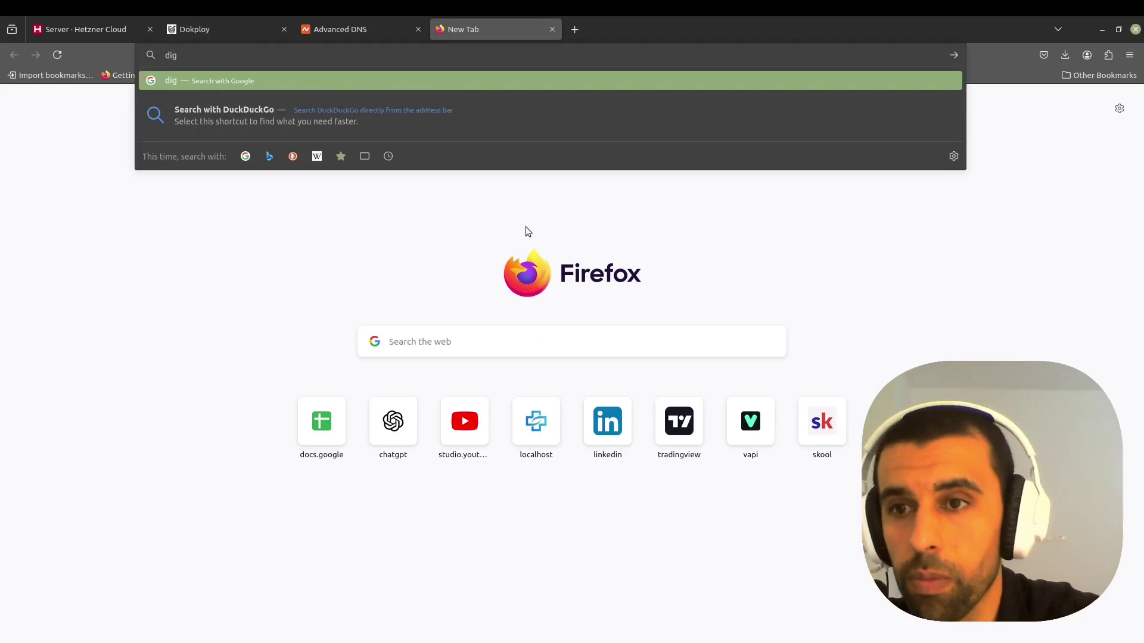
text(ispruce.com)
key(Return)
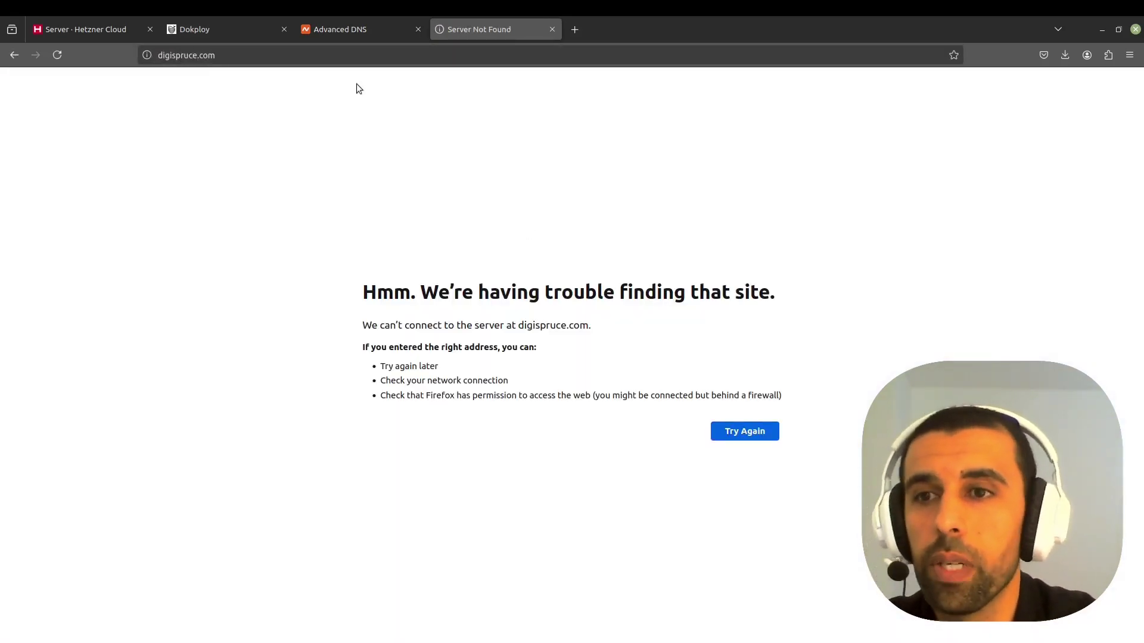
click(372, 54)
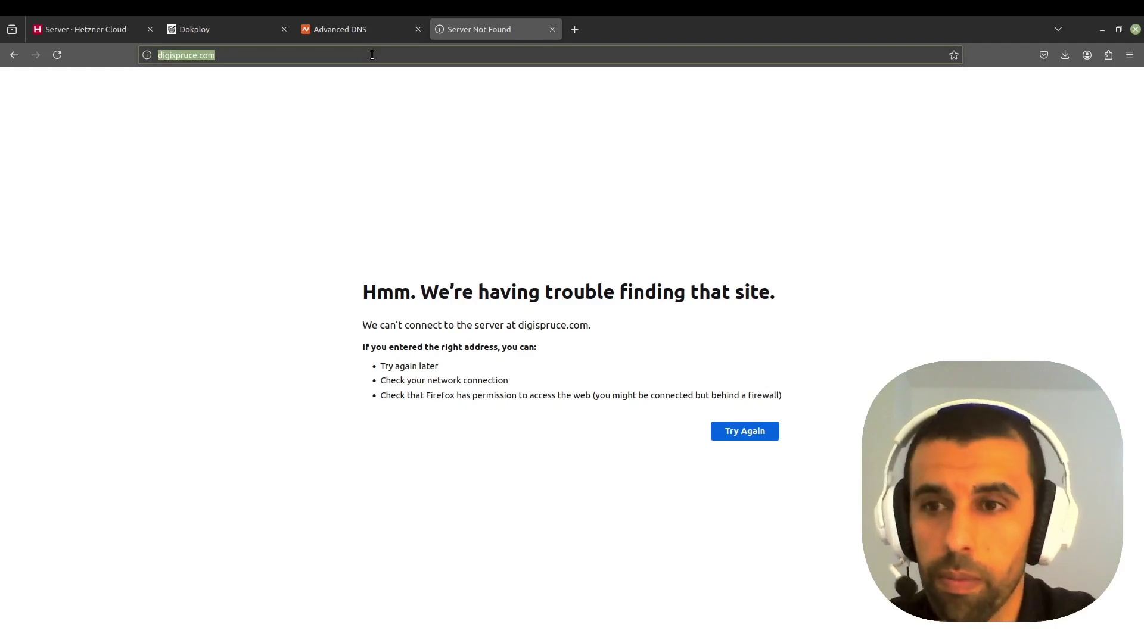
click(341, 75)
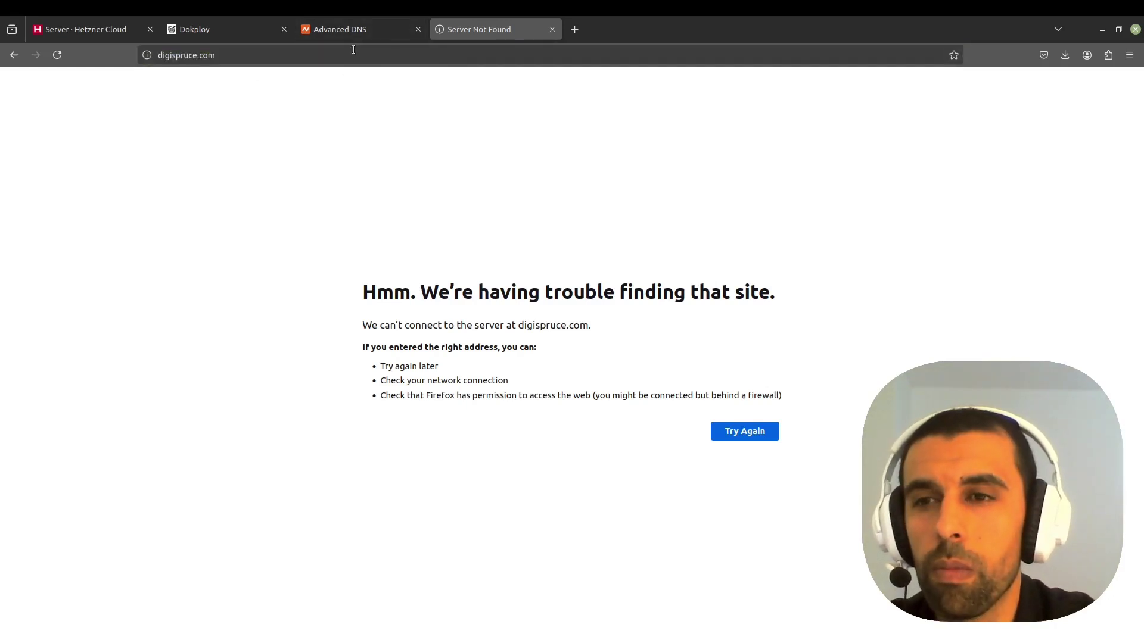
click(349, 33)
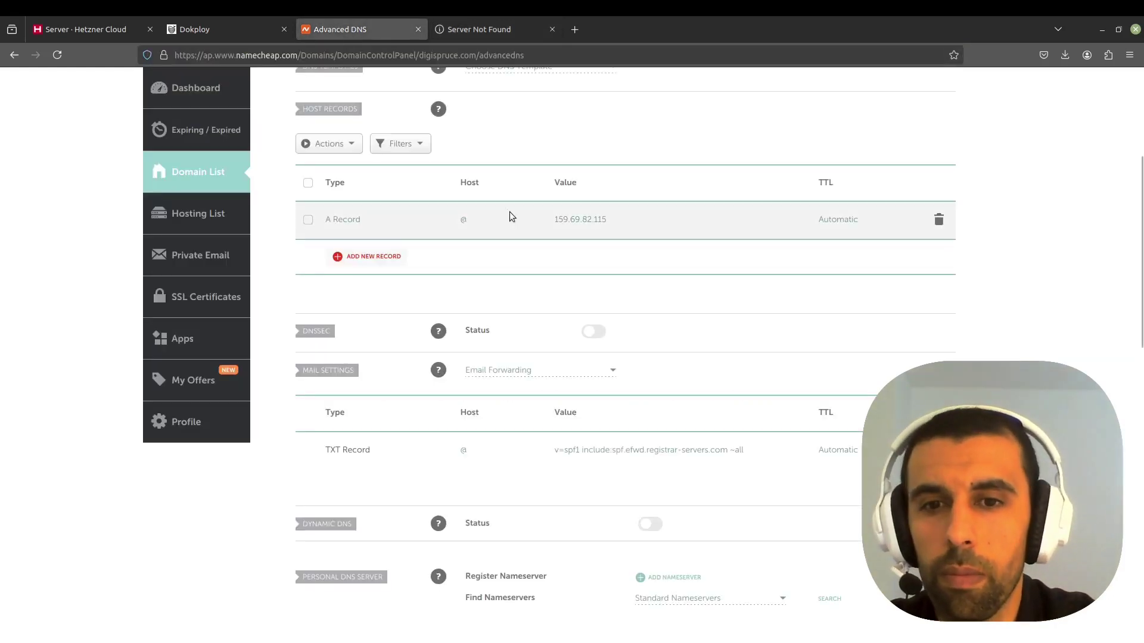
- Add and save a wildcard (*) A record pointing to 159.69.82.115
scroll(510, 212, up, 3)
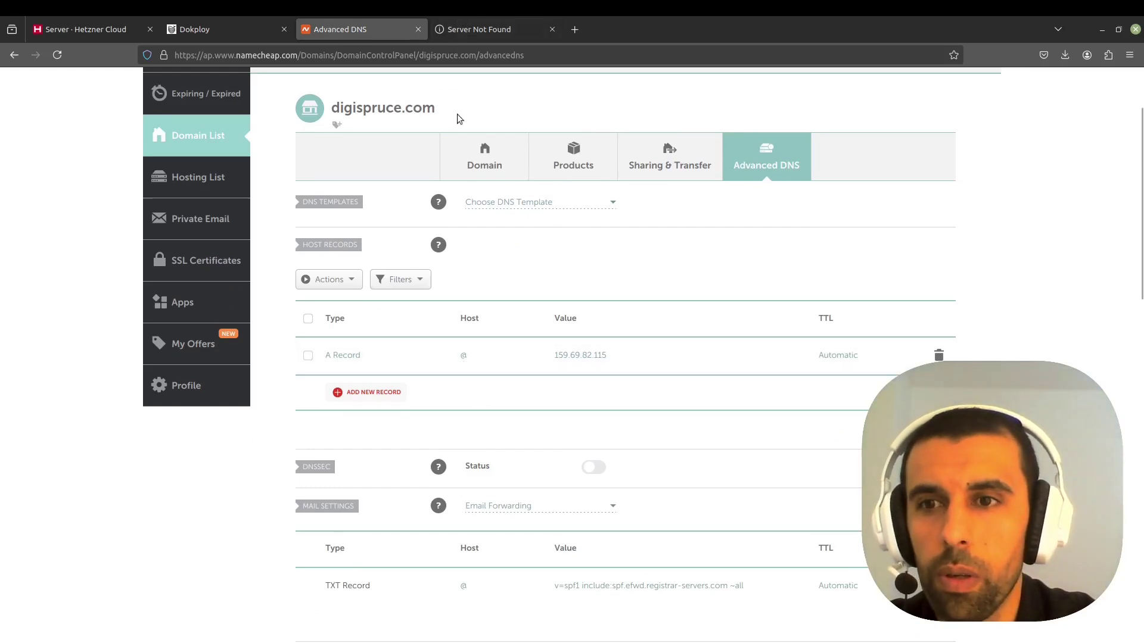
click(370, 393)
scroll(512, 284, down, 3)
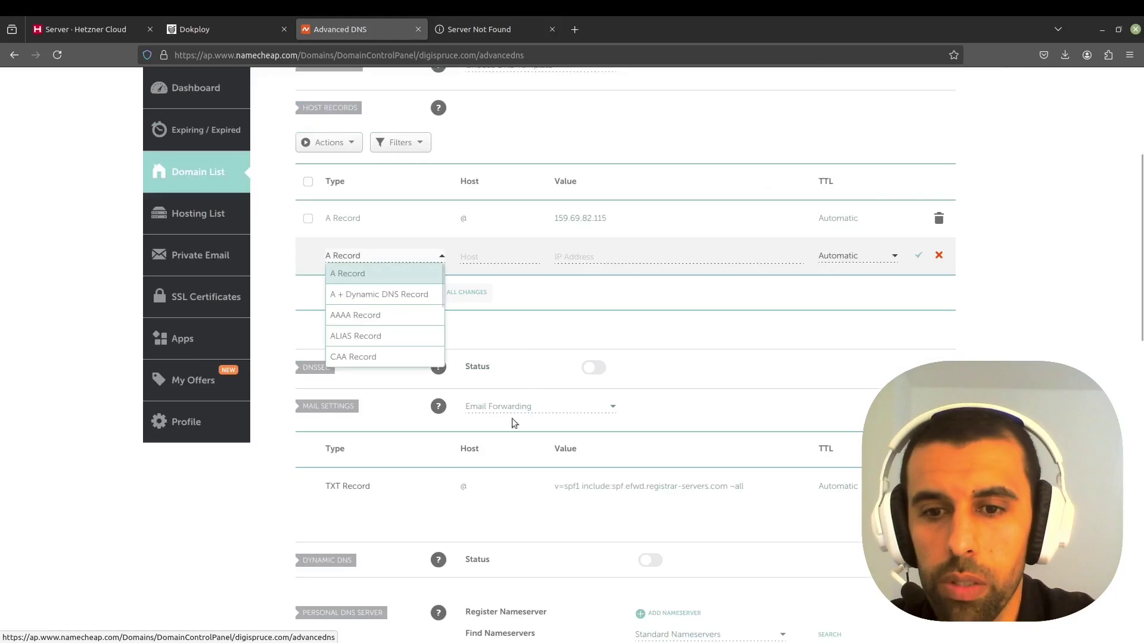
click(592, 219)
click(616, 222)
drag(615, 222, 554, 219)
right_click(597, 212)
click(634, 274)
click(614, 264)
right_click(612, 262)
click(653, 335)
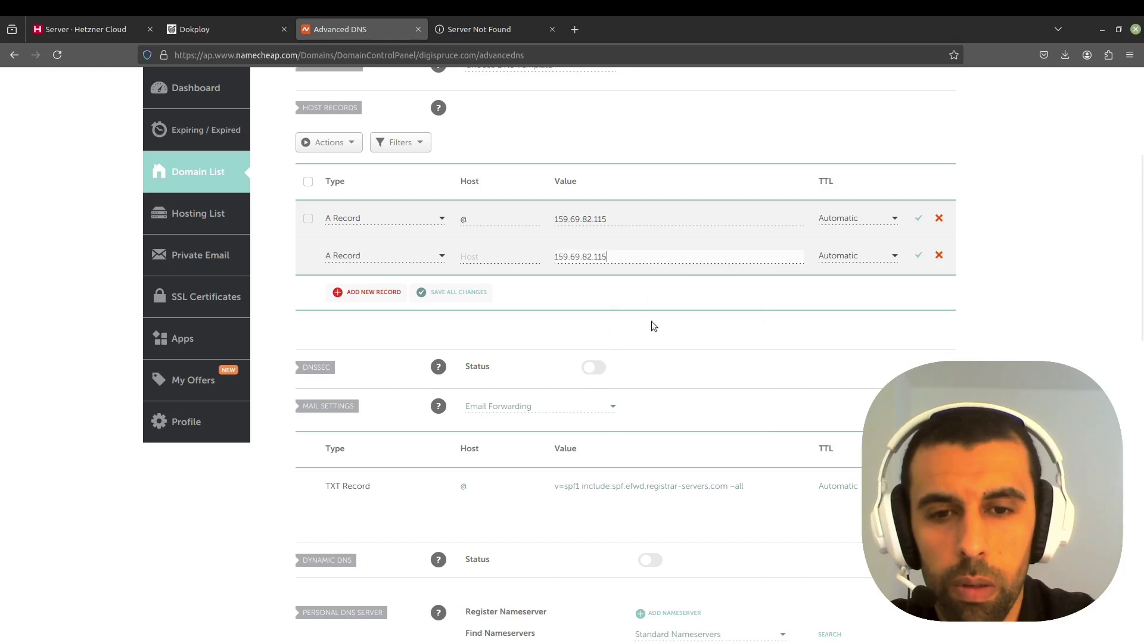
click(916, 256)
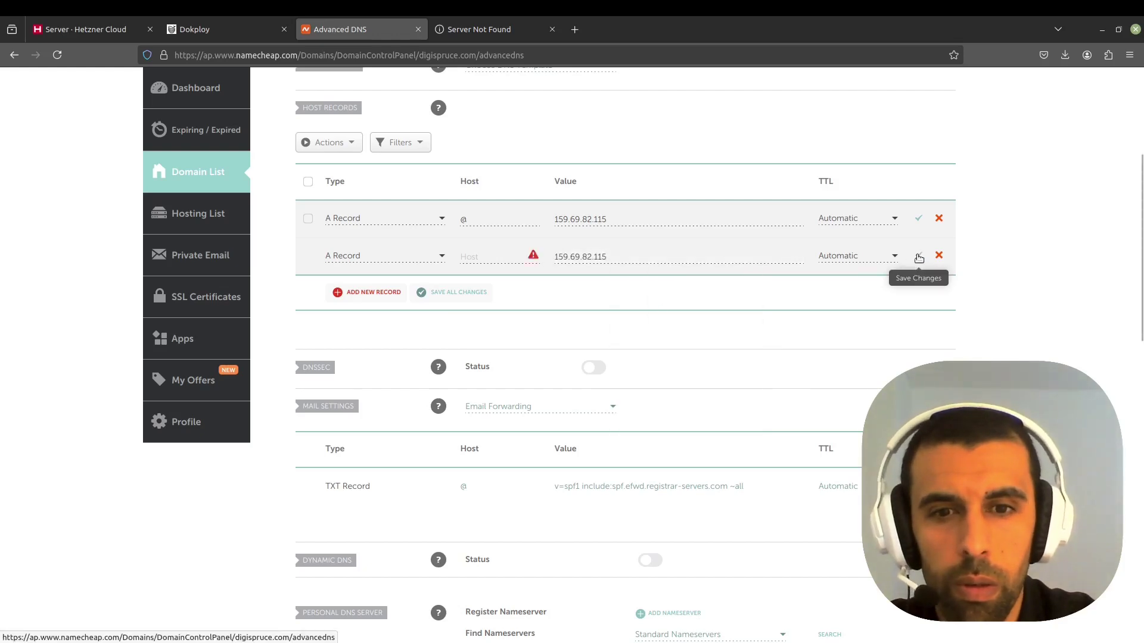
click(497, 258)
text(*)
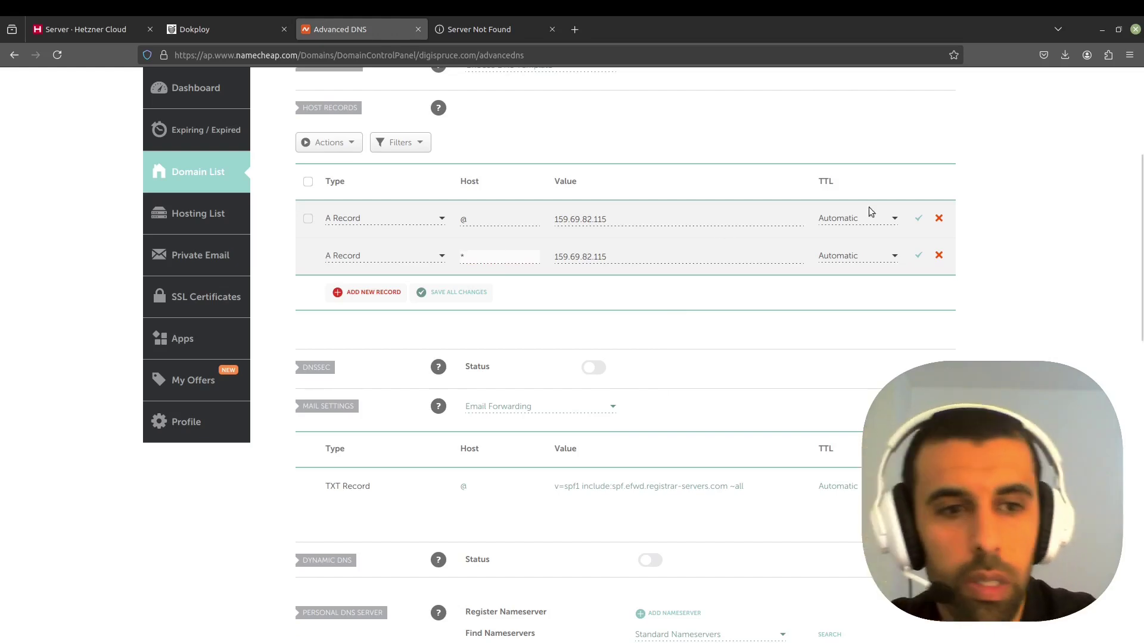
click(915, 256)
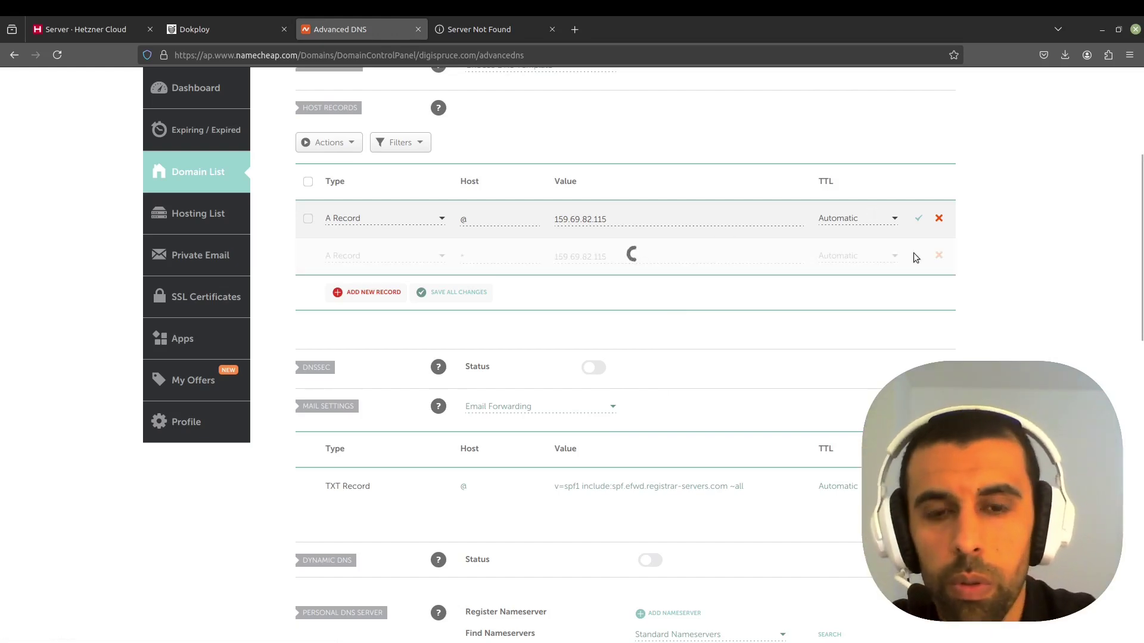
- Add a www A record pointing to 159.69.82.115 and save it along with the @ record
click(378, 295)
click(504, 257)
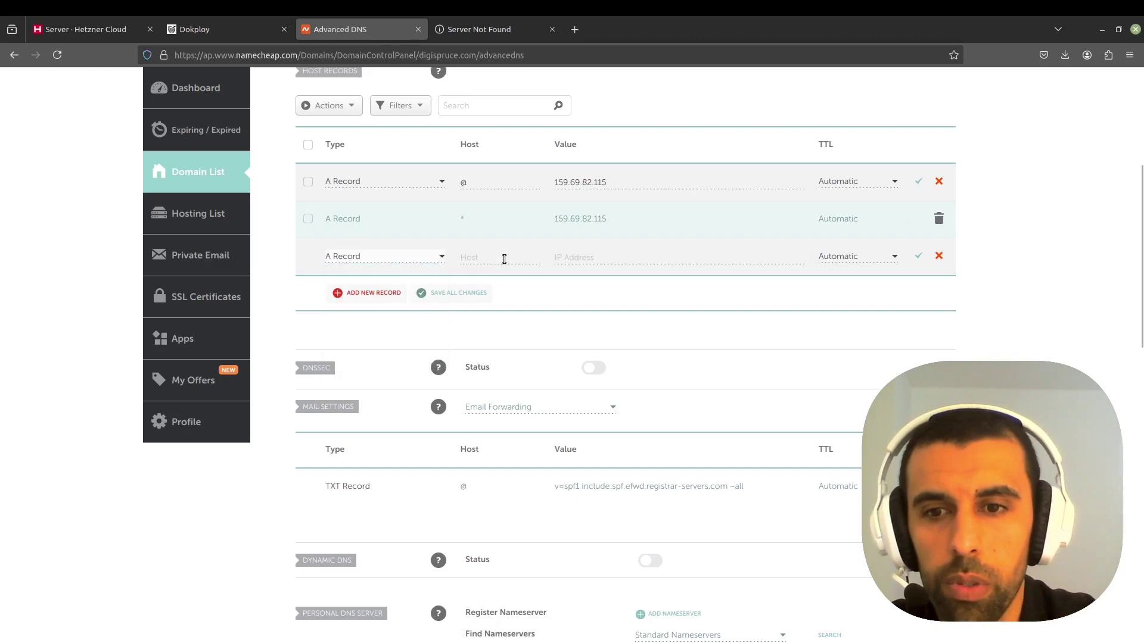
text(www)
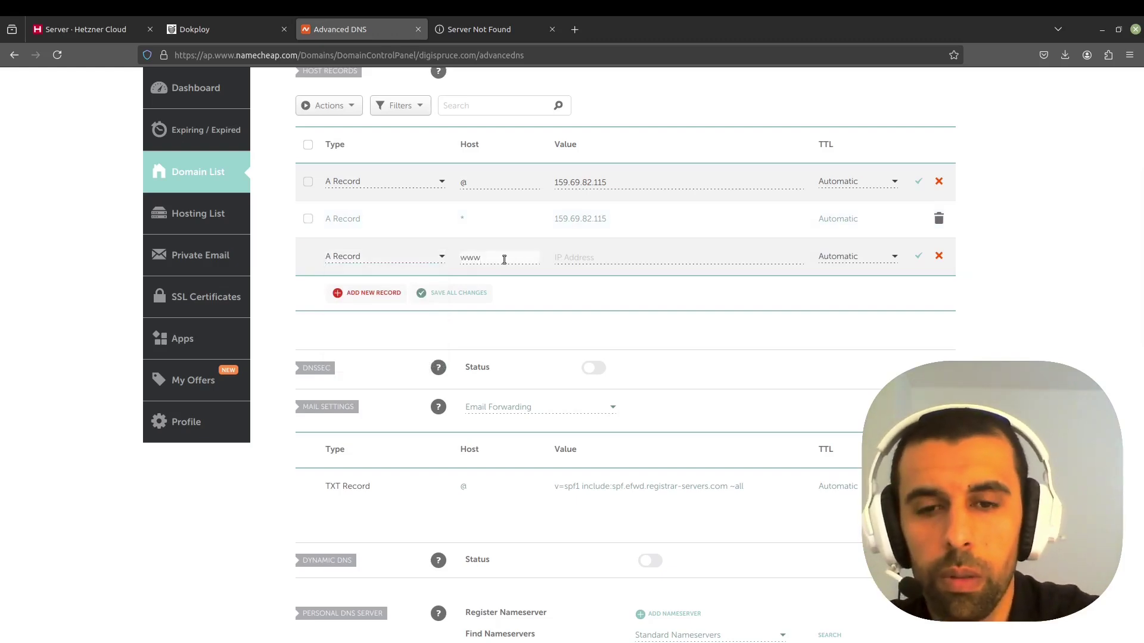
click(591, 259)
key(ctrl+v)
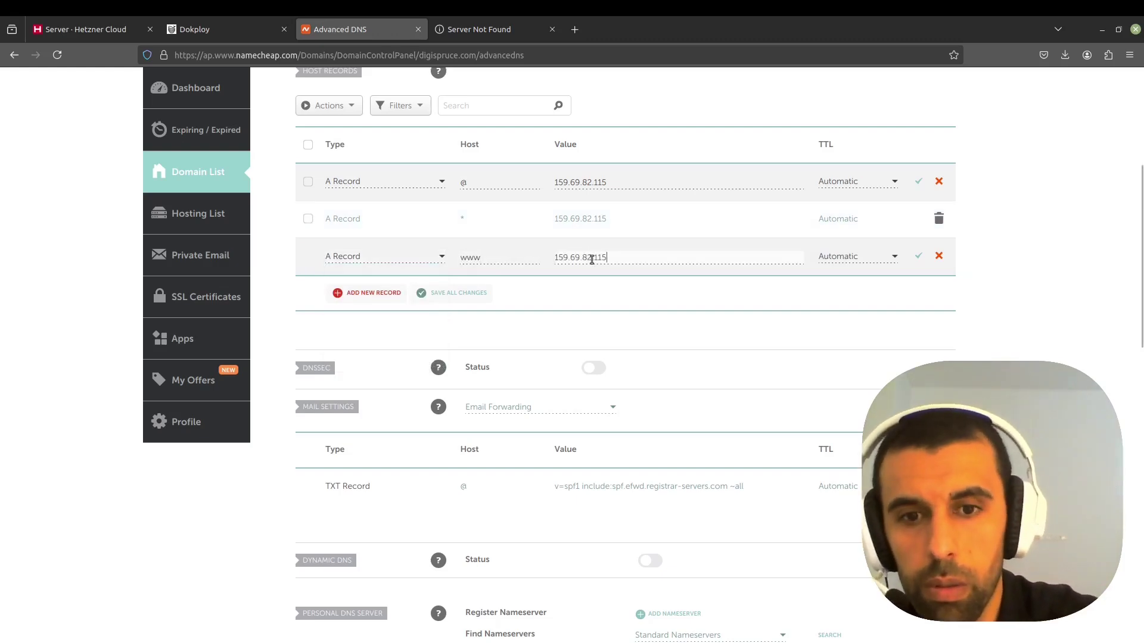
click(916, 259)
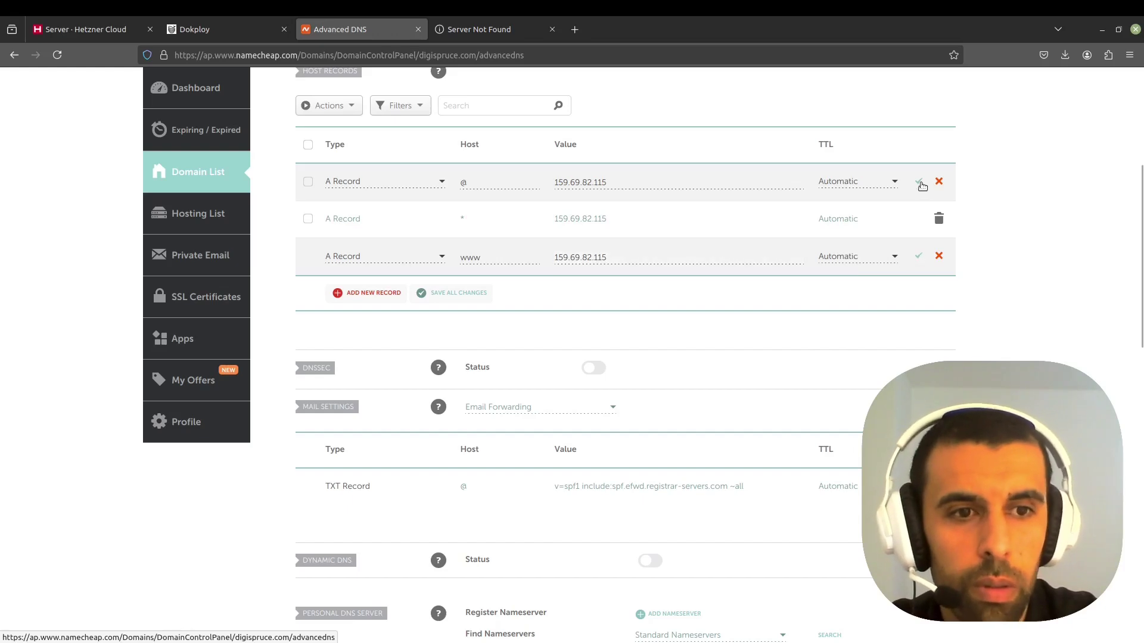
click(920, 184)
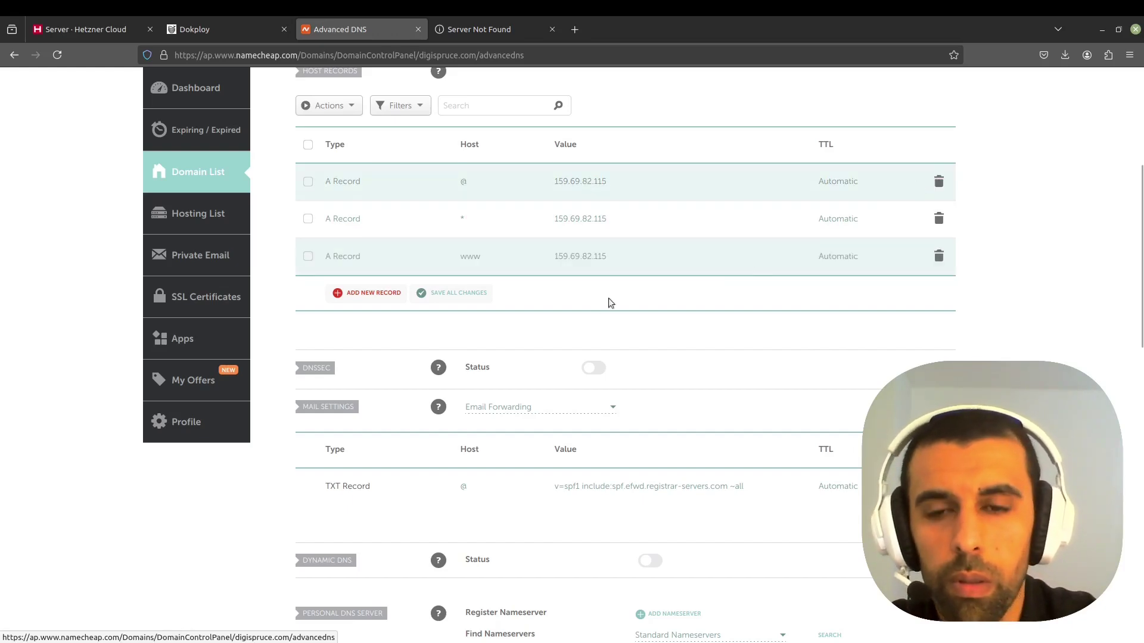
- Ping digispruce.com in a terminal to confirm it resolves to 159.69.82.115, then close the terminal
key(ctrl+alt+t)
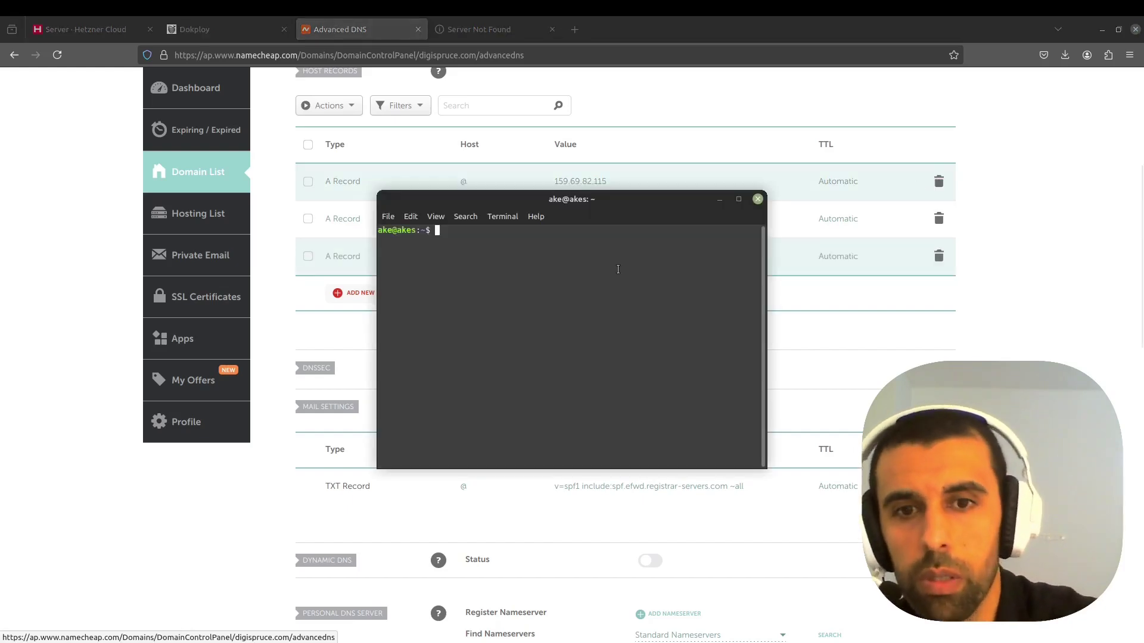
drag(626, 186, 886, 185)
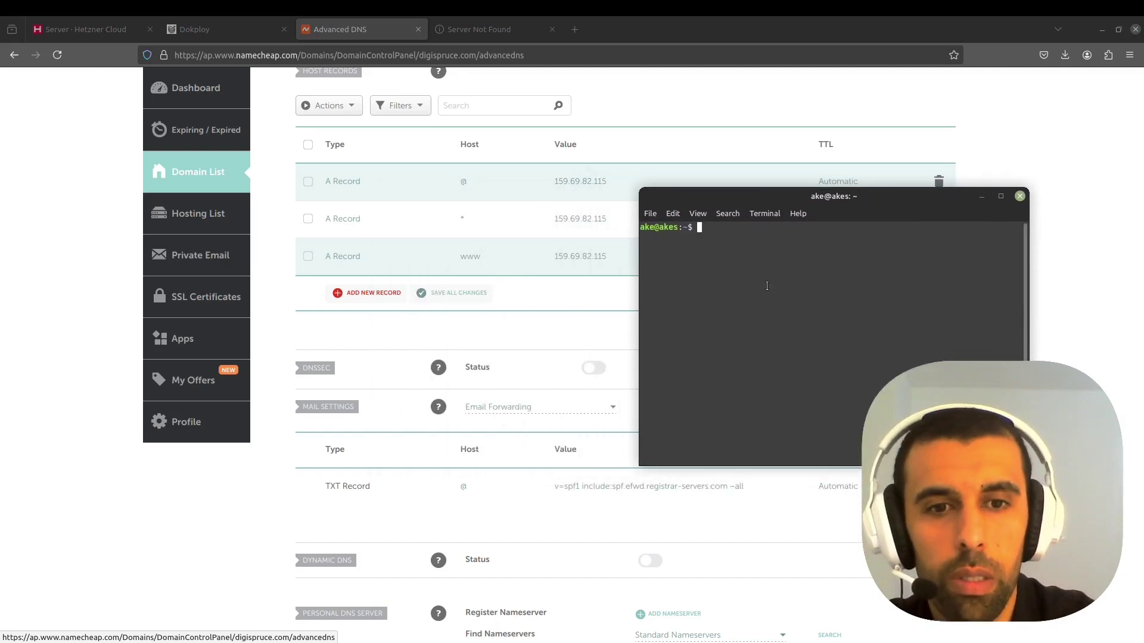
text(ping )
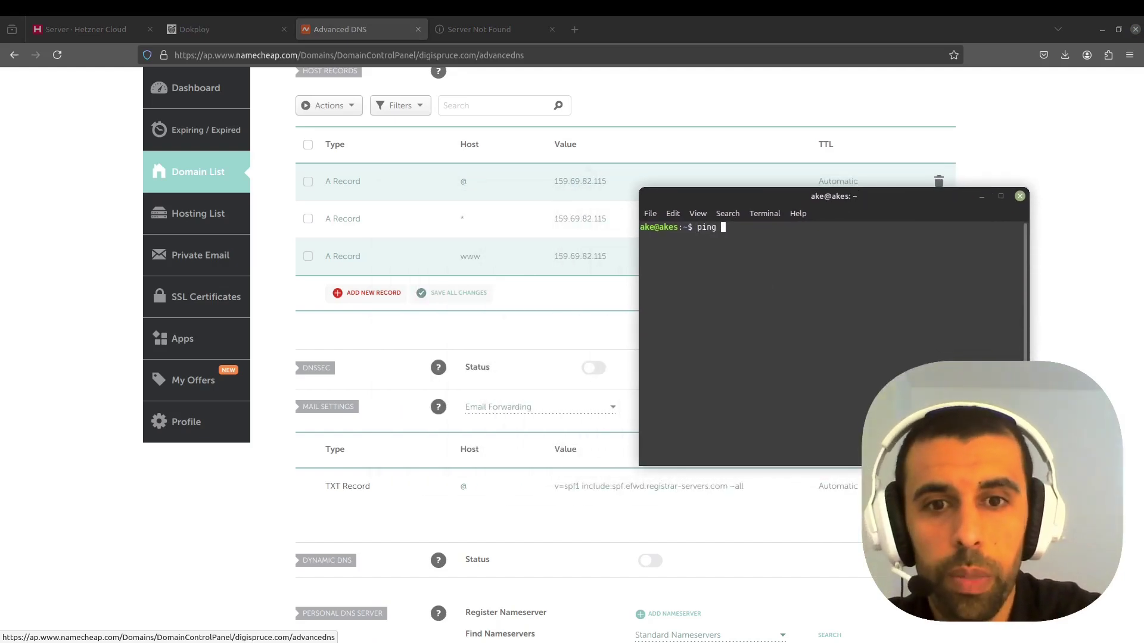
text(digispruce.com)
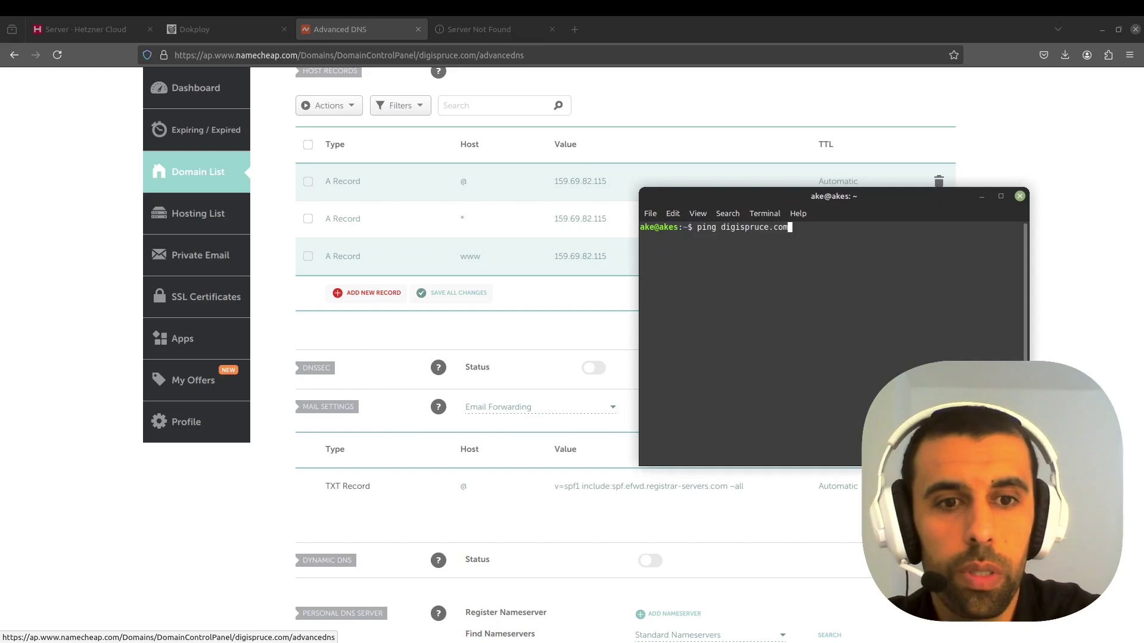
key(Return)
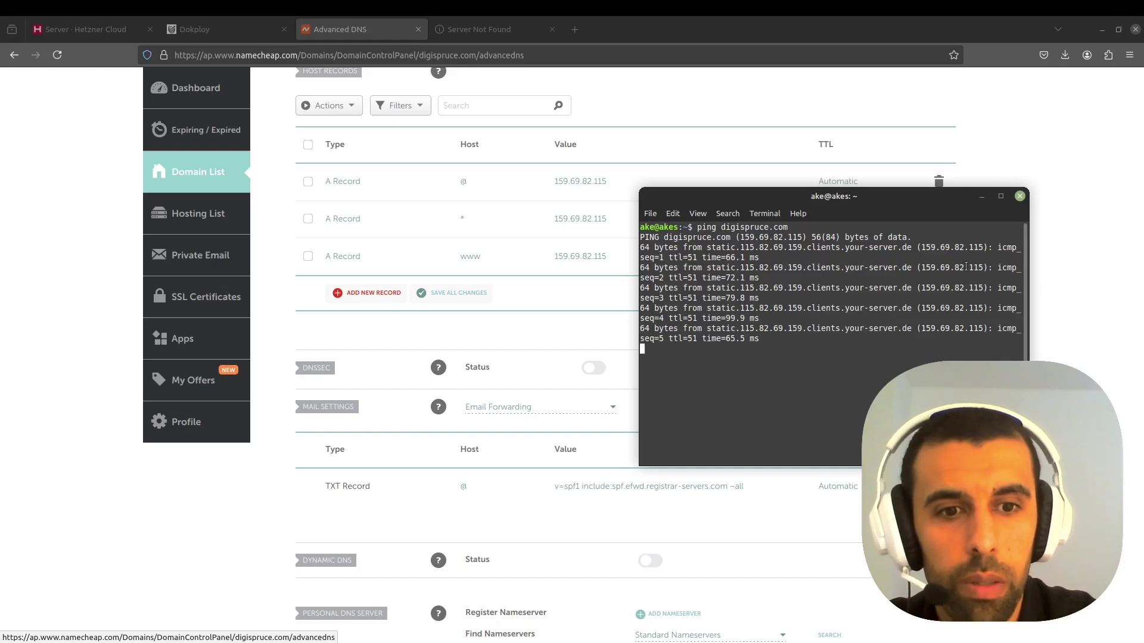
click(1019, 196)
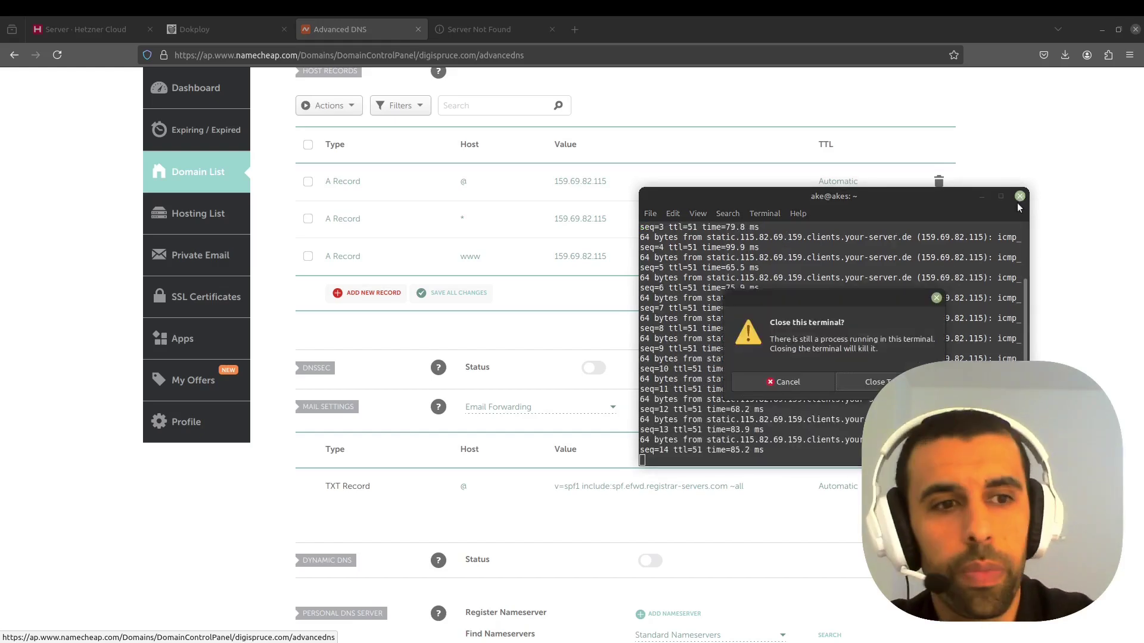
click(848, 382)
click(234, 28)
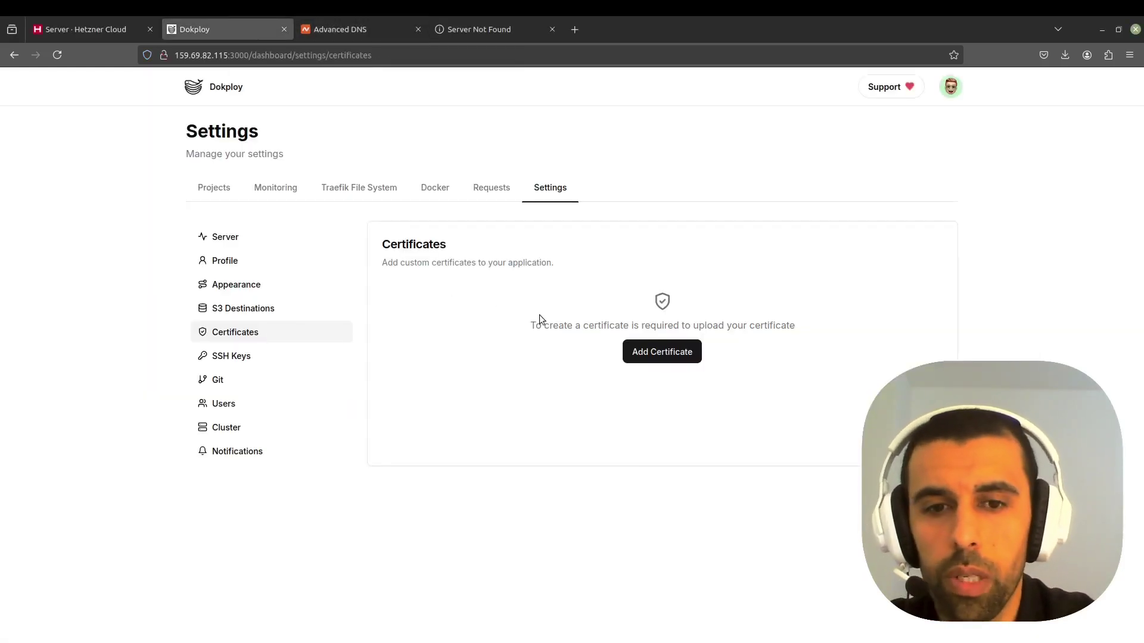
- Reload digispruce.com and confirm via the padlock that the Dokploy sign-in page uses a secure HTTPS connection
click(215, 187)
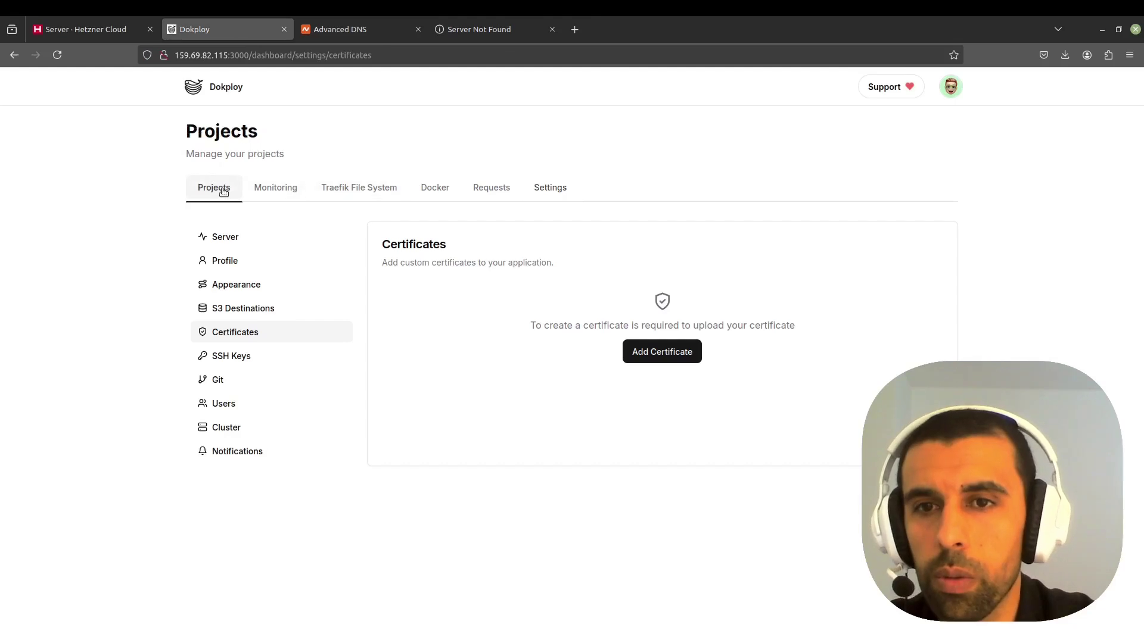
click(556, 188)
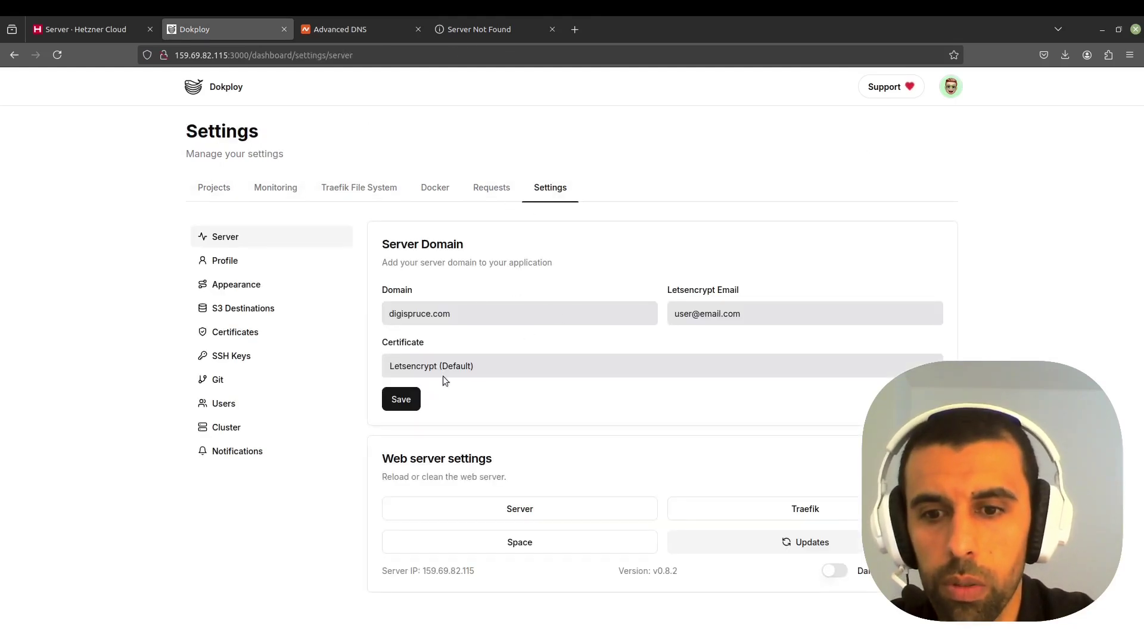
click(492, 23)
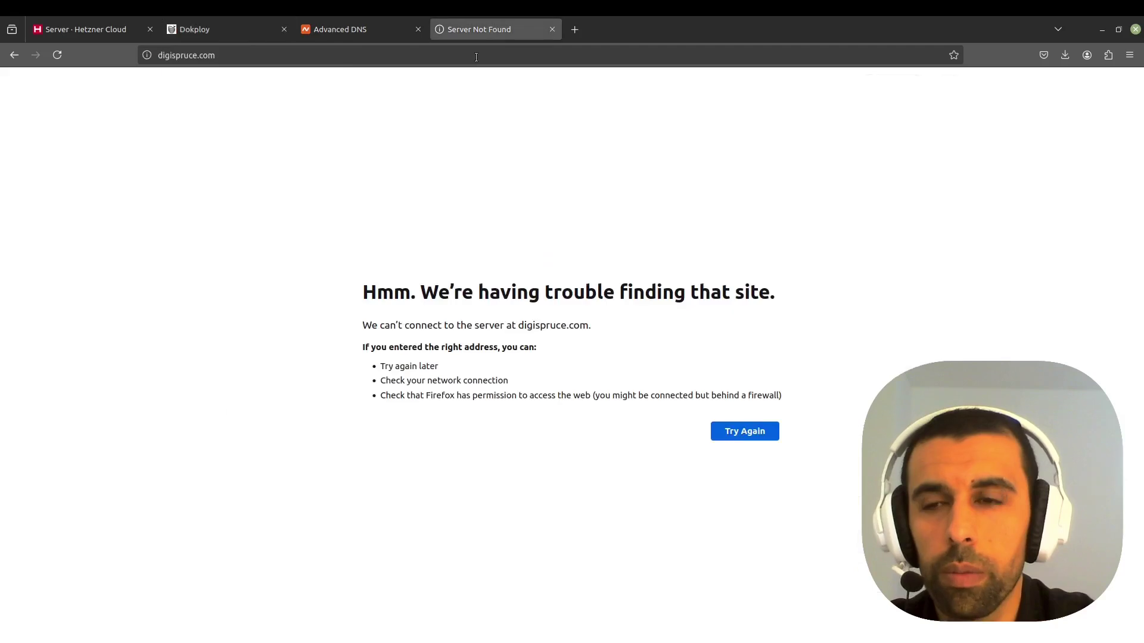
click(332, 53)
key(Return)
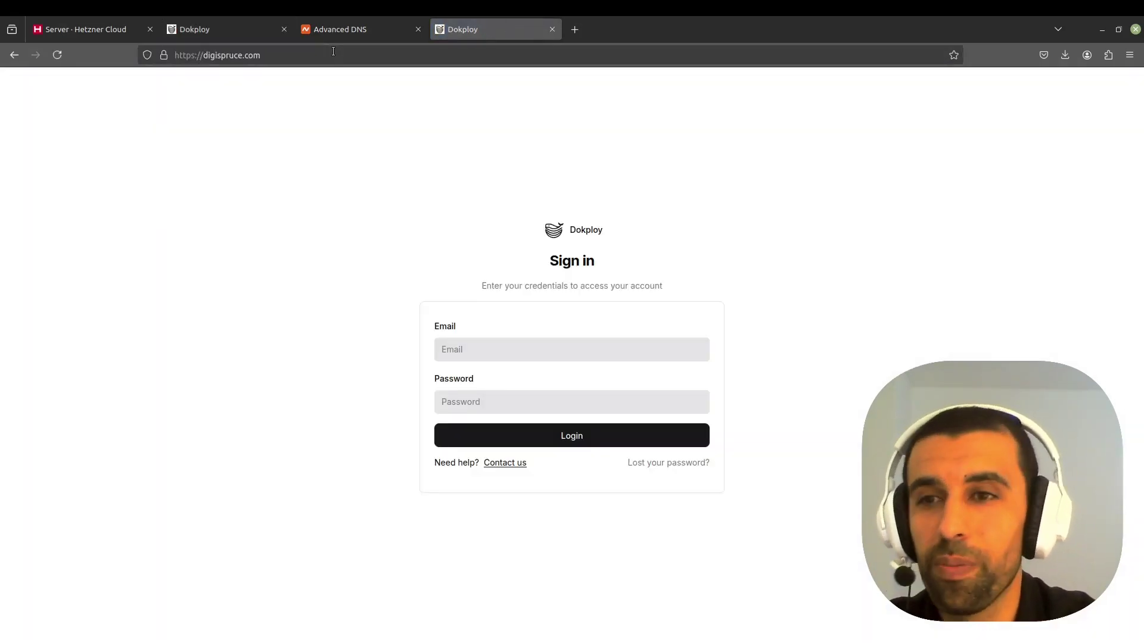
click(365, 36)
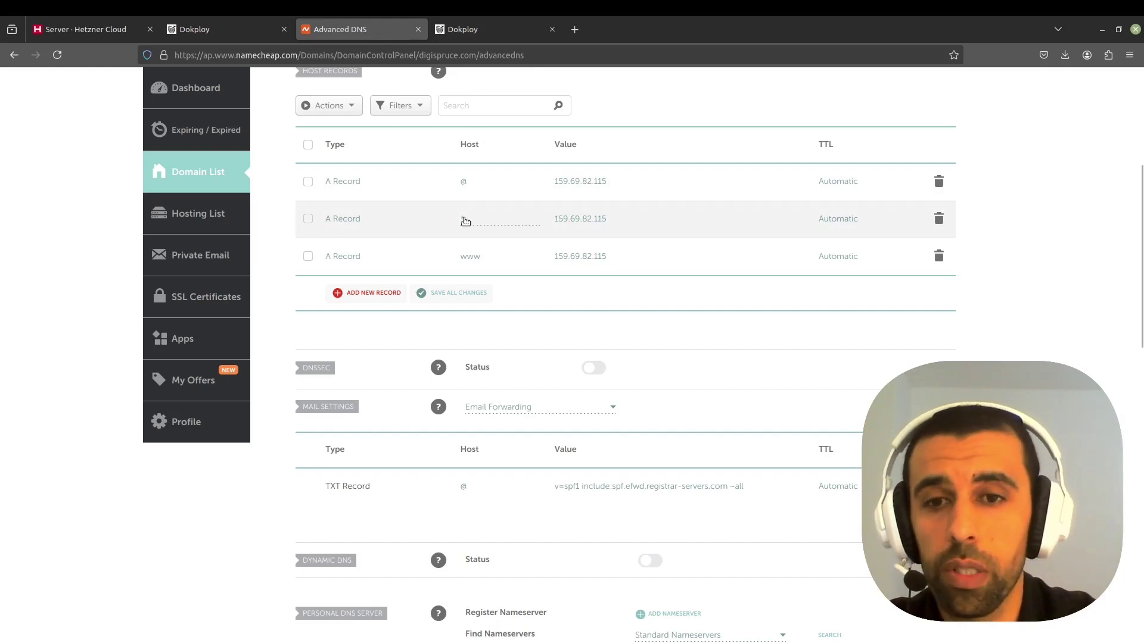
click(484, 30)
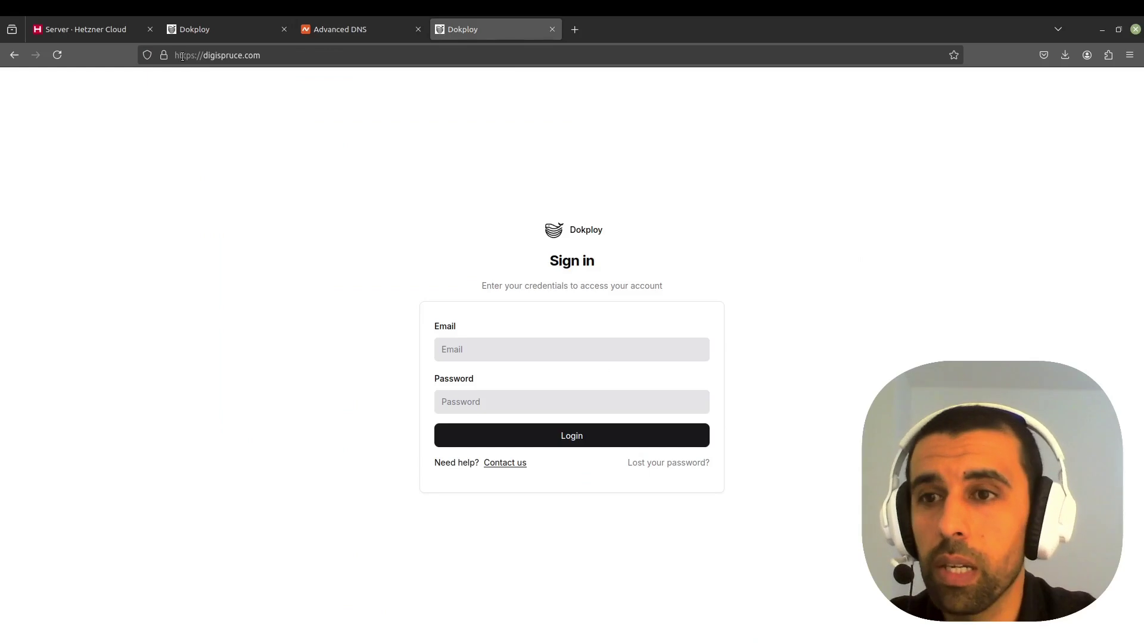
click(164, 54)
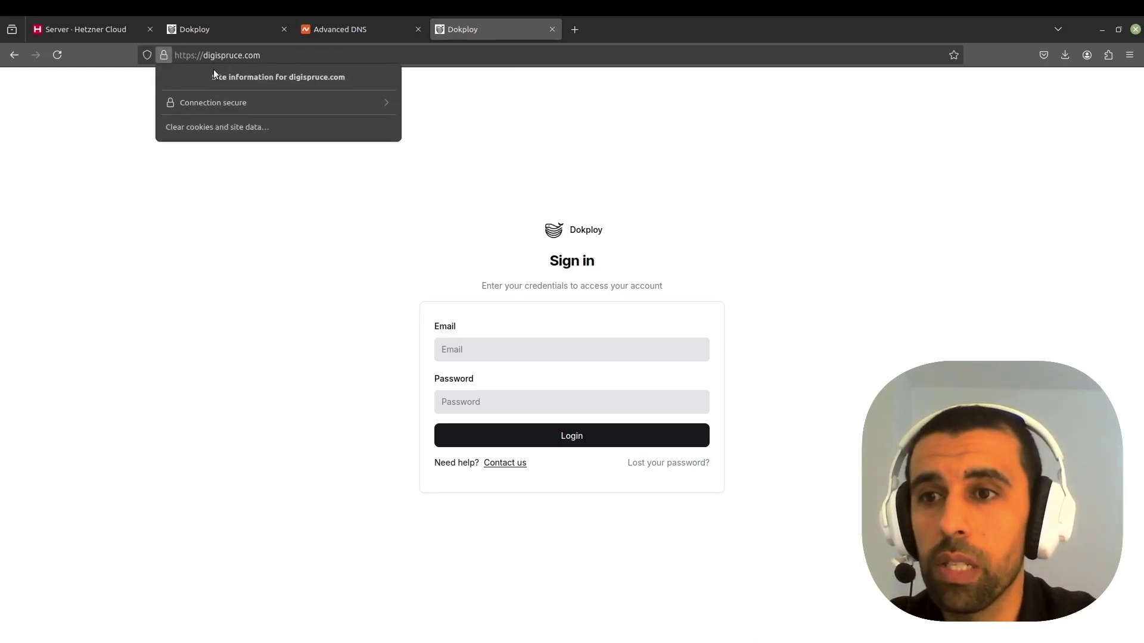
click(570, 141)
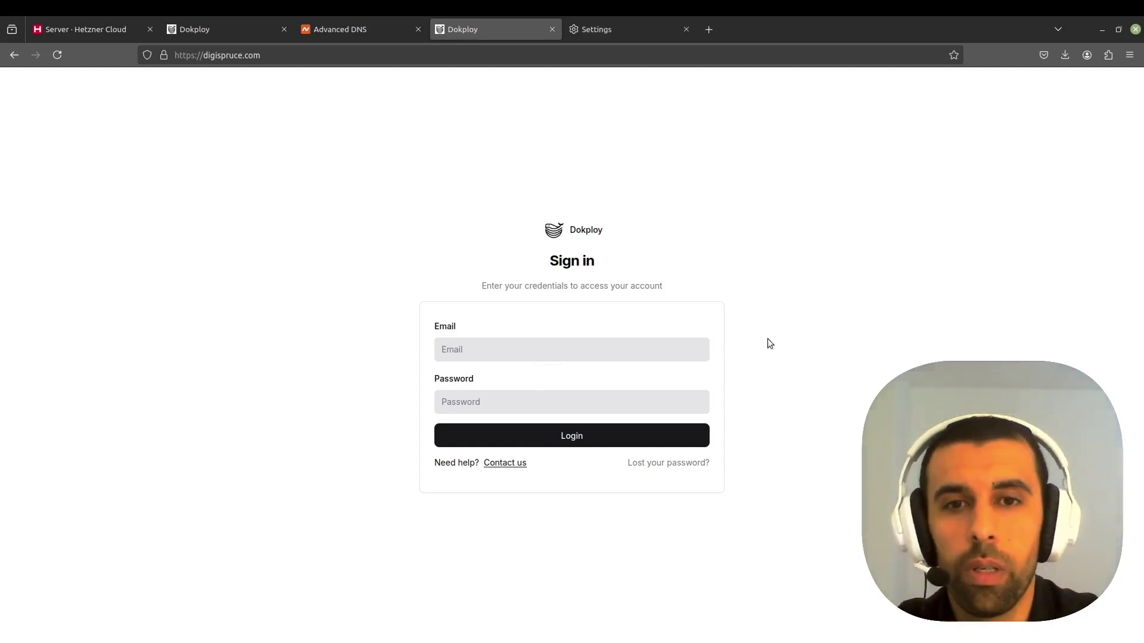
- Sign in at digispruce.com with the admin e-mail and password, then open Settings
text(user@email.com)
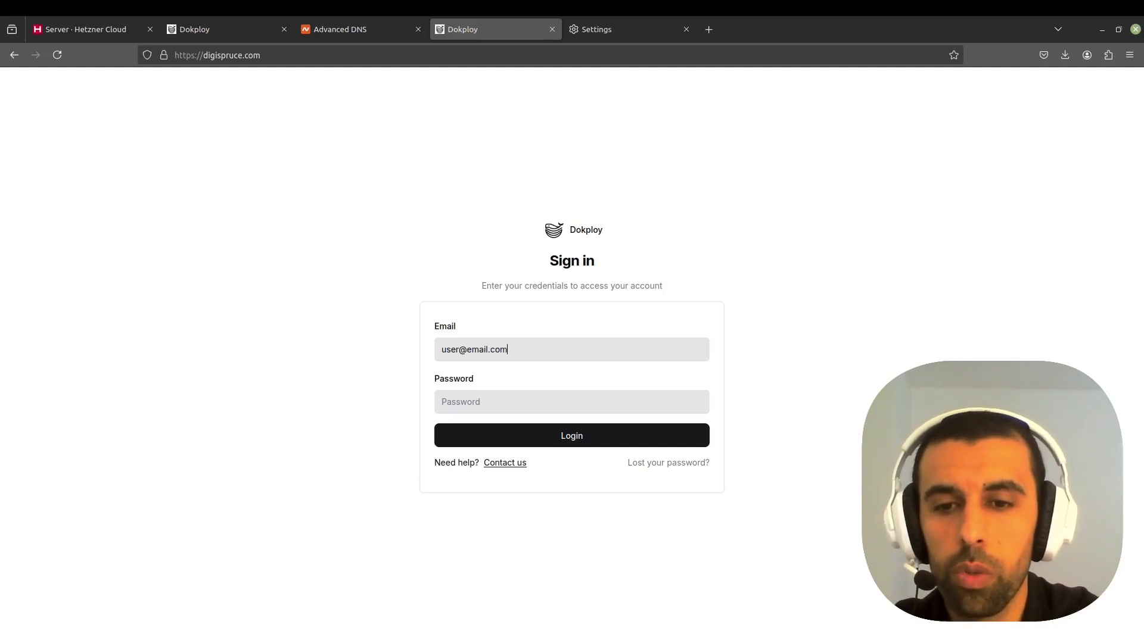
text(••)
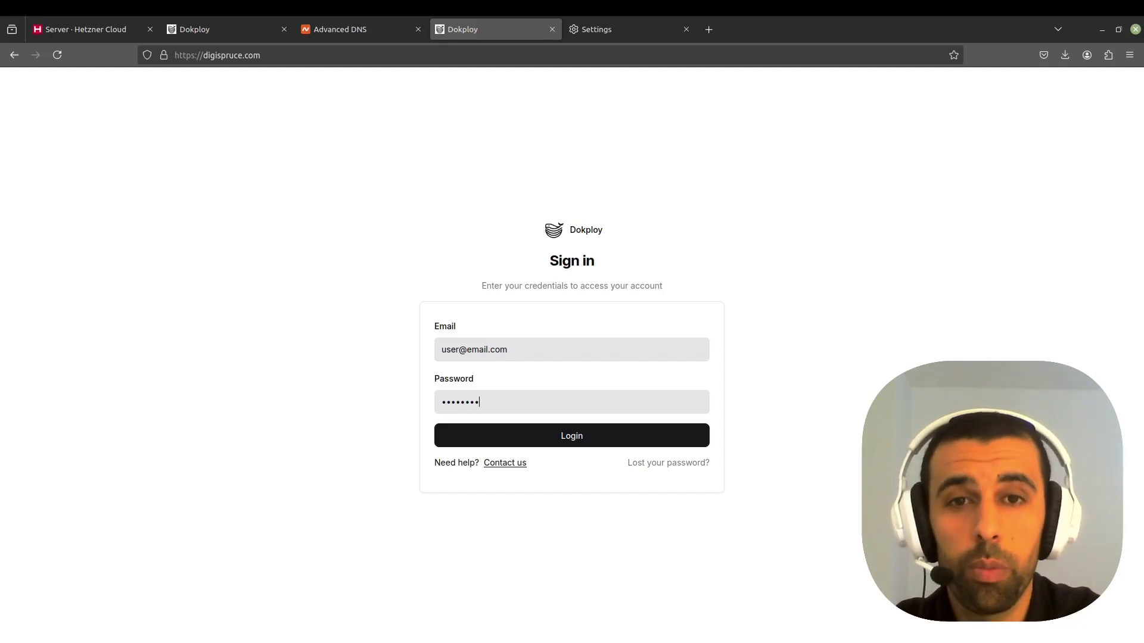
key(Return)
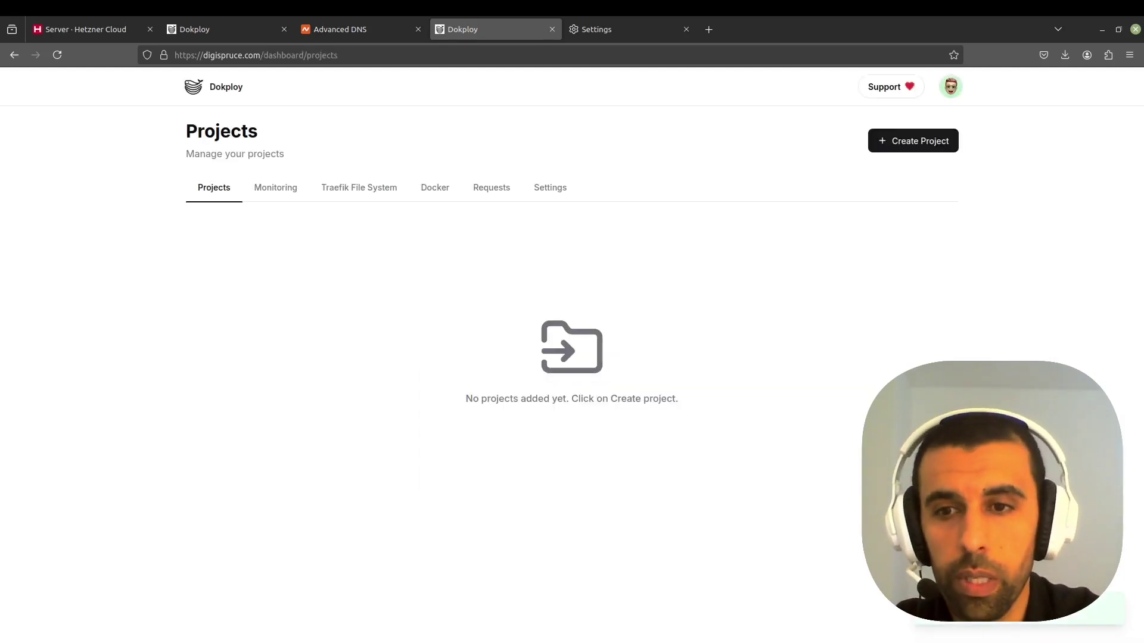
click(549, 188)
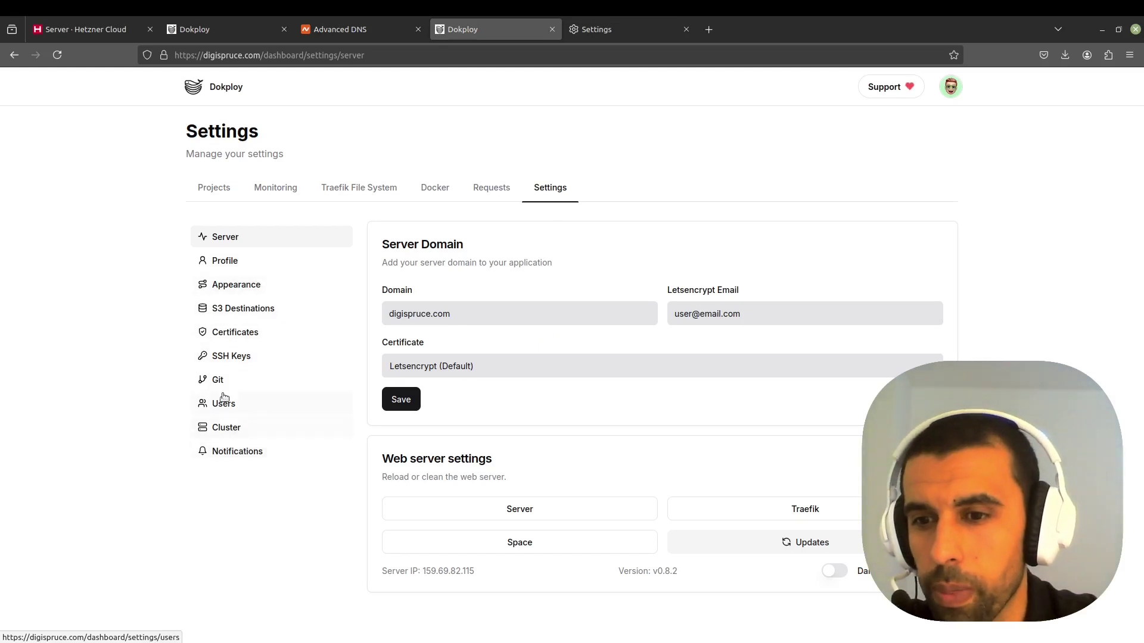
- Enter a new account password in Profile settings and save it
click(229, 263)
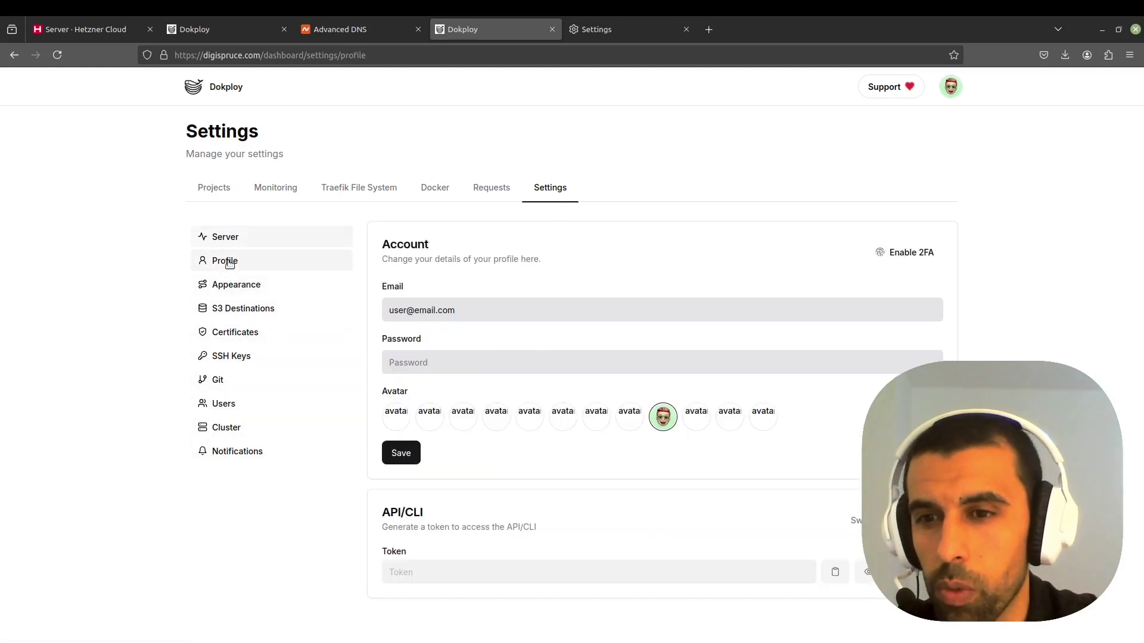
click(459, 365)
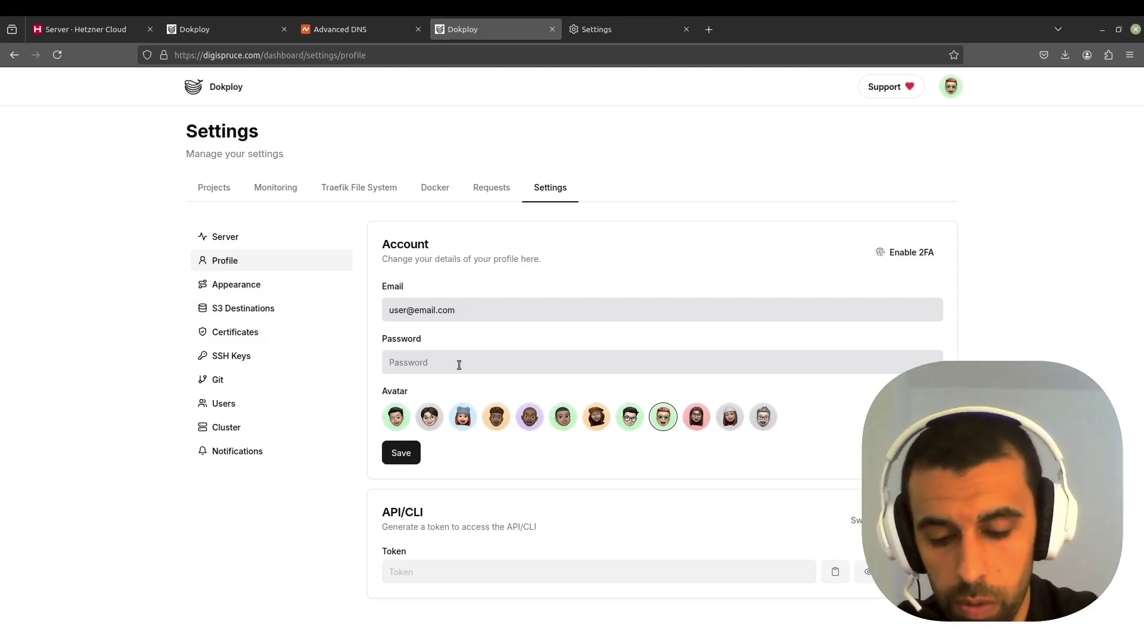
text(••)
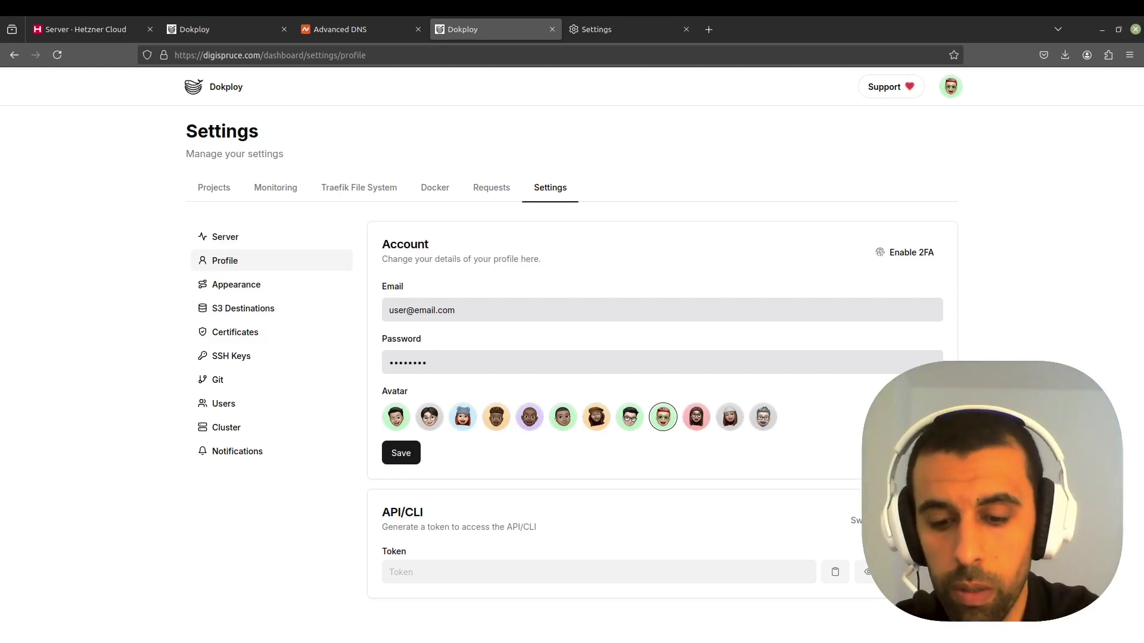
click(401, 453)
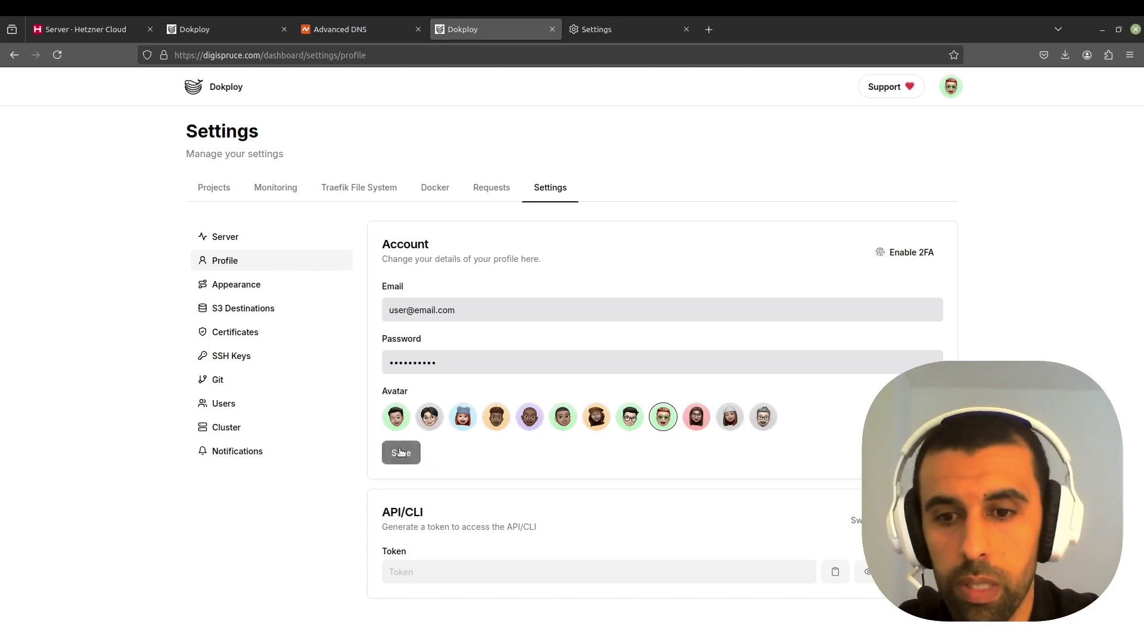
- Log out, then log back in with the admin e-mail and the new password
click(952, 90)
click(848, 250)
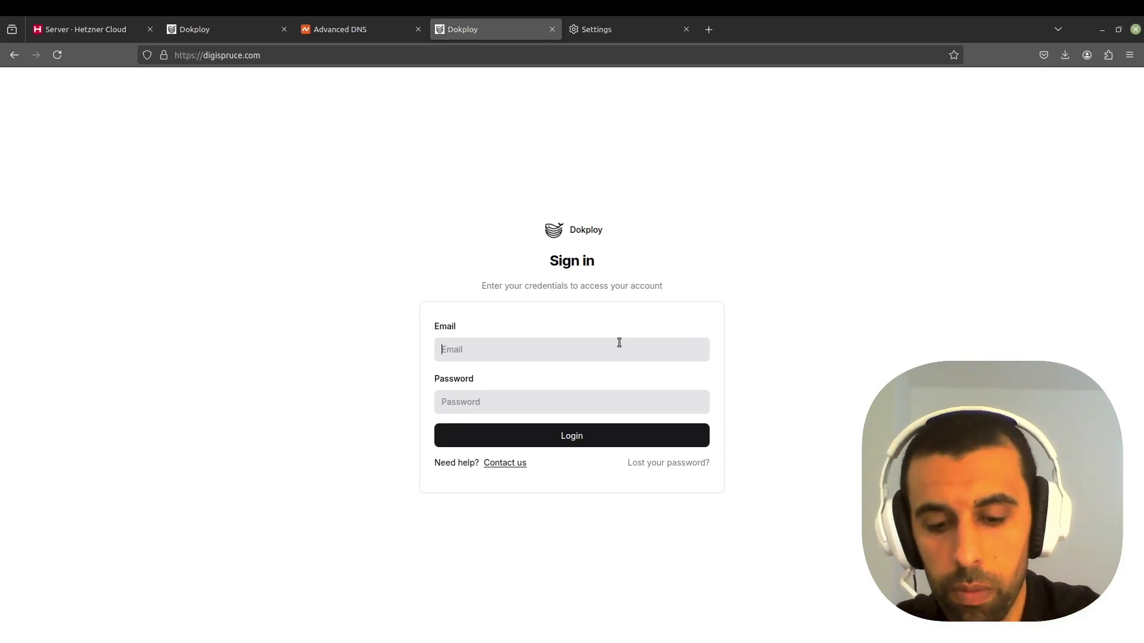
text(user)
click(635, 373)
click(574, 412)
text(•)
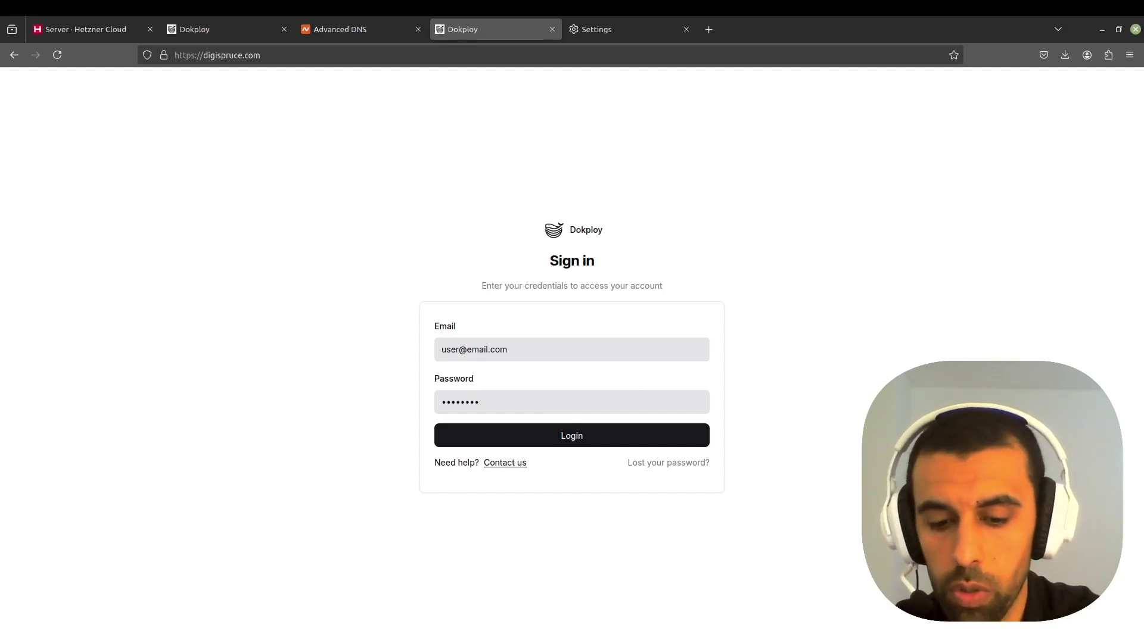
click(567, 440)
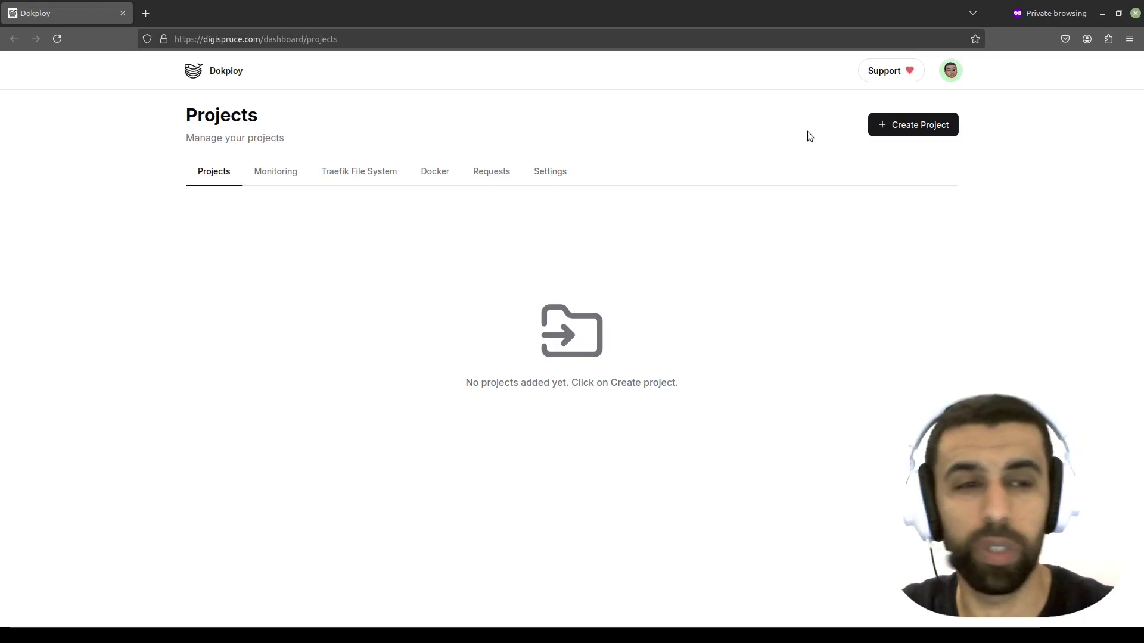
- Create a new Dokploy project named n8n
click(908, 129)
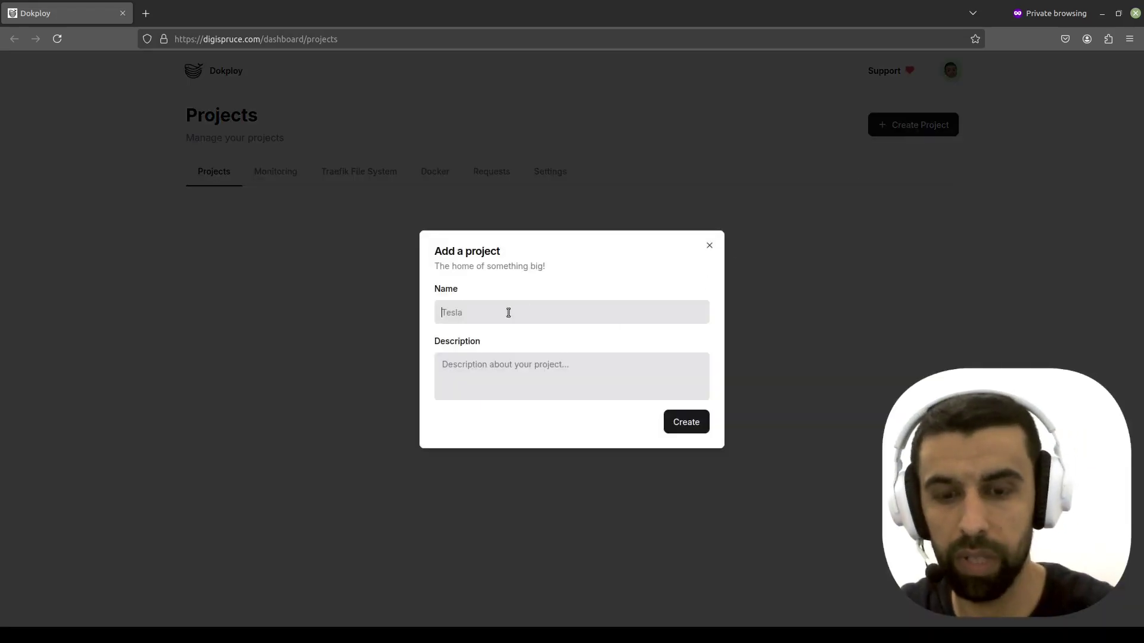
text(n8n)
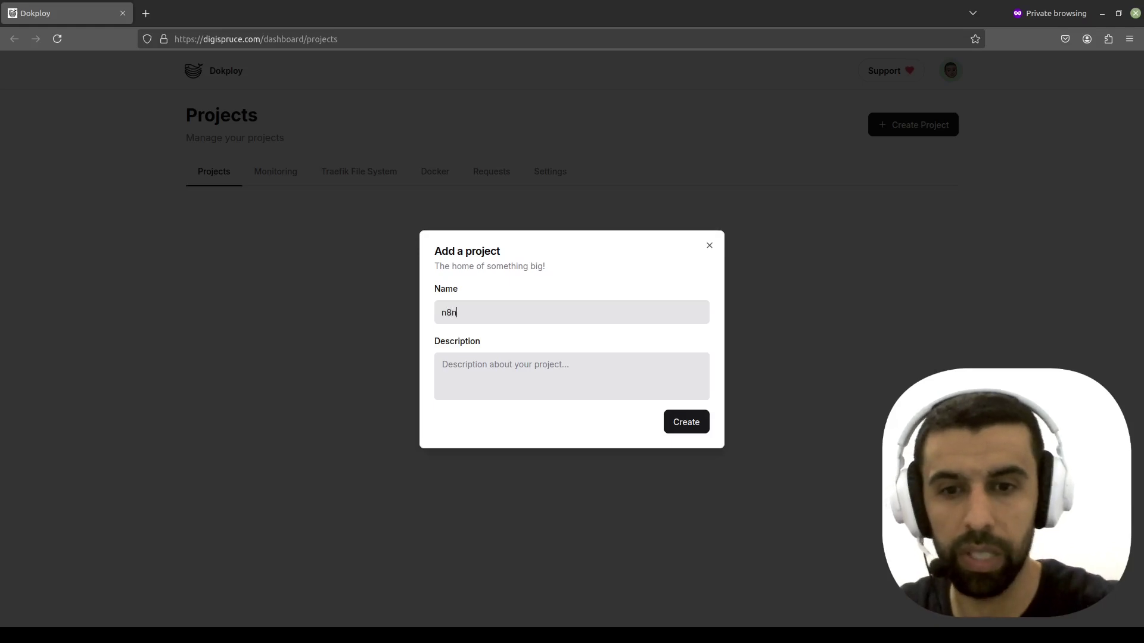
click(679, 426)
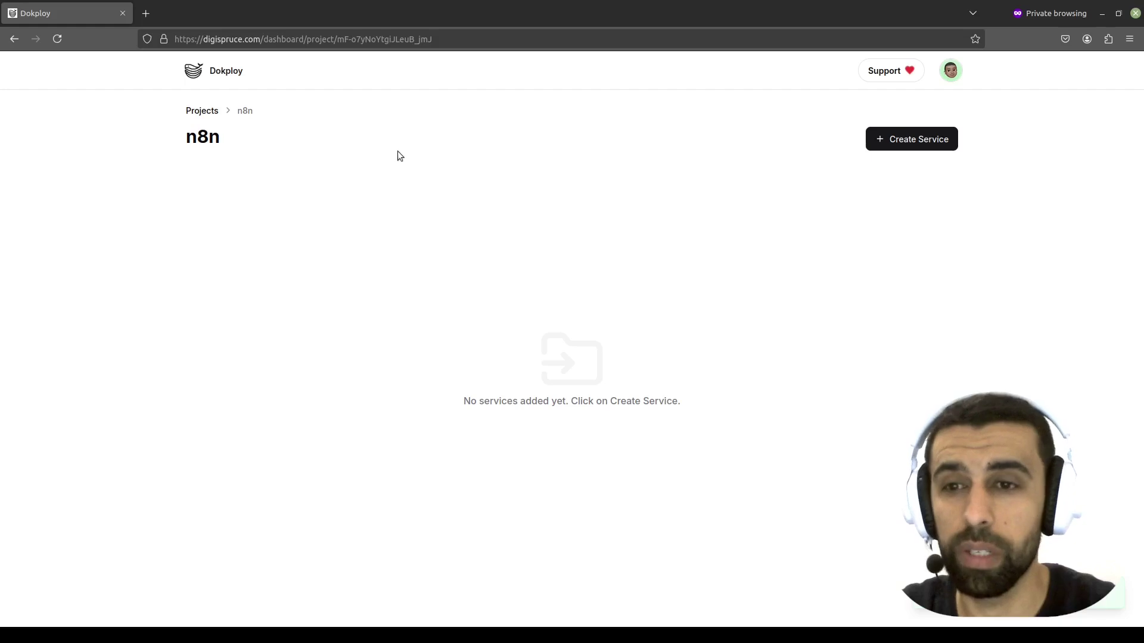
- Add an n8n service to the project from the n8n template, deployed on the selected server
click(888, 140)
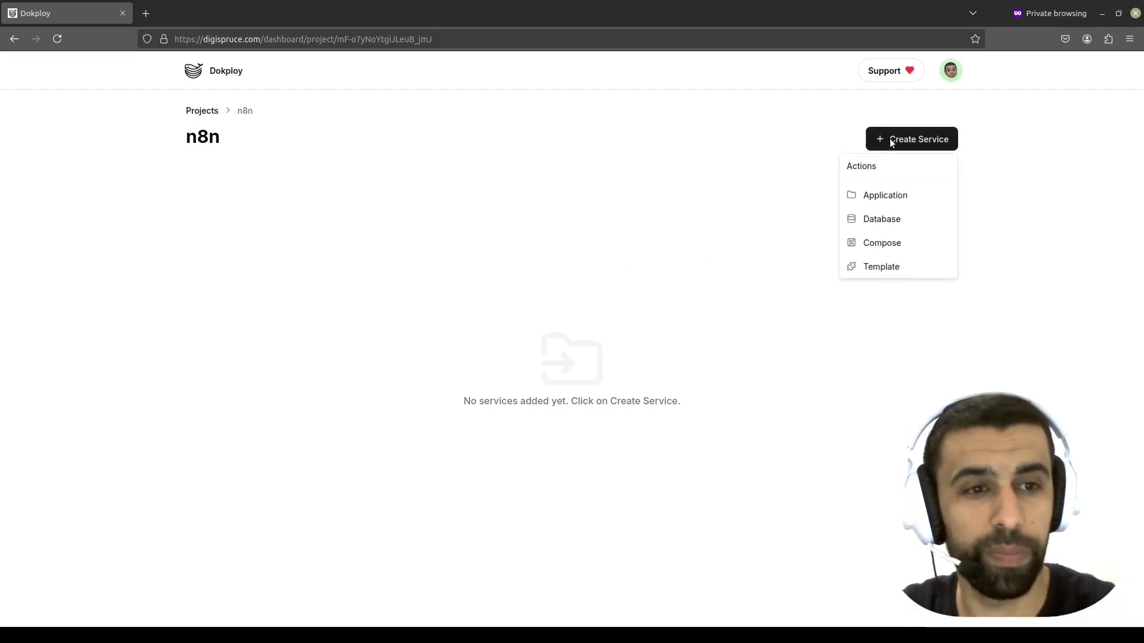
click(884, 269)
scroll(630, 232, down, 3)
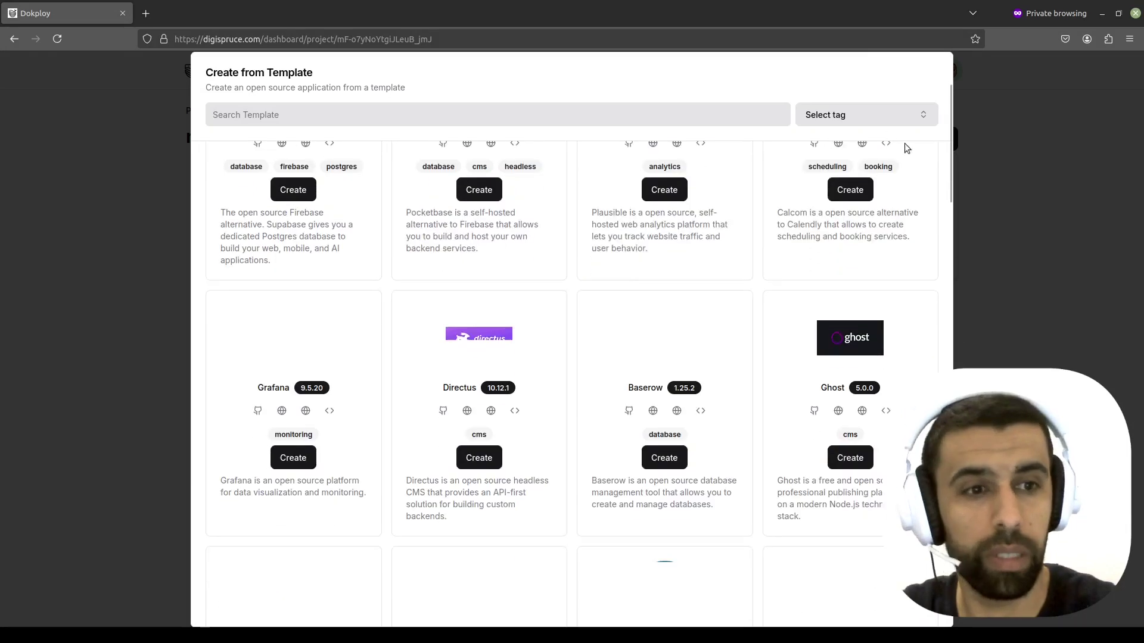
scroll(528, 252, up, 3)
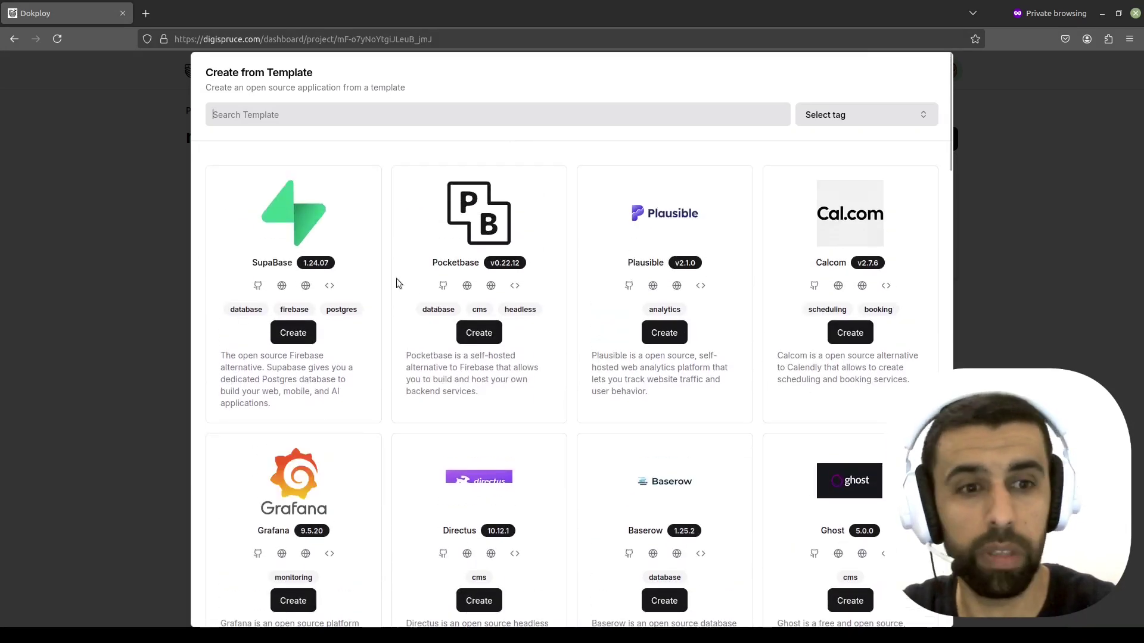
scroll(282, 376, down, 3)
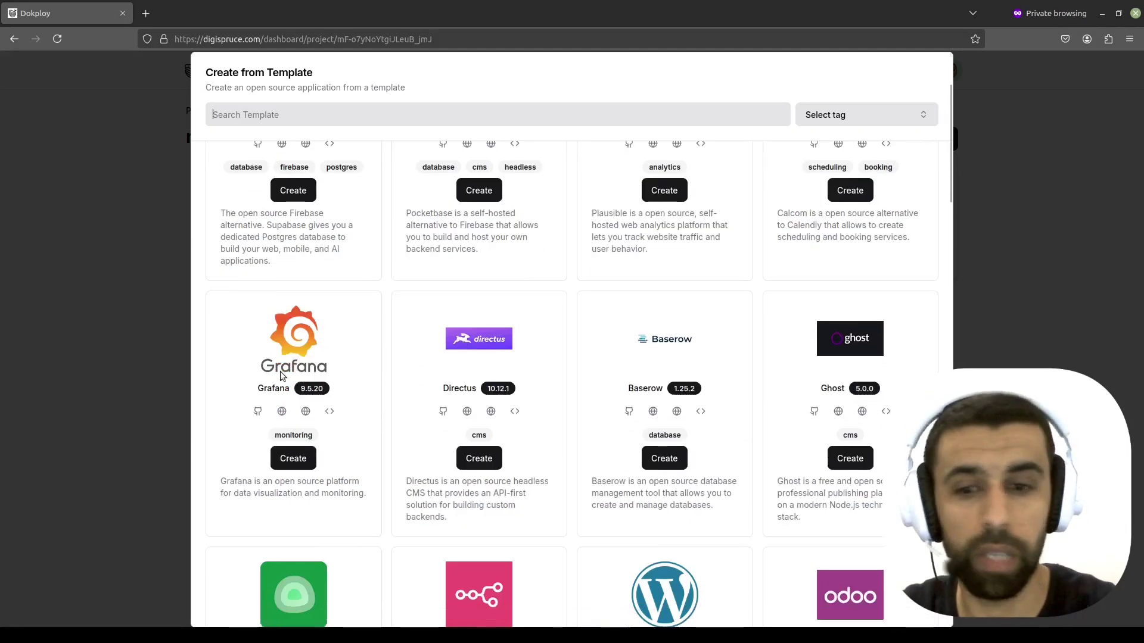
scroll(601, 331, down, 5)
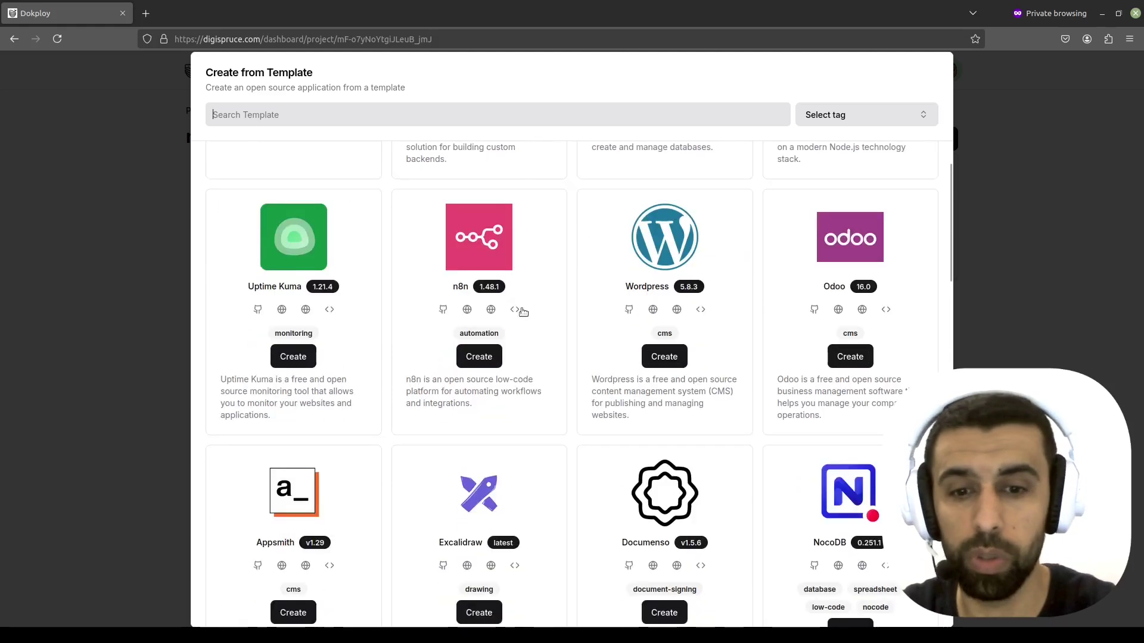
scroll(523, 312, down, 6)
scroll(536, 316, up, 5)
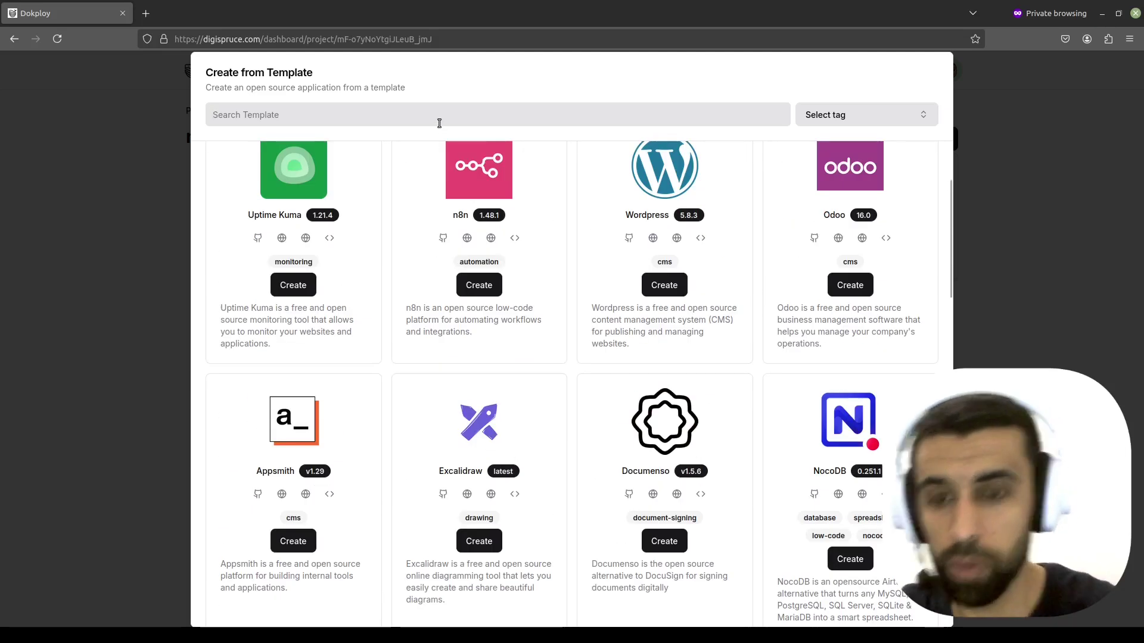
text(n8n)
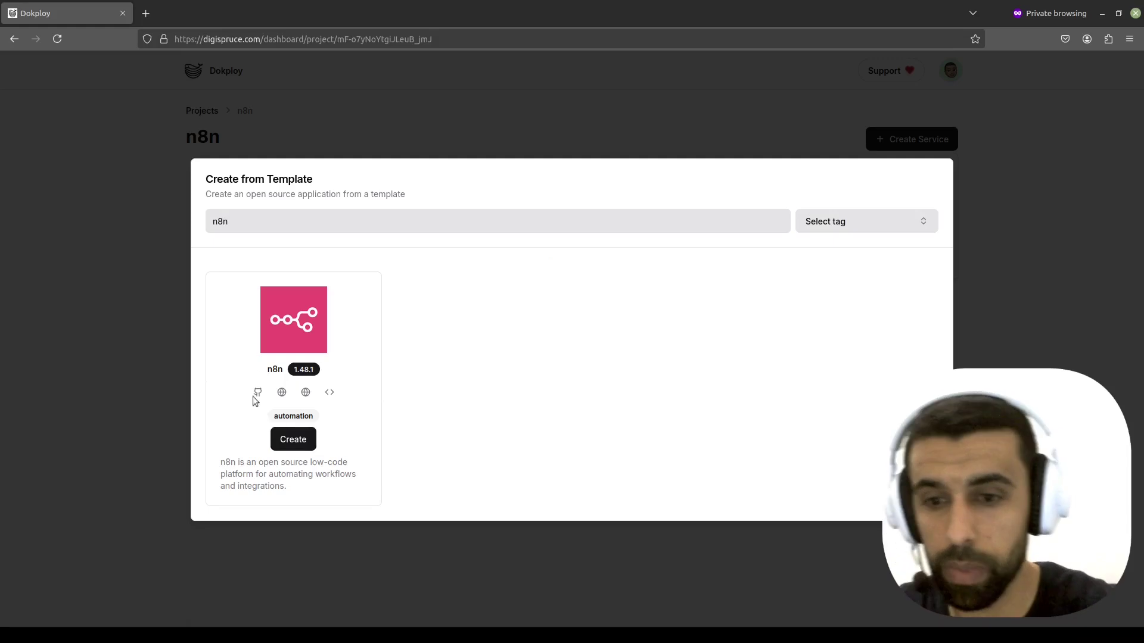
click(294, 441)
click(669, 360)
click(653, 330)
click(679, 393)
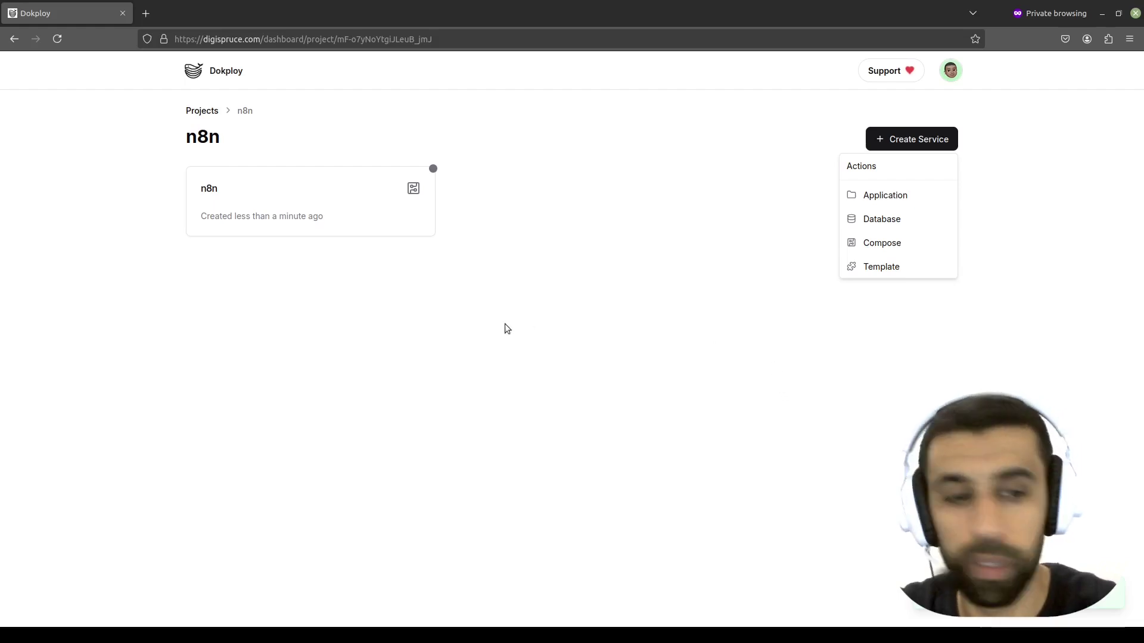
- Open the n8n service and select the 1.48.1 tag on the compose file's image line
click(392, 198)
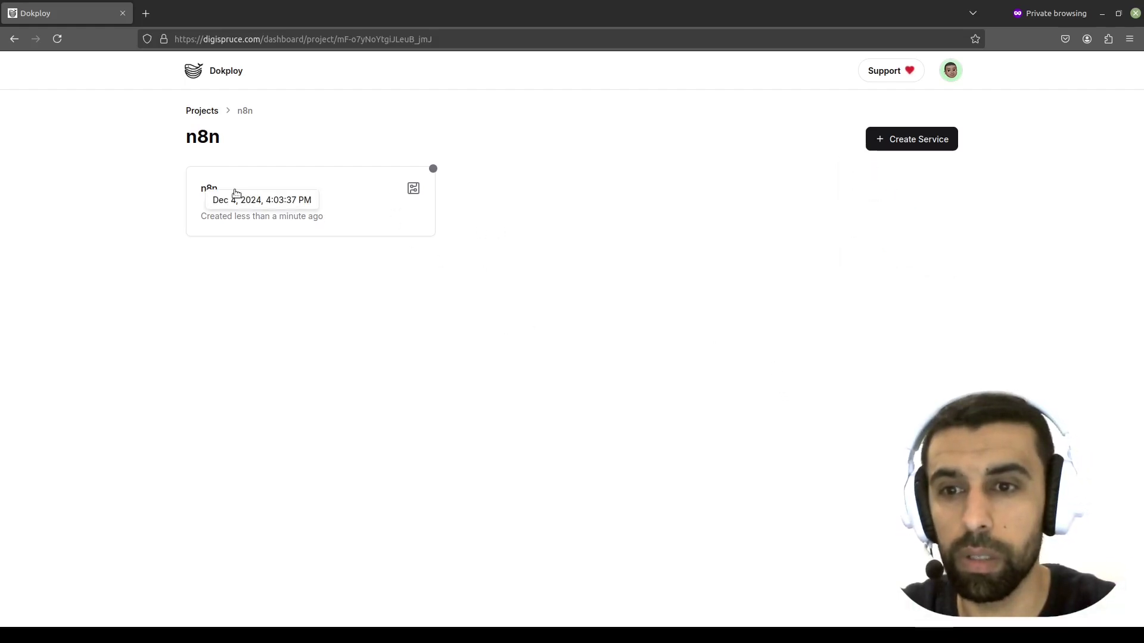
click(211, 196)
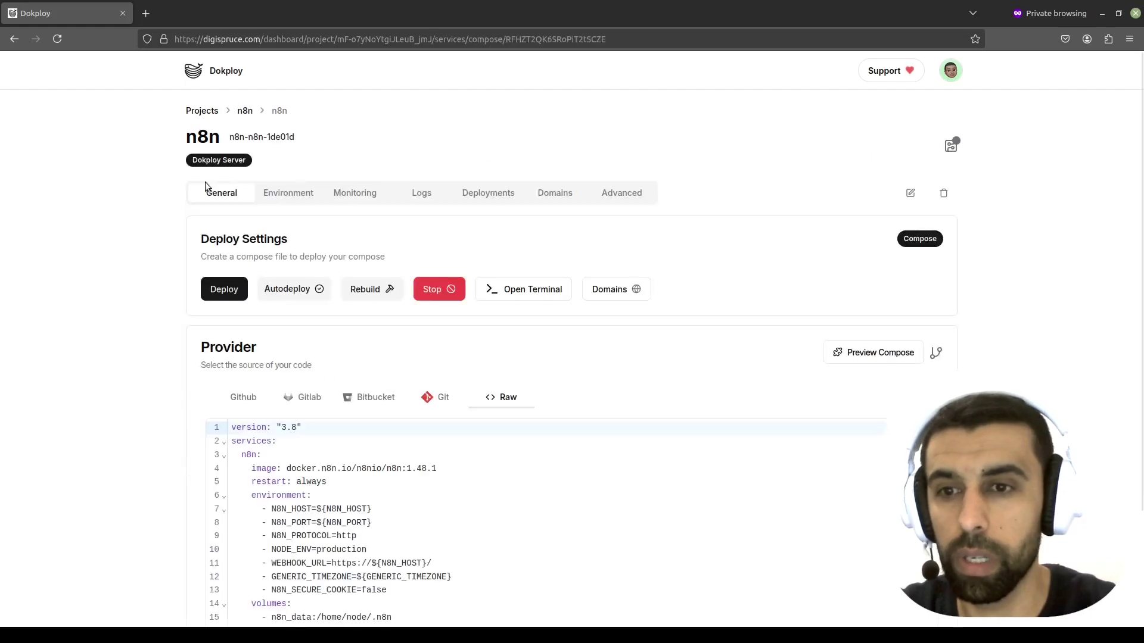
scroll(475, 224, down, 3)
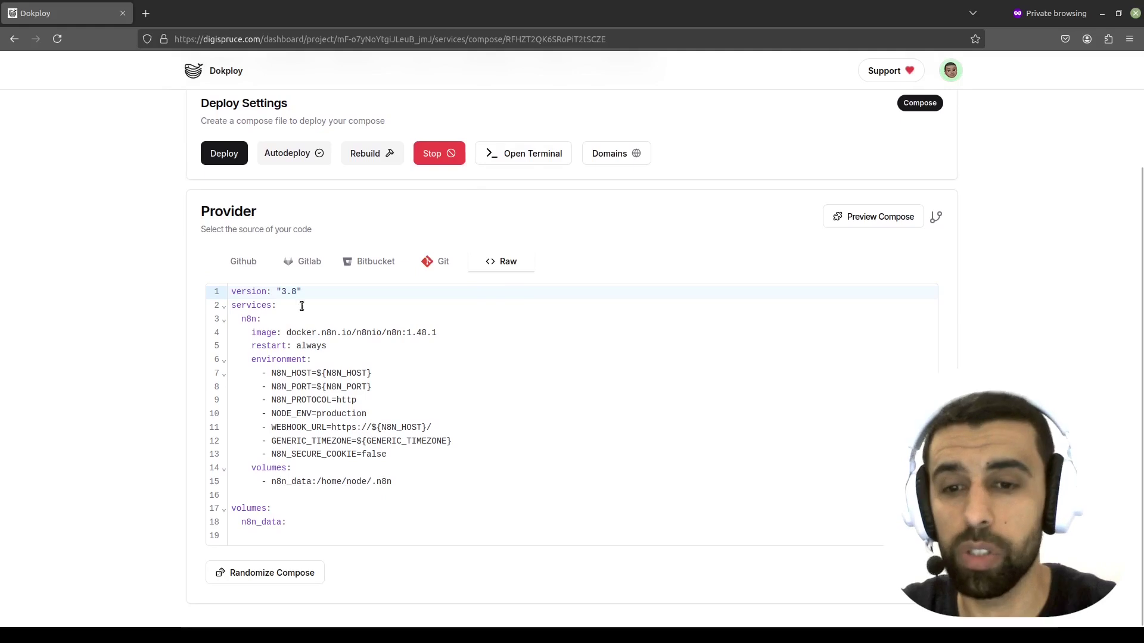
scroll(358, 334, up, 3)
scroll(320, 346, down, 3)
drag(444, 331, 406, 333)
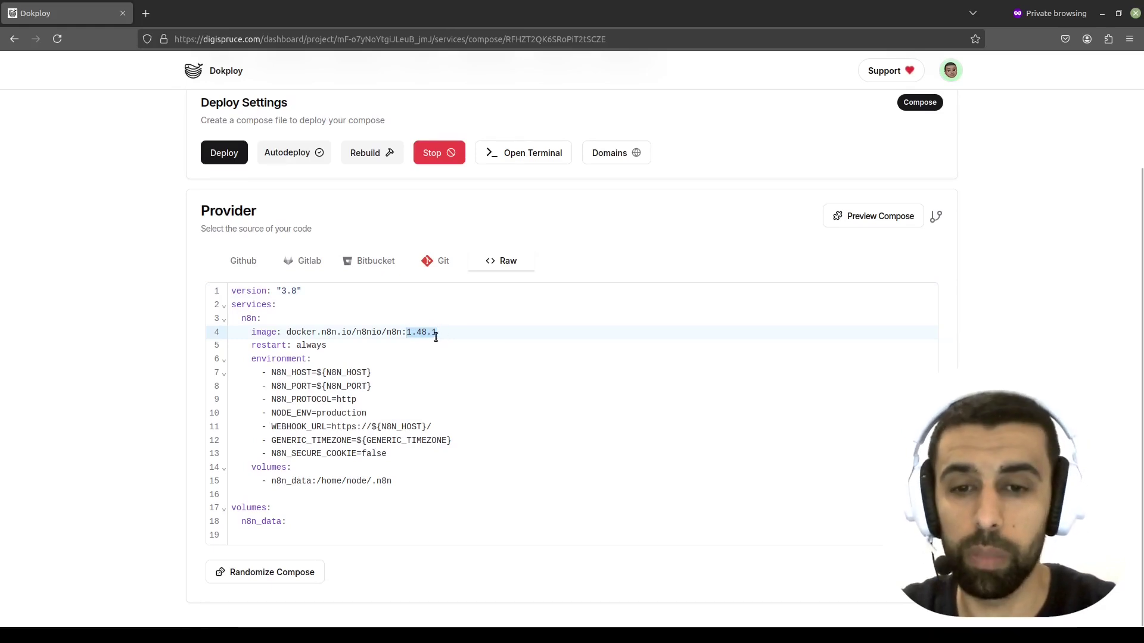
click(145, 14)
- Search 'n8n versions' and copy the current latest release 1.69.2 from the n8n release notes
text(n8n)
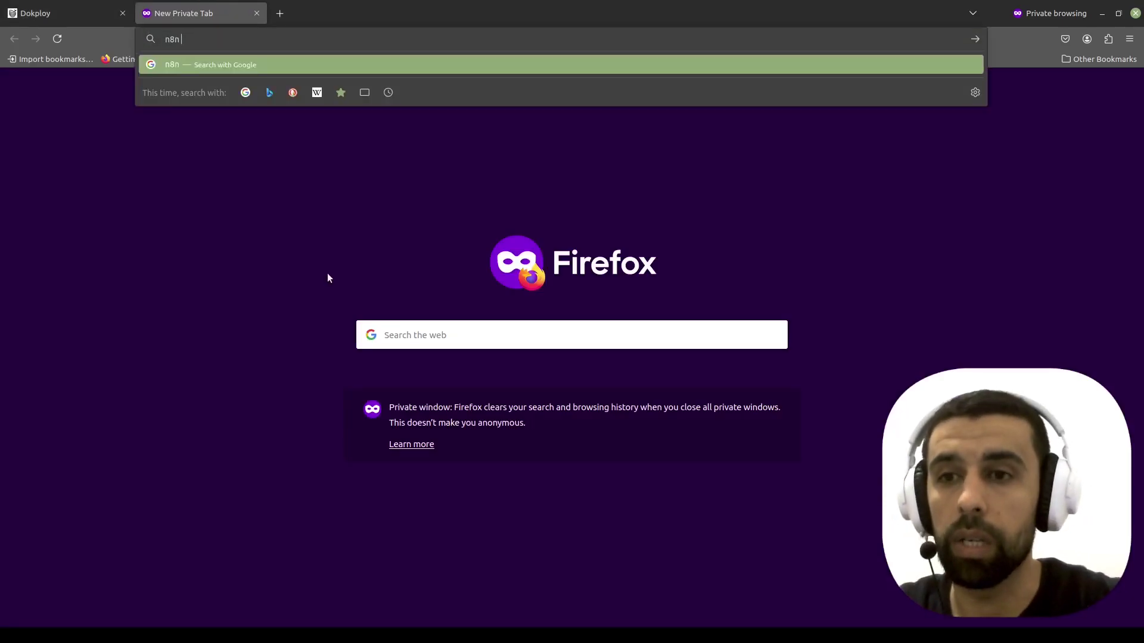
text( versions)
key(Return)
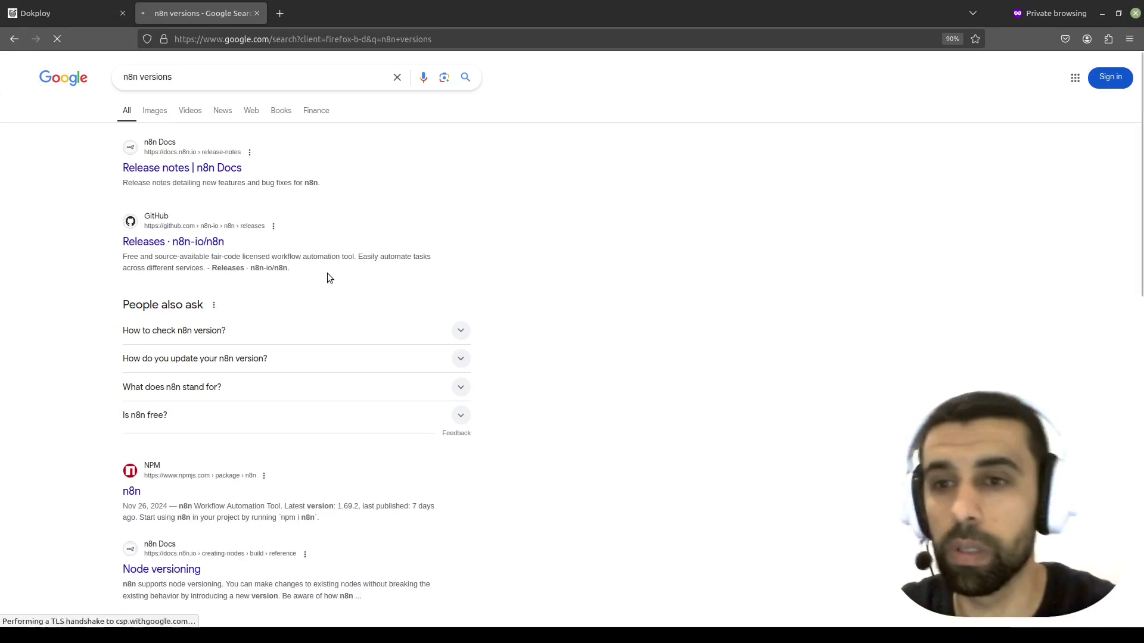
click(184, 173)
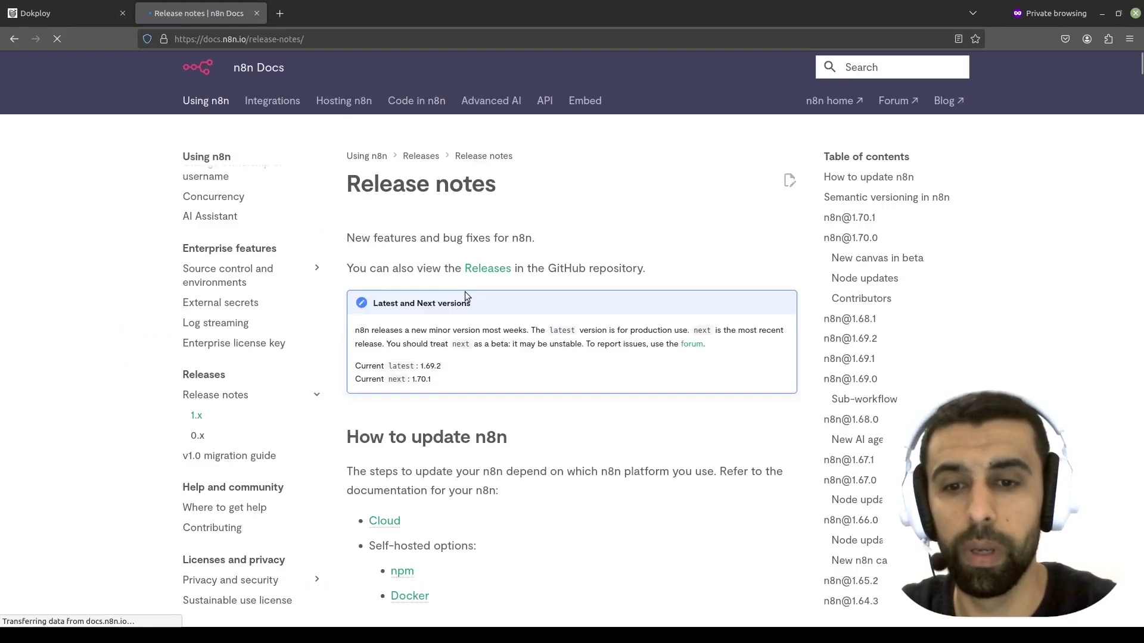
scroll(458, 286, down, 3)
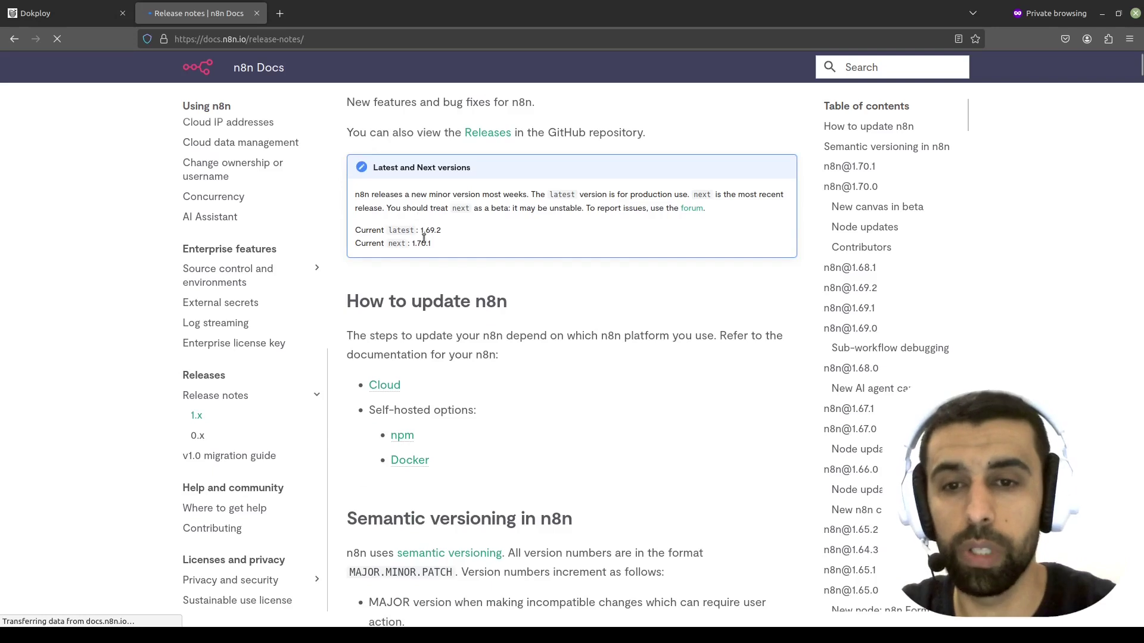
drag(442, 232, 420, 231)
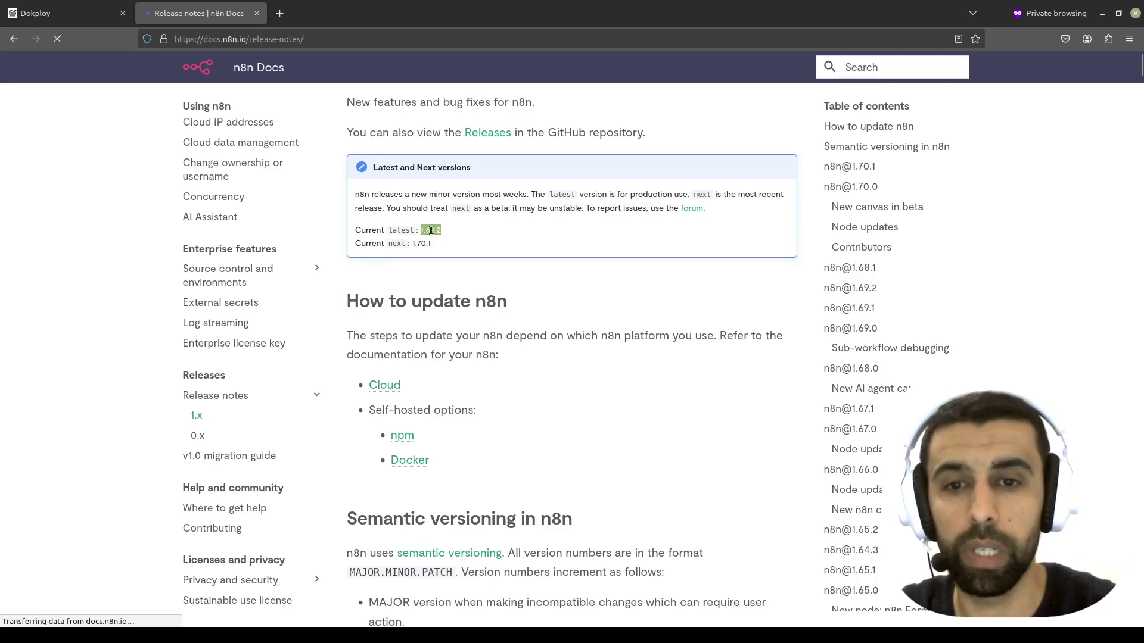
right_click(431, 230)
click(455, 238)
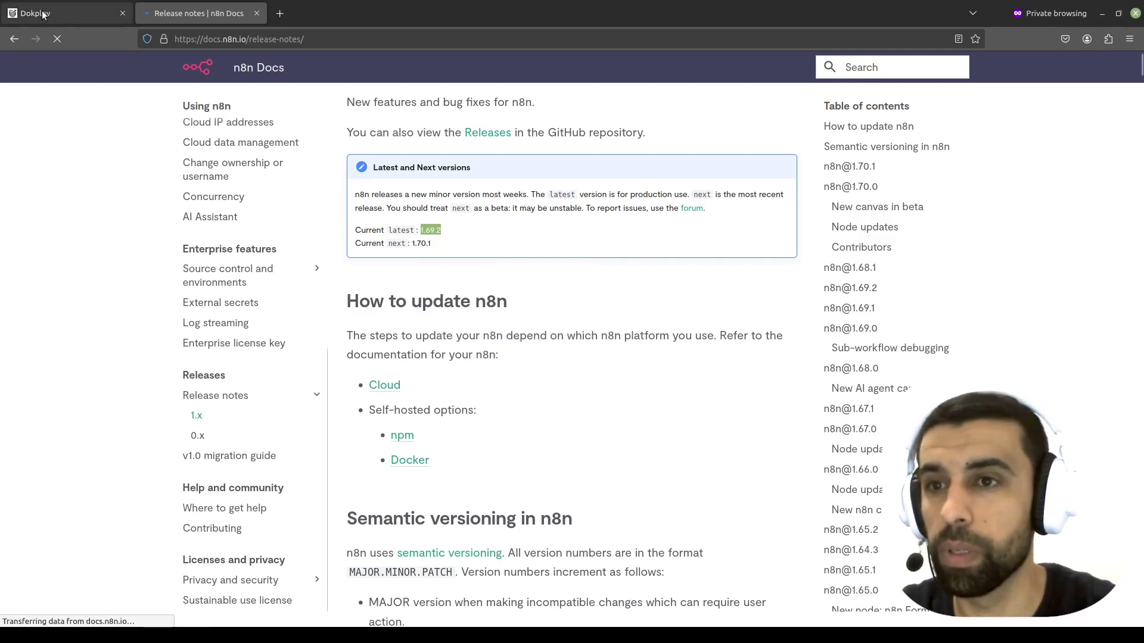
- Paste 1.69.2 over 1.48.1 on the compose file's n8n image line
click(43, 11)
drag(439, 334, 408, 334)
key(ctrl+v)
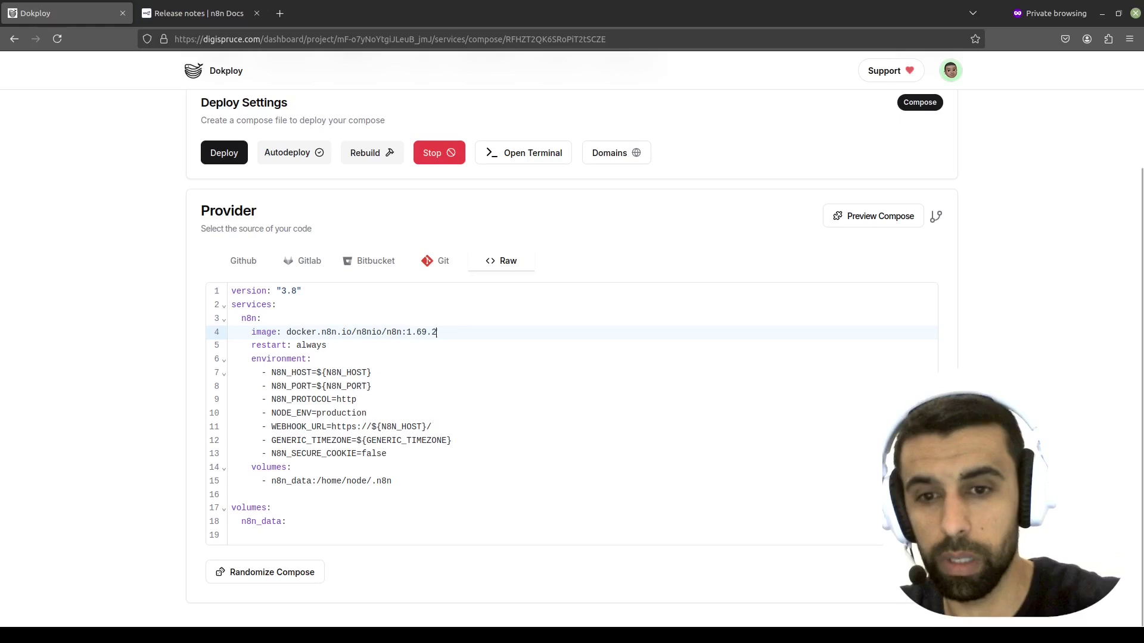
- Change the N8N_HOST environment variable to myn8n.digispruce.com
click(524, 349)
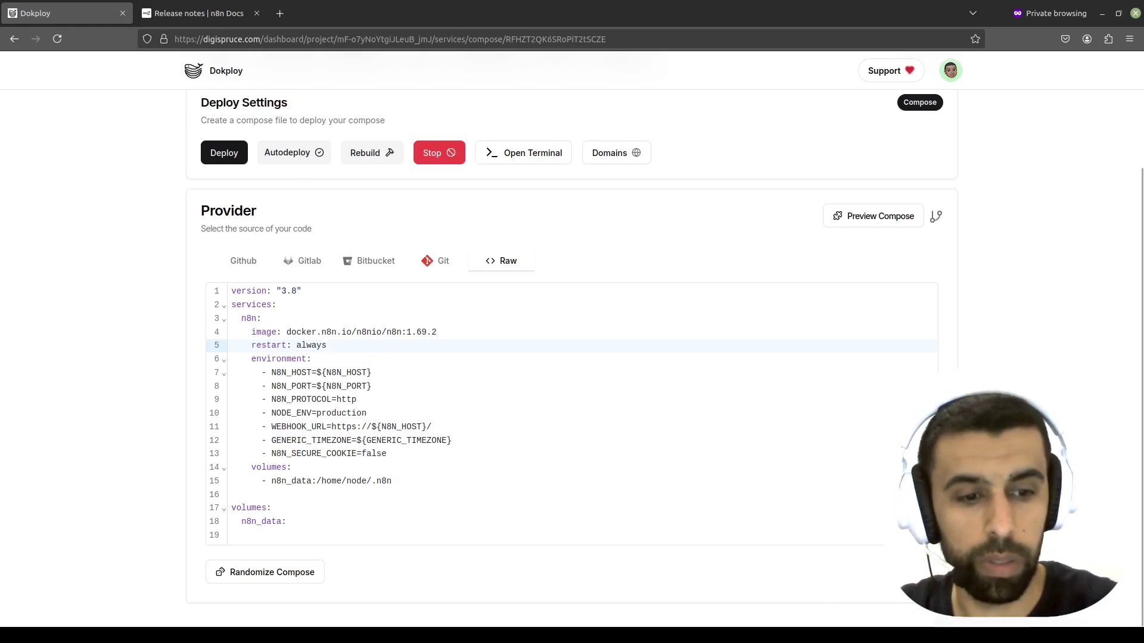
scroll(377, 314, up, 2)
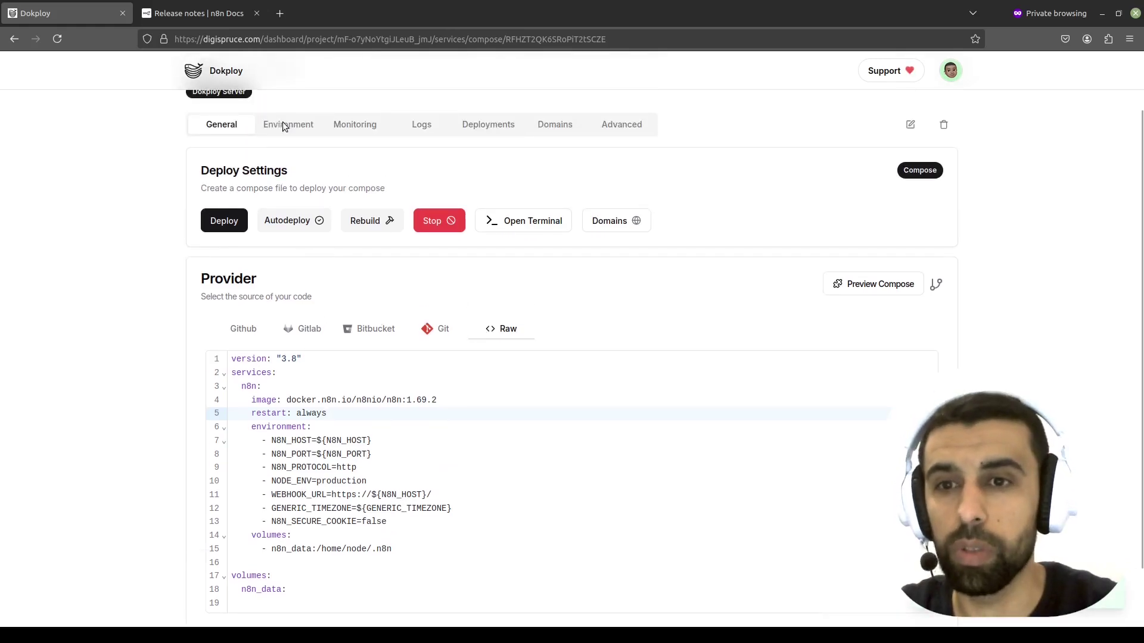
click(283, 125)
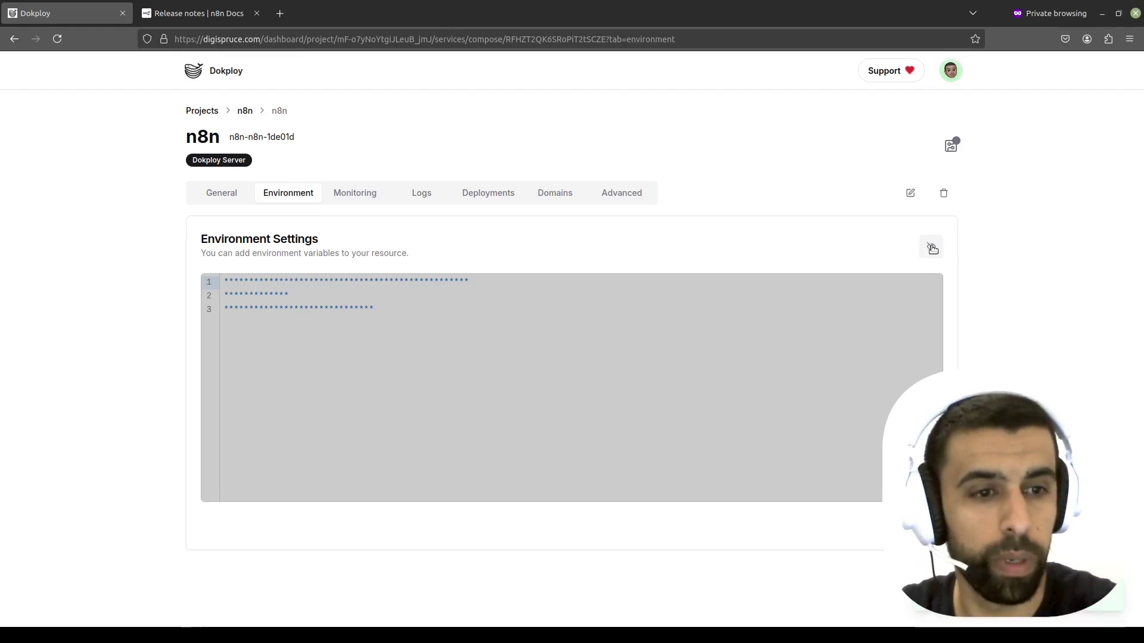
click(931, 249)
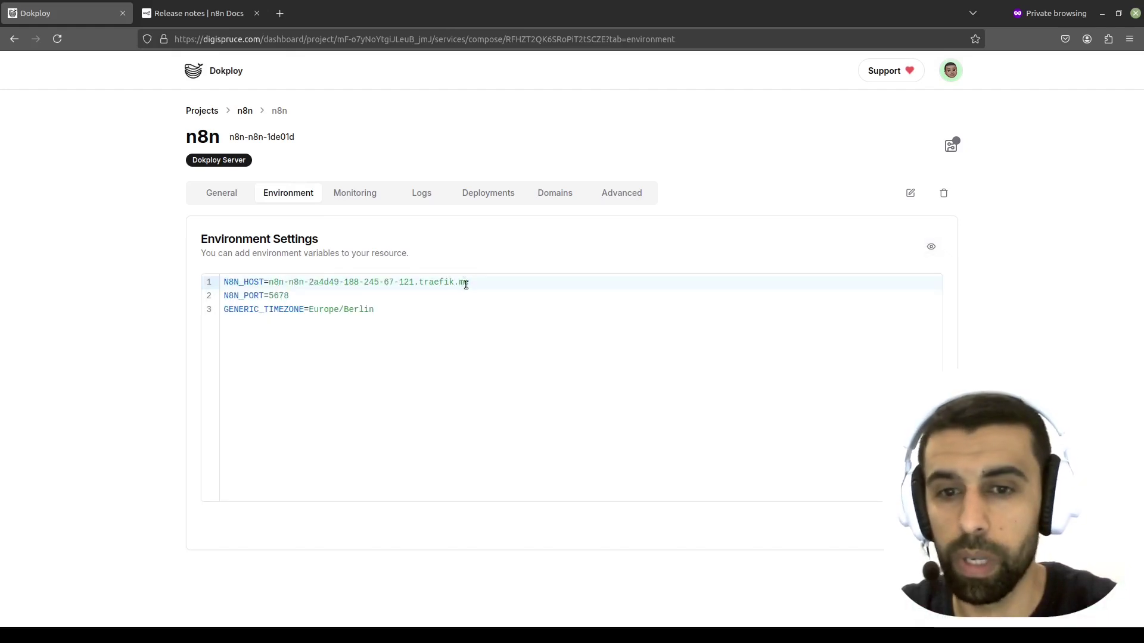
drag(469, 283, 273, 281)
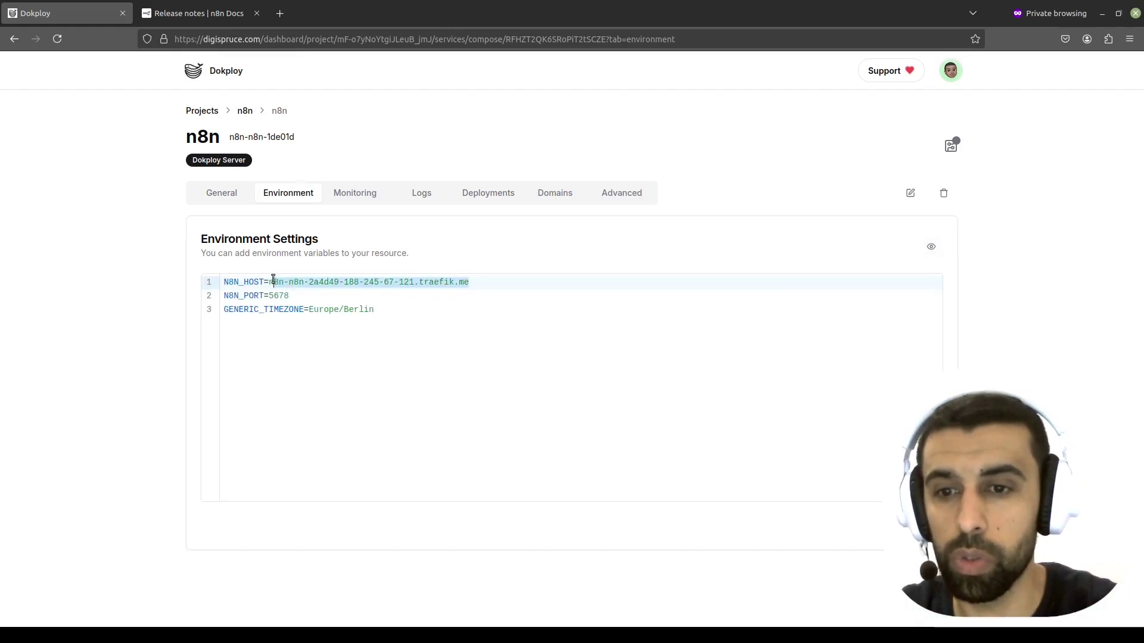
key(BackSpace)
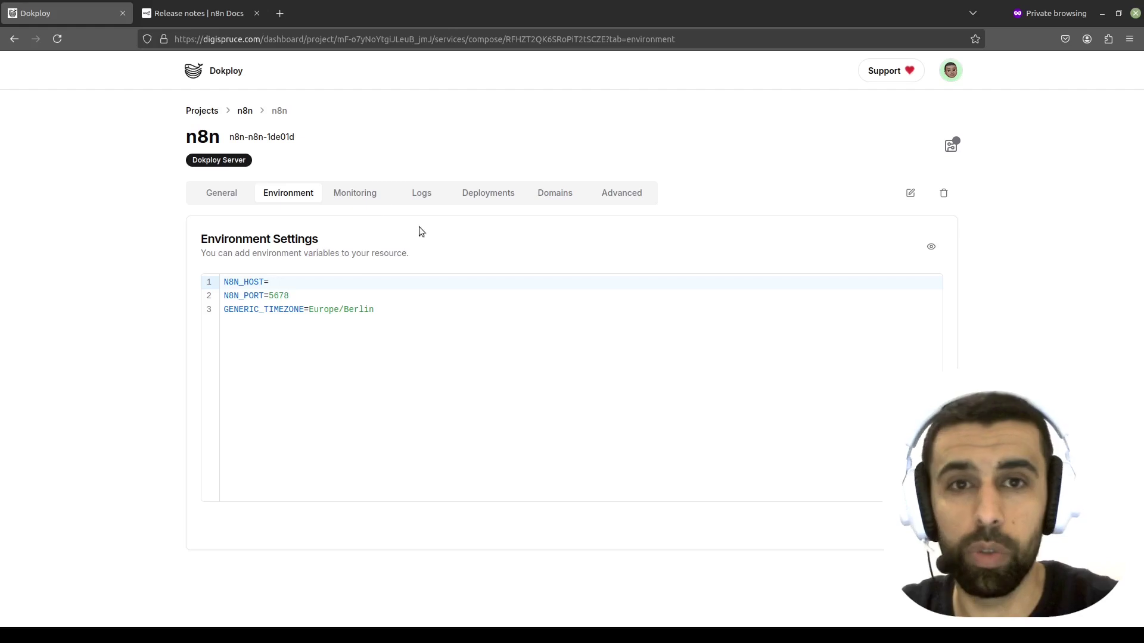
text(myn8n.digispruce.com)
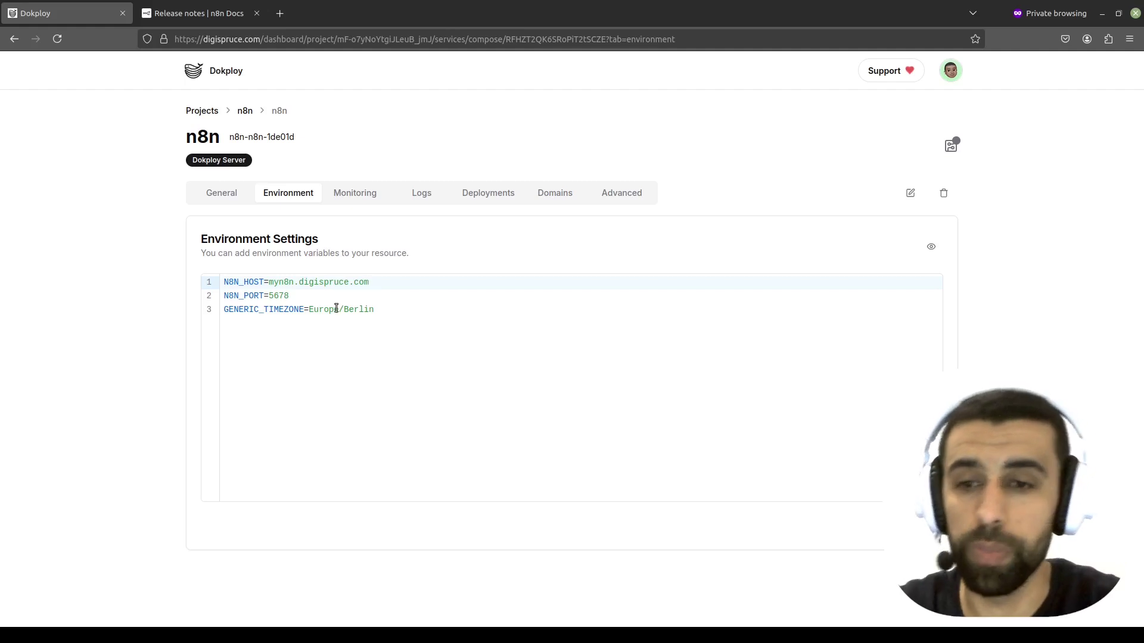
- Review N8N_PORT 5678 and GENERIC_TIMEZONE Europe/Berlin, then return to the General settings
drag(305, 296, 271, 295)
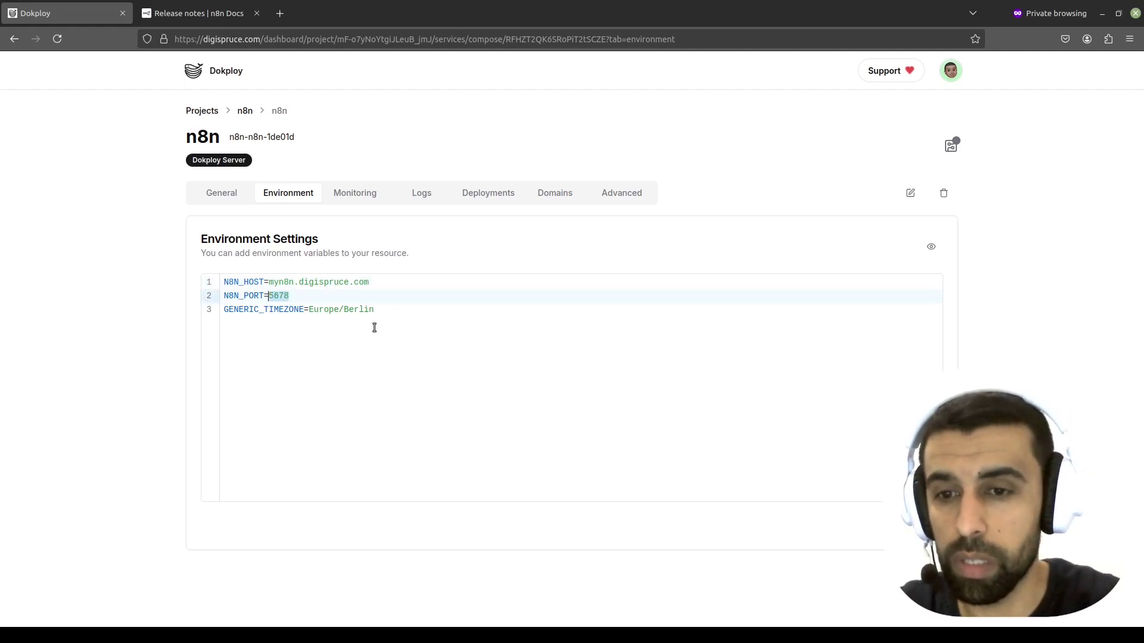
click(382, 315)
drag(382, 314, 311, 314)
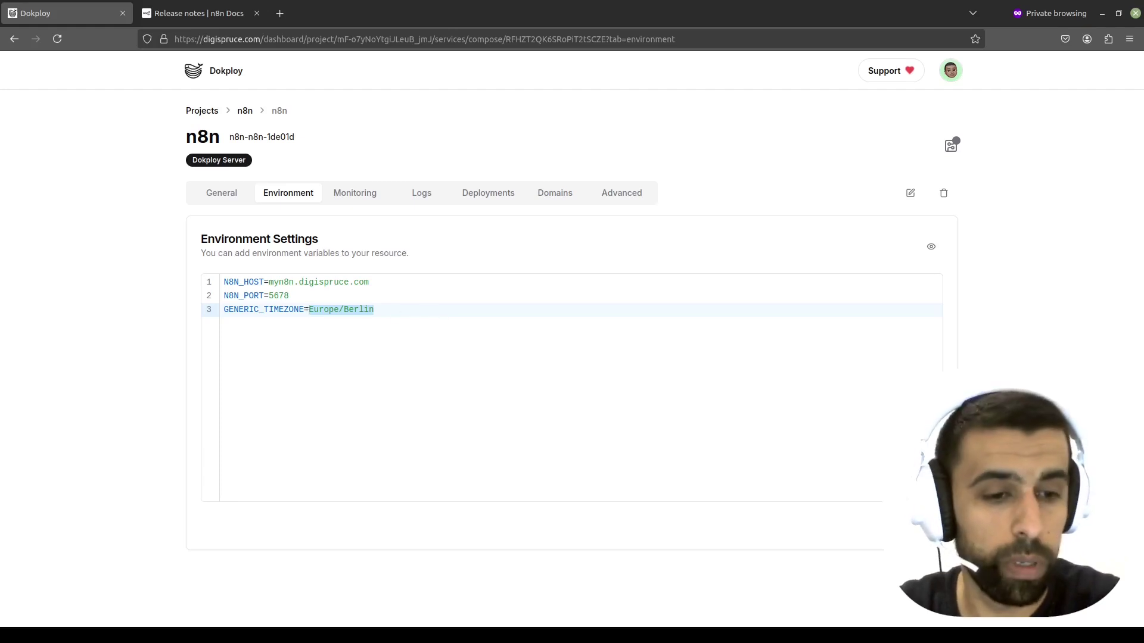
click(219, 199)
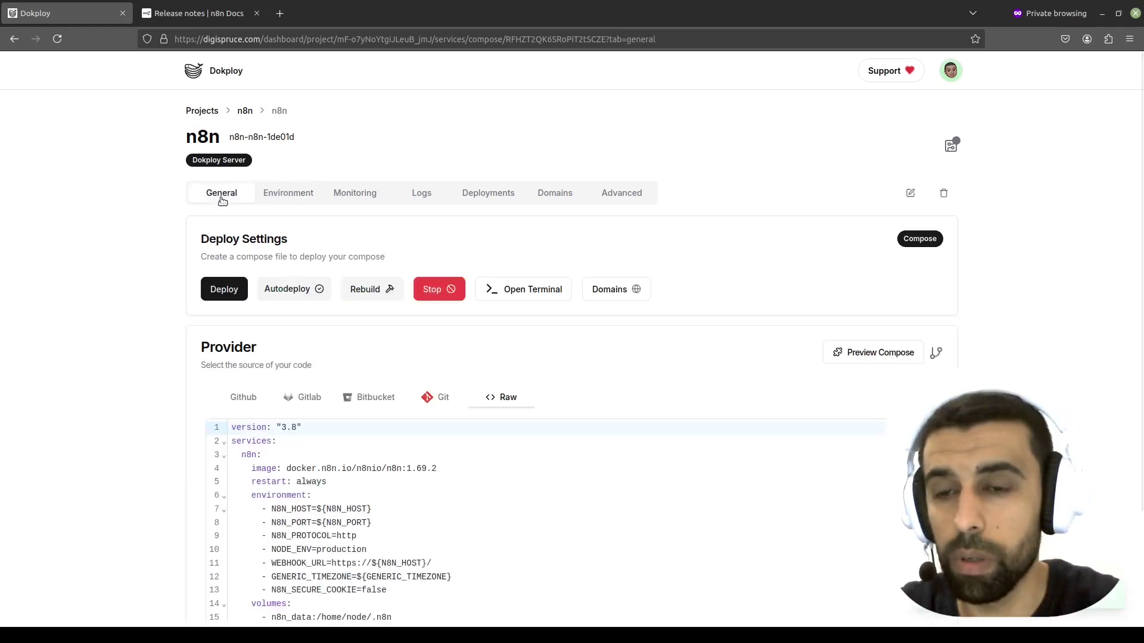
- Start a deploy but cancel it at the confirmation, then show the service's domains
scroll(477, 324, down, 2)
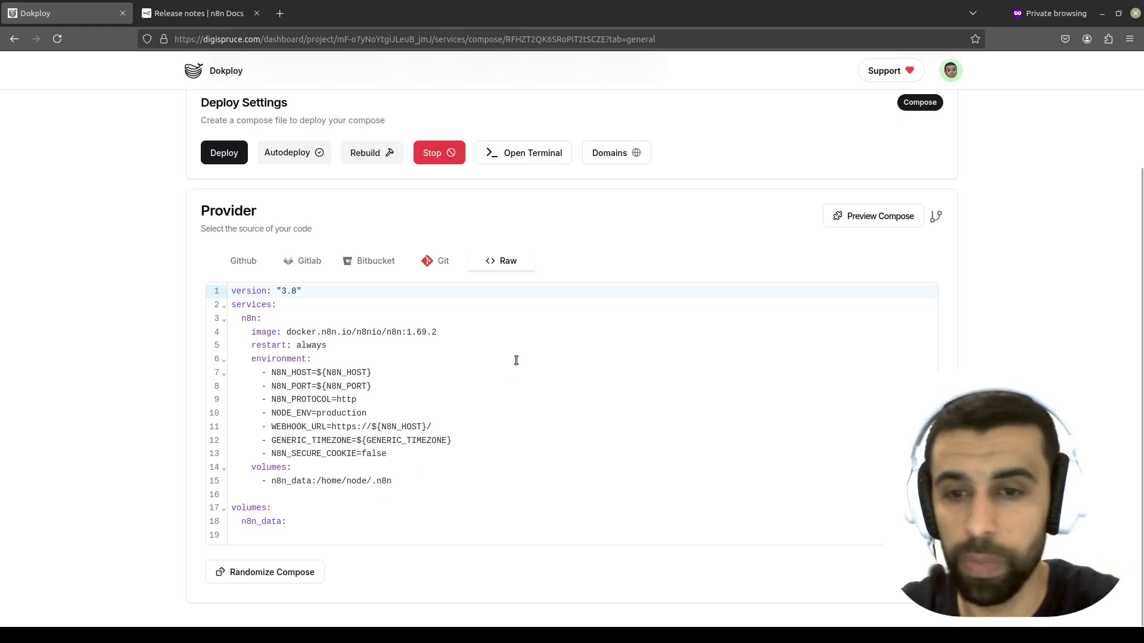
scroll(507, 375, up, 2)
scroll(498, 398, down, 2)
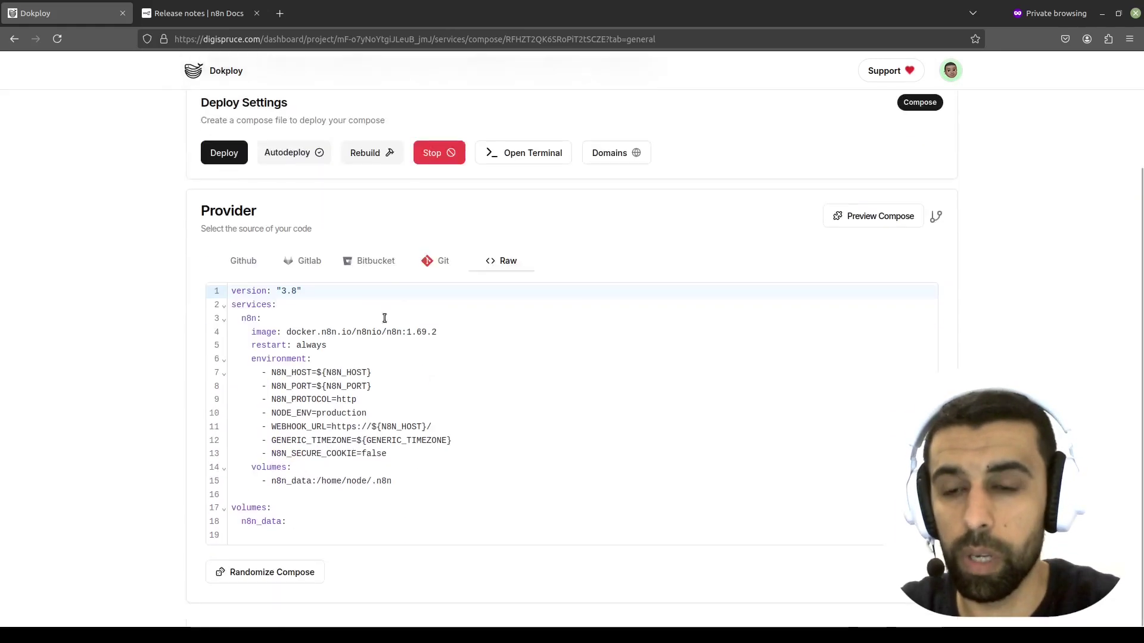
click(224, 154)
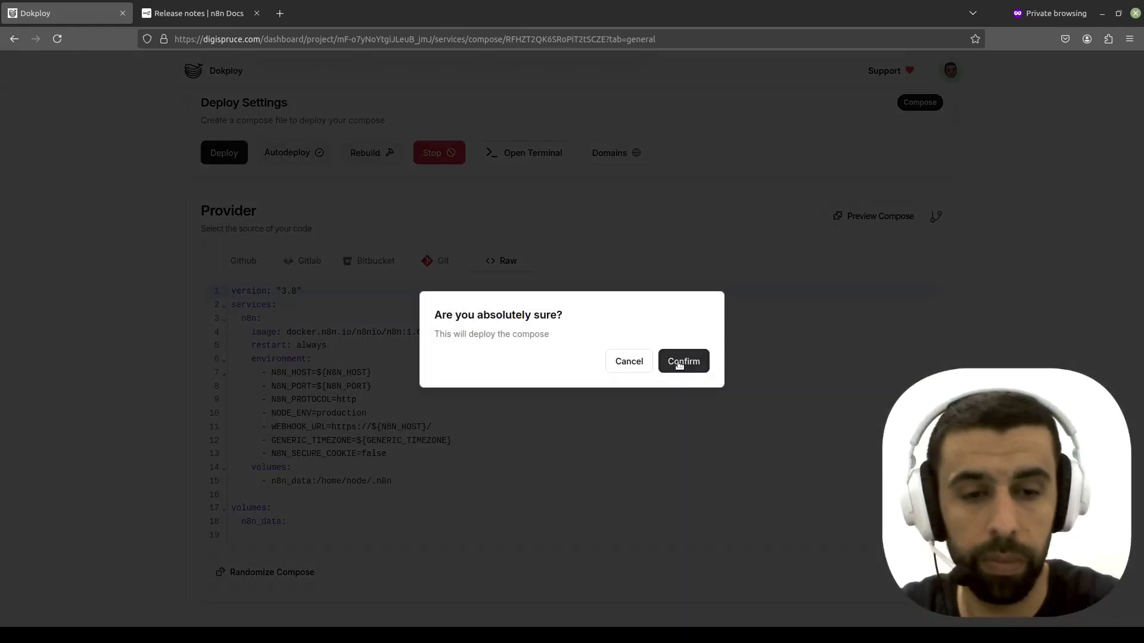
click(629, 363)
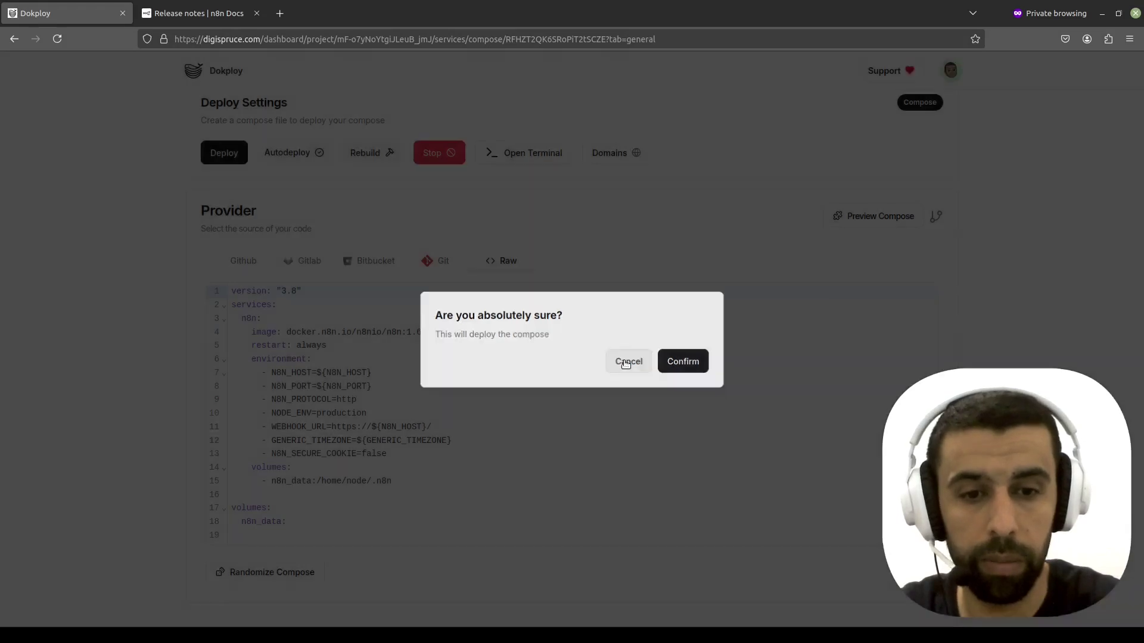
scroll(426, 365, up, 2)
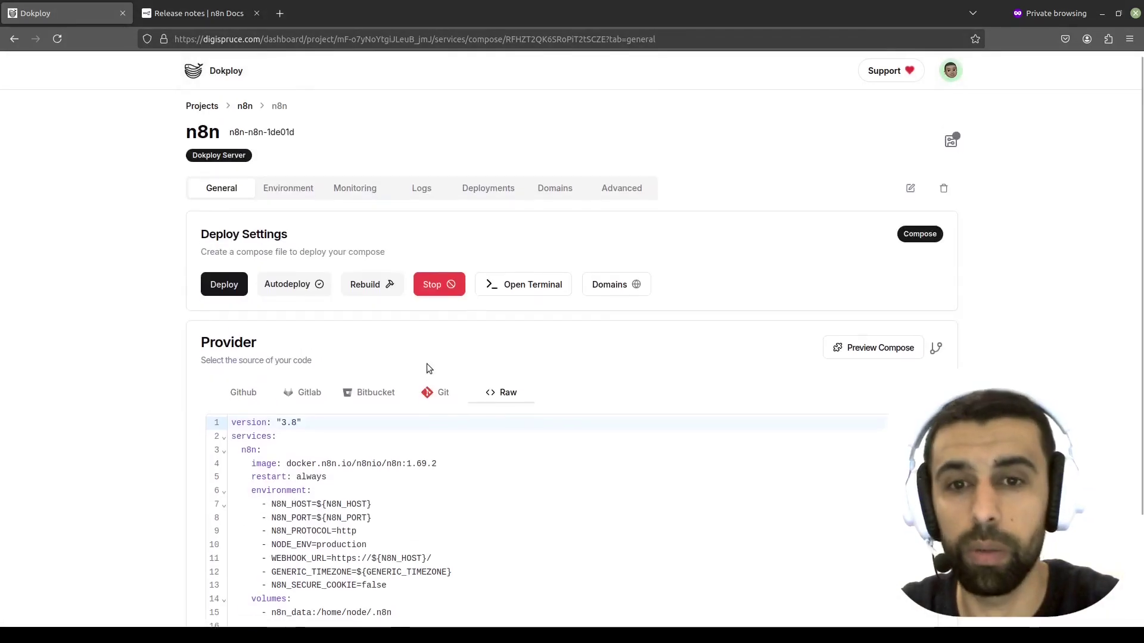
click(540, 197)
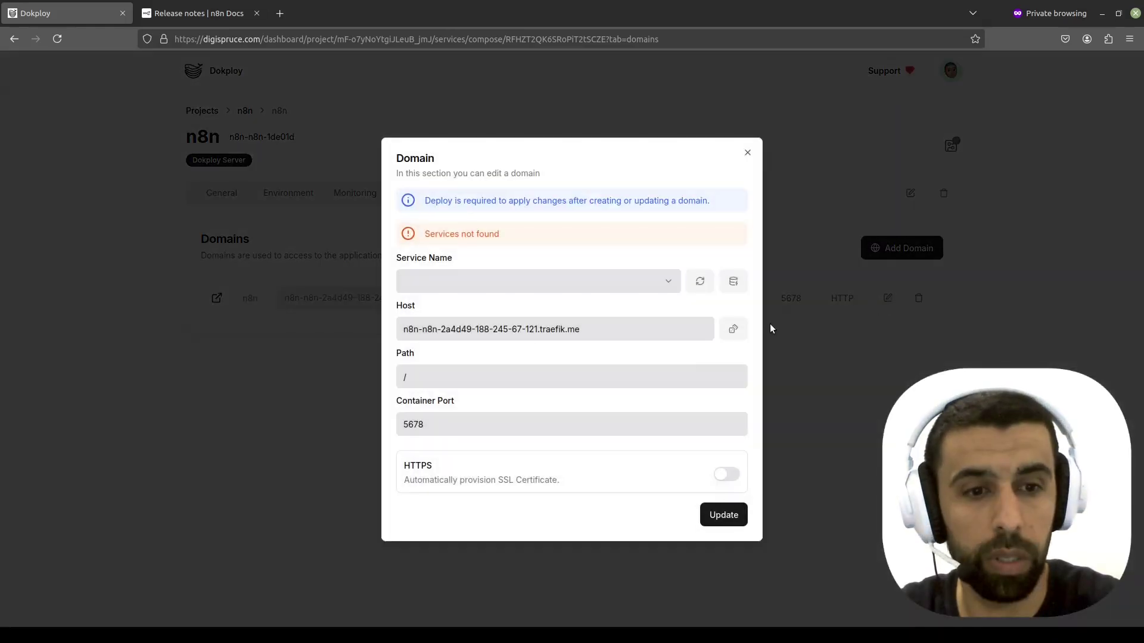
- Point the domain at the n8n service and set its host to myn8n.digispruce.com
click(613, 281)
click(607, 260)
click(700, 281)
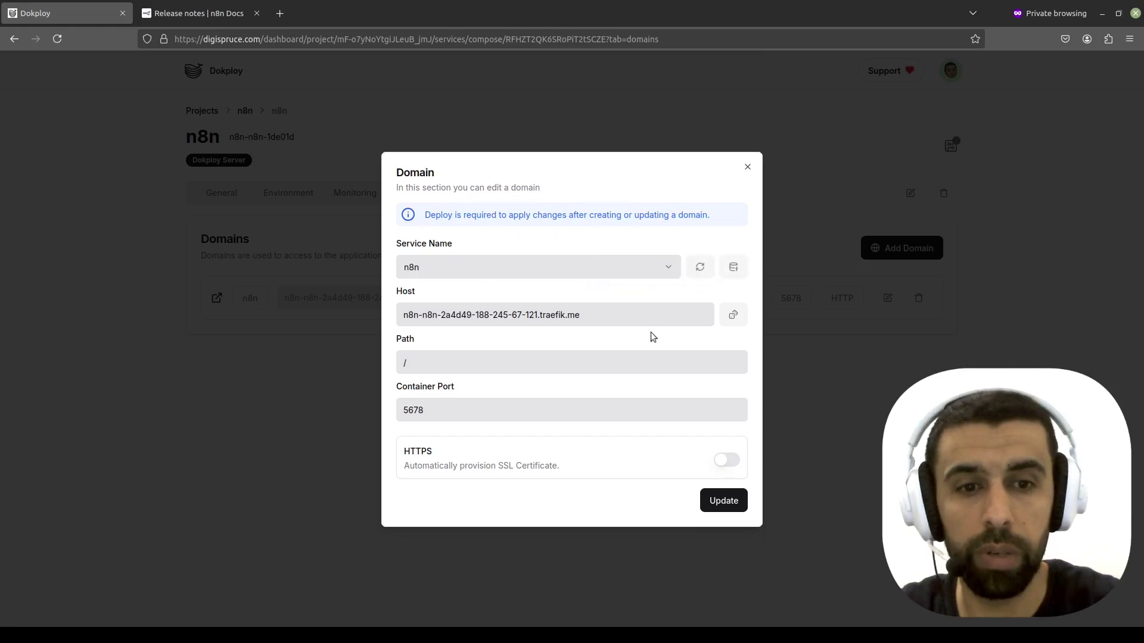
click(572, 277)
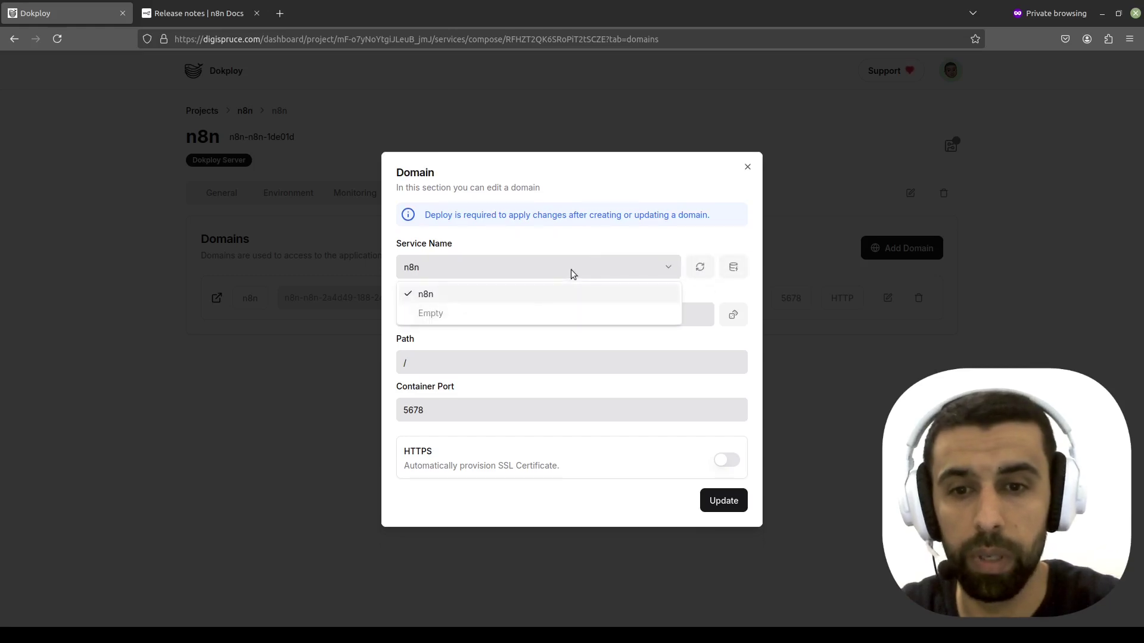
click(434, 297)
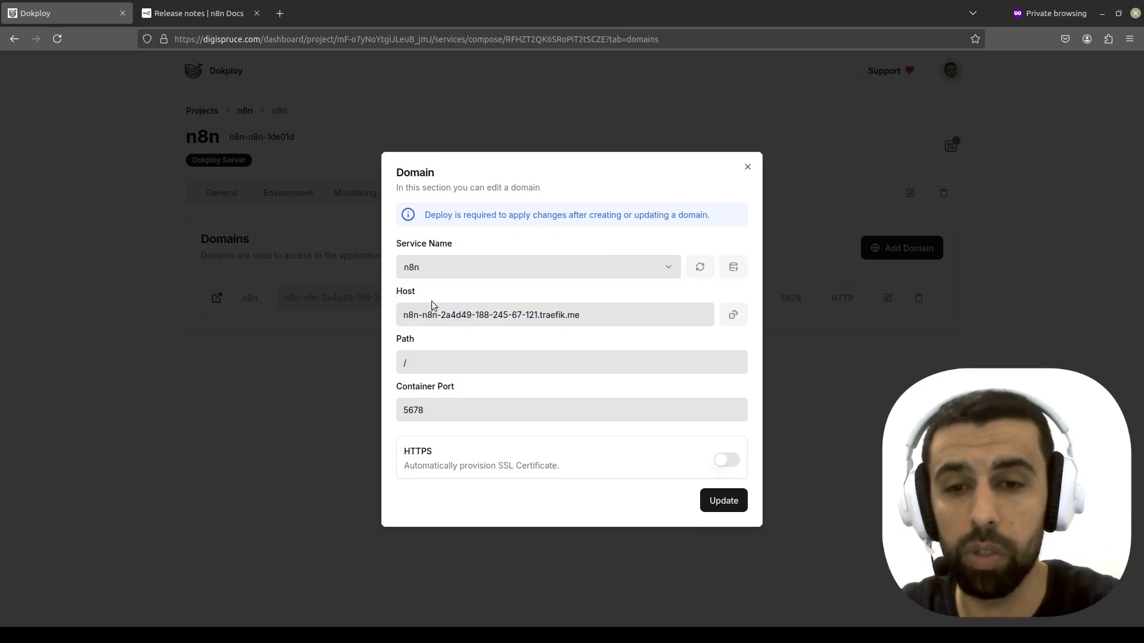
triple_click(627, 315)
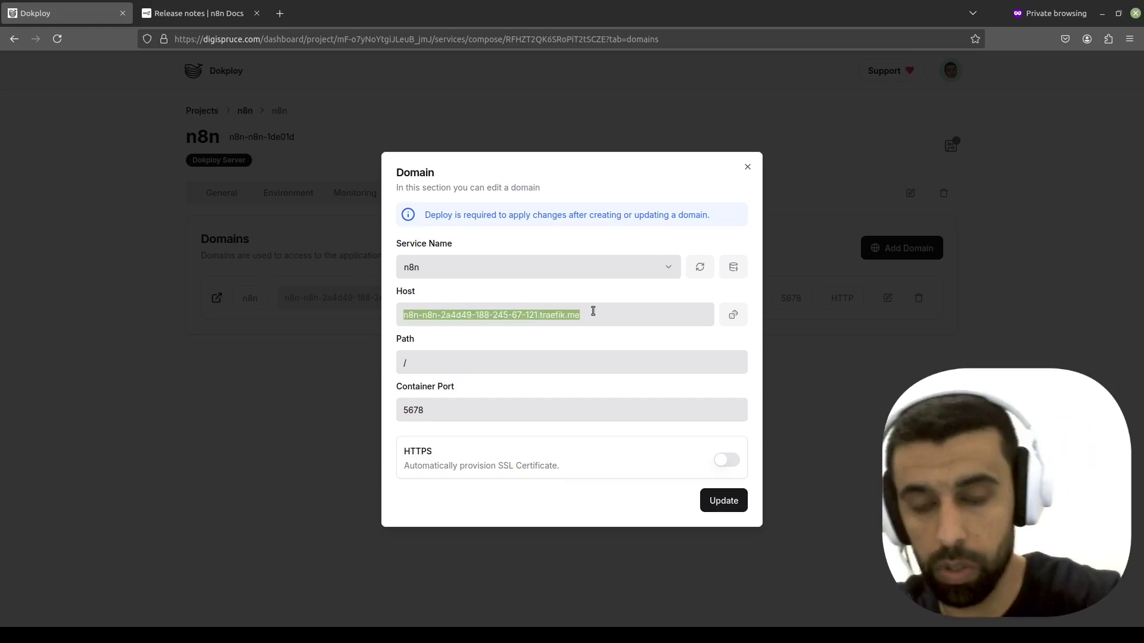
text(myn8n.digispruce.com)
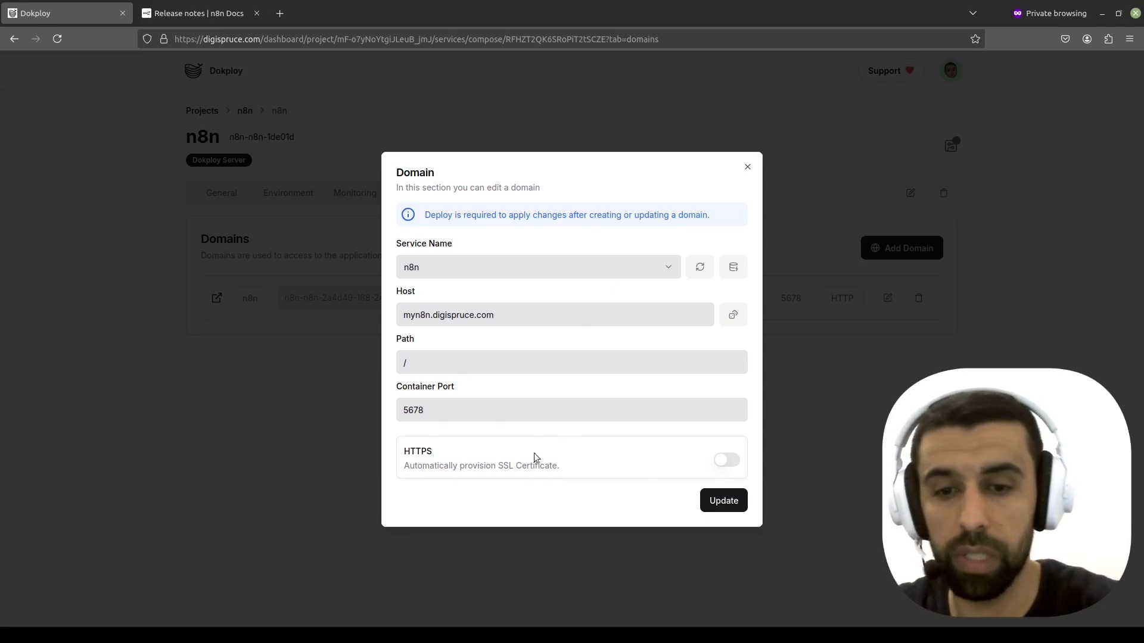
- Enable HTTPS with certificate set to None and save the domain on port 5678
click(727, 461)
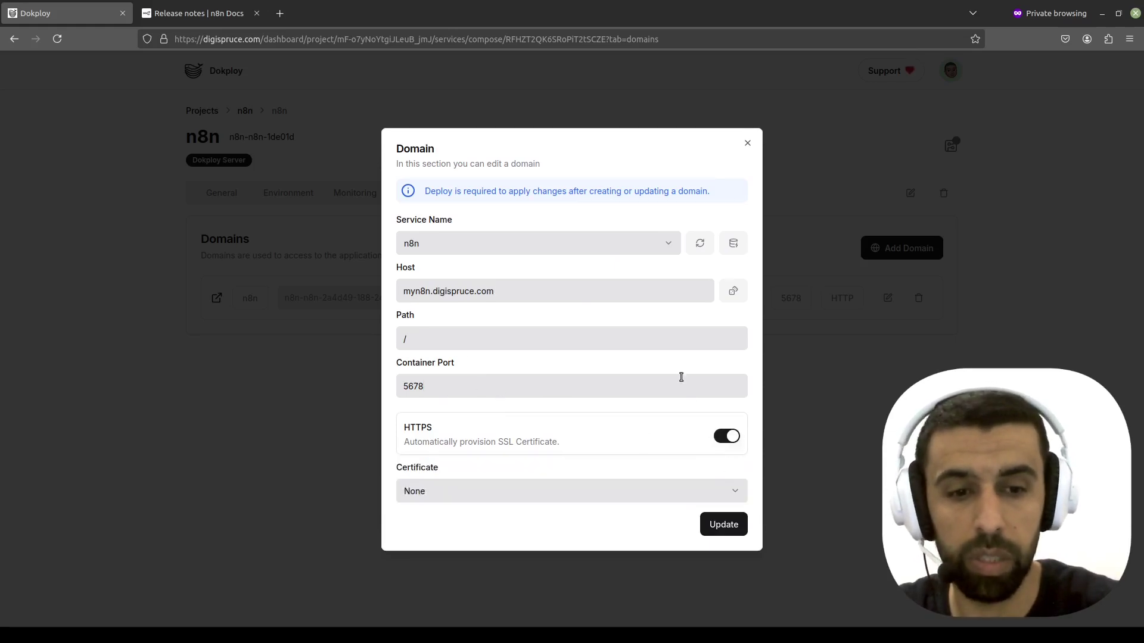
click(622, 493)
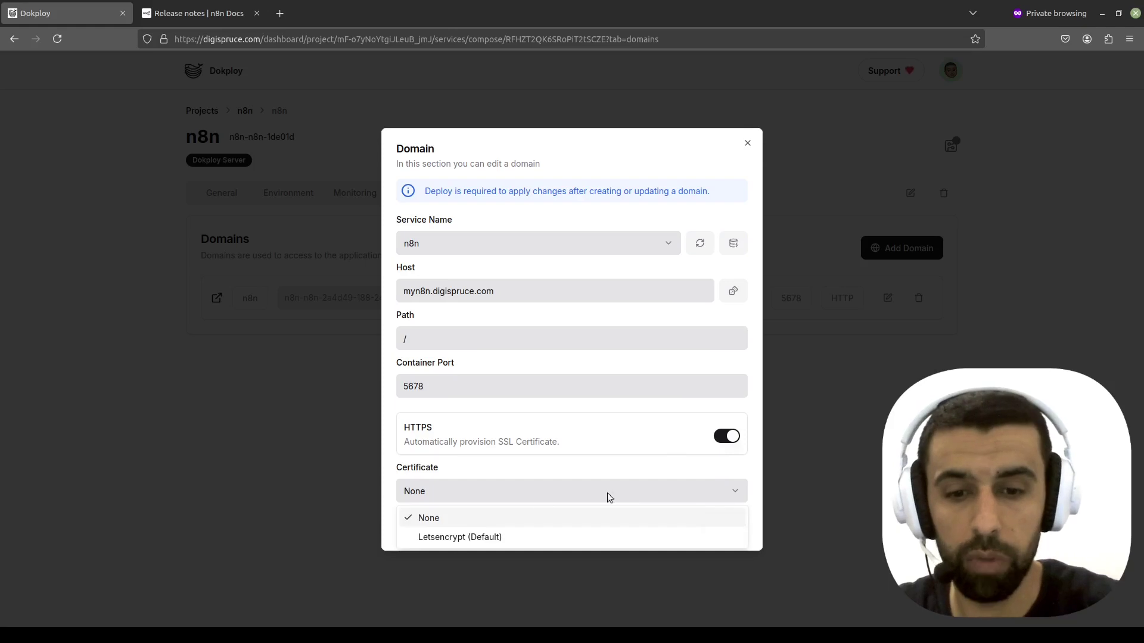
click(429, 523)
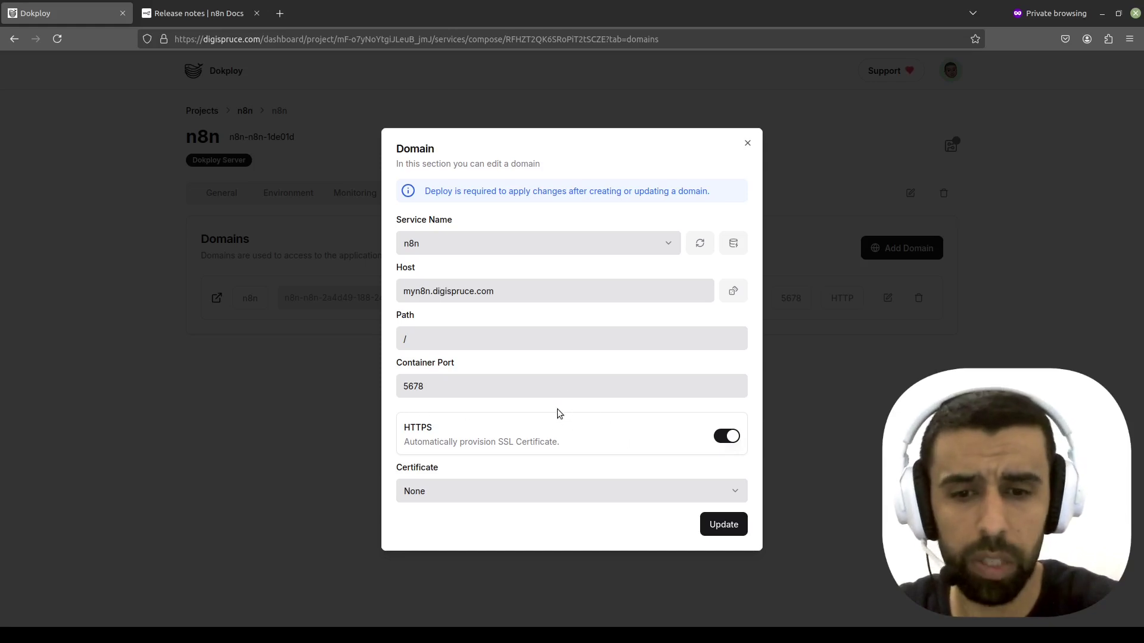
click(726, 524)
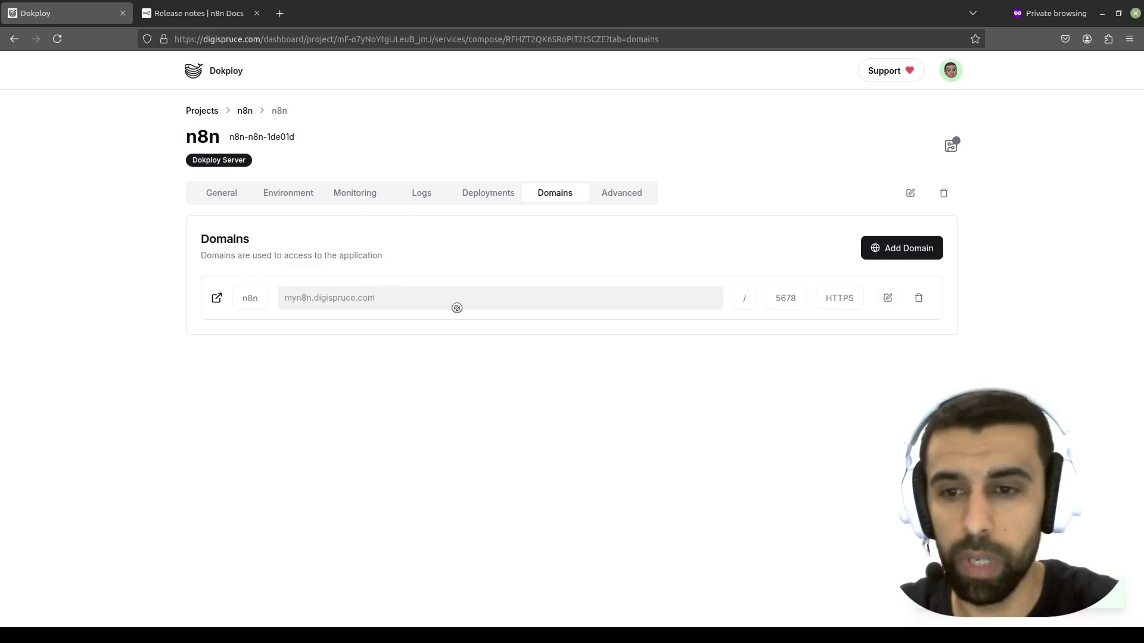
- Reveal the environment variables to verify N8N_HOST uses the myn8n subdomain
click(230, 197)
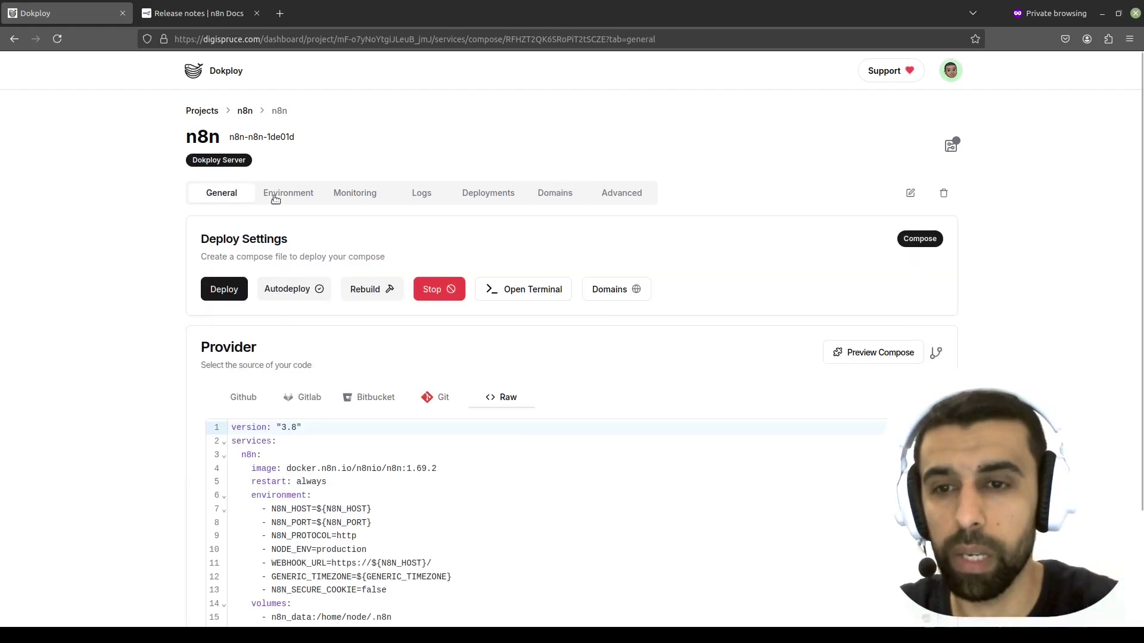
click(275, 196)
click(931, 246)
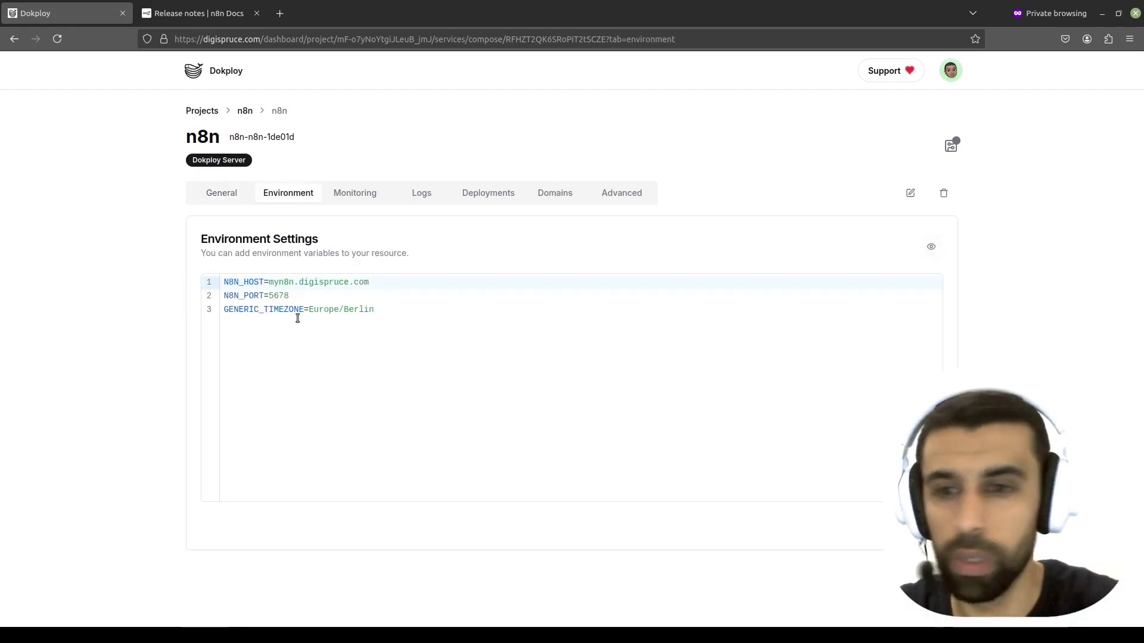
drag(293, 284, 276, 284)
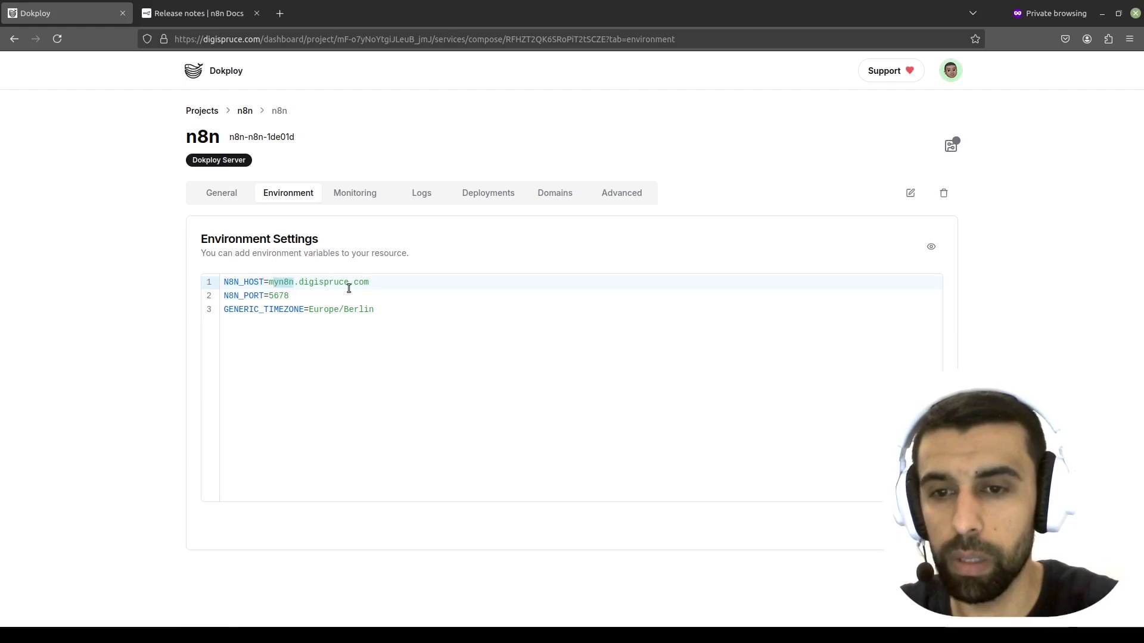
click(217, 193)
- Deploy the n8n compose and confirm the prompt
scroll(519, 326, down, 2)
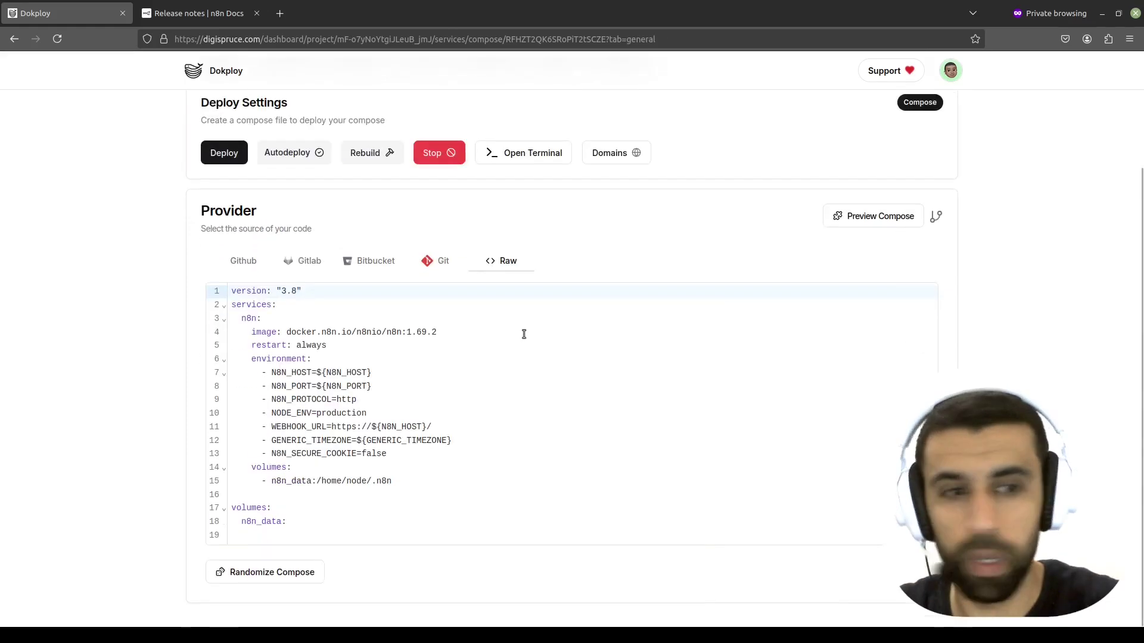
scroll(523, 333, up, 2)
scroll(523, 333, down, 2)
scroll(523, 334, up, 2)
click(225, 289)
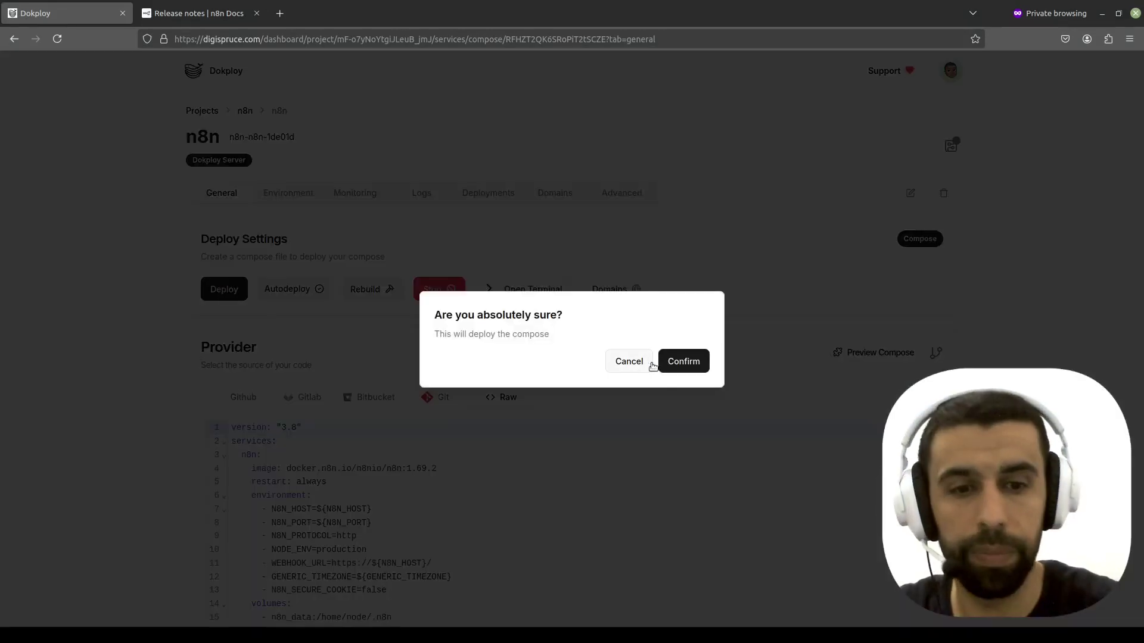
click(682, 362)
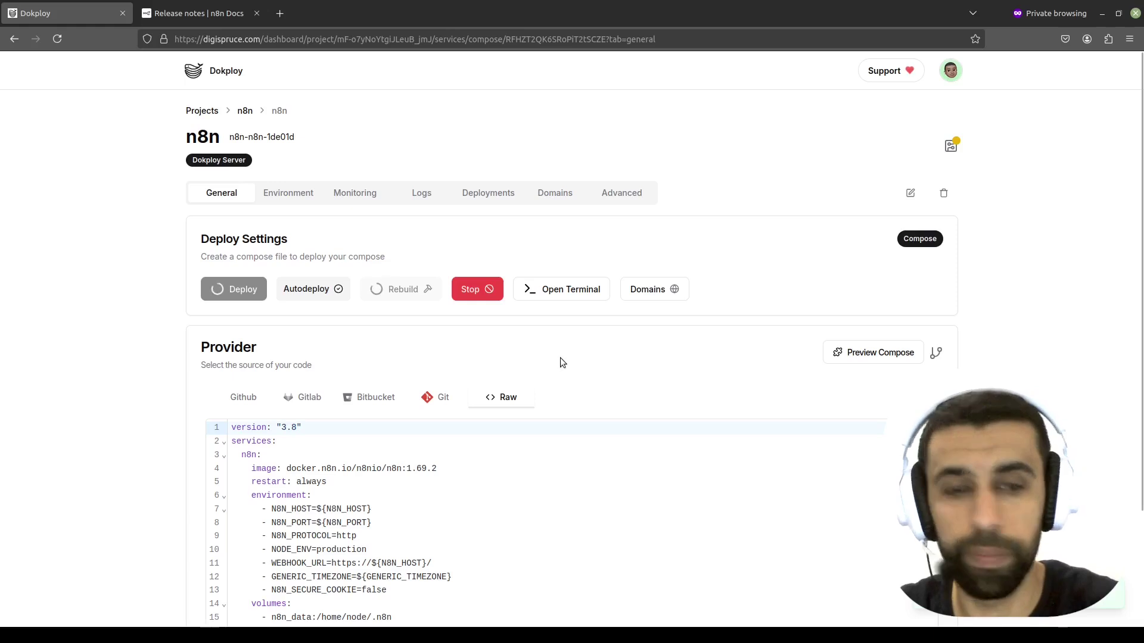
scroll(606, 312, down, 1)
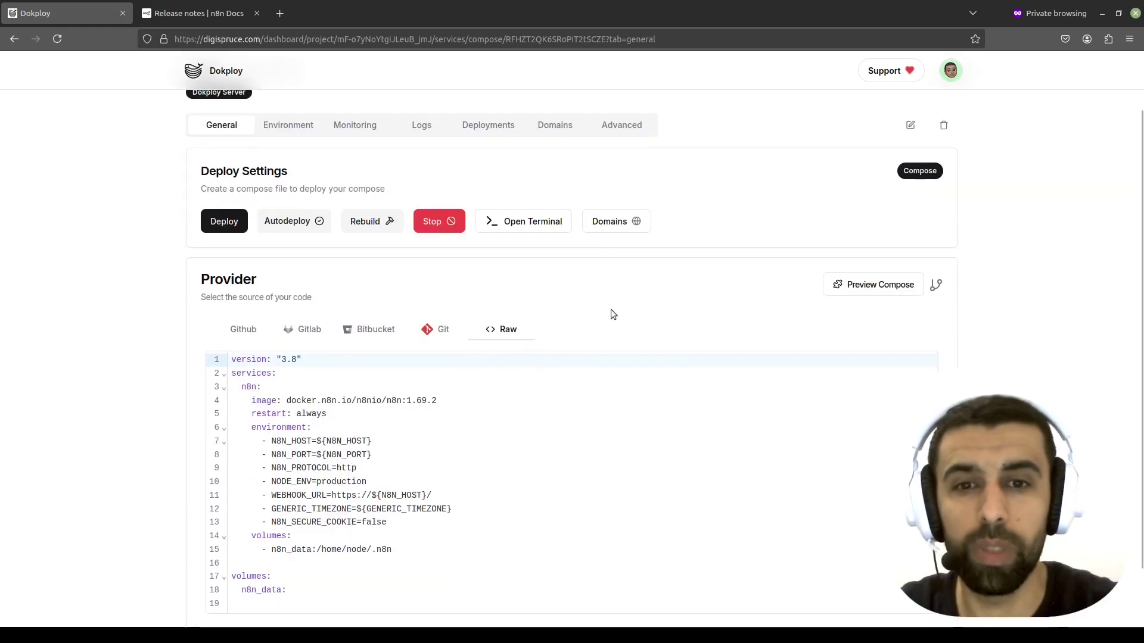
scroll(581, 309, up, 1)
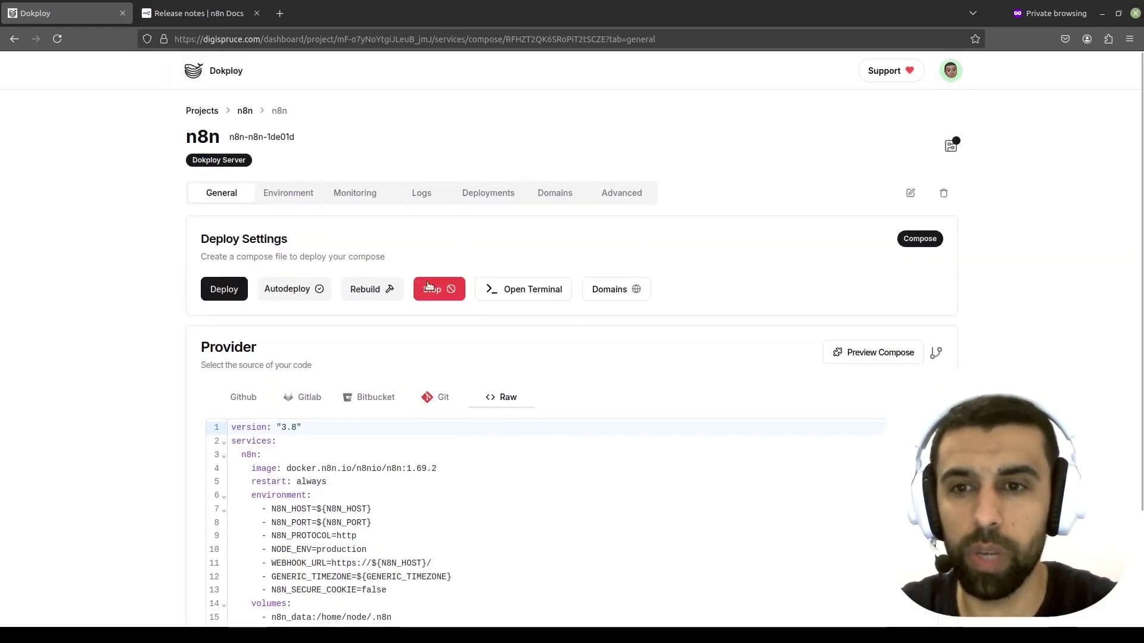
- Load myn8n.digispruce.com in a new private Firefox tab
click(280, 14)
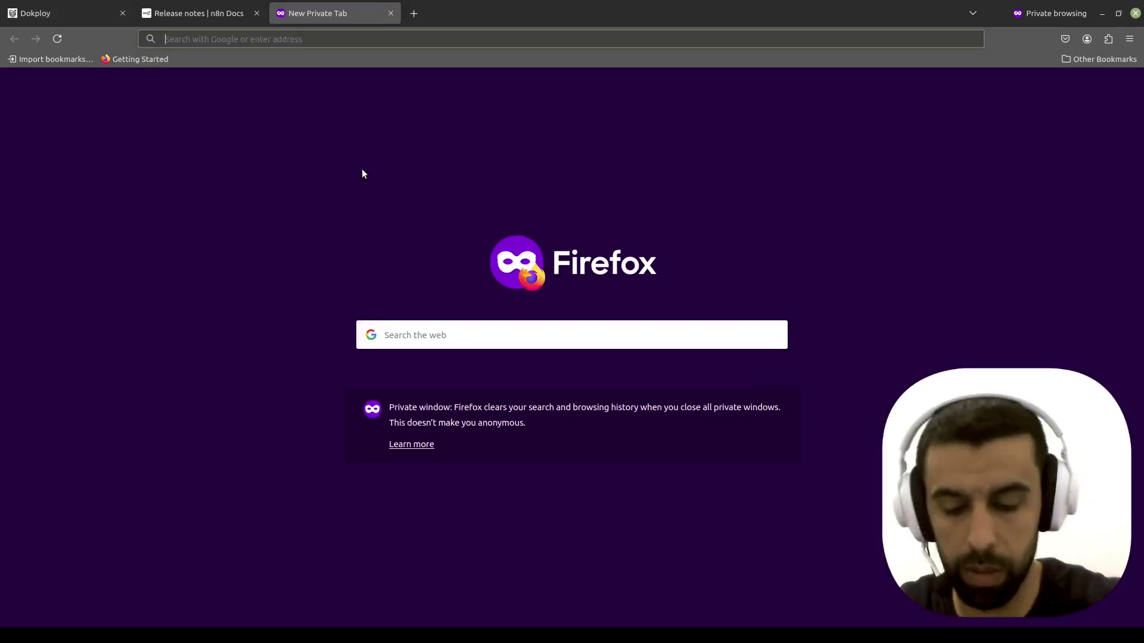
text(myn8n.)
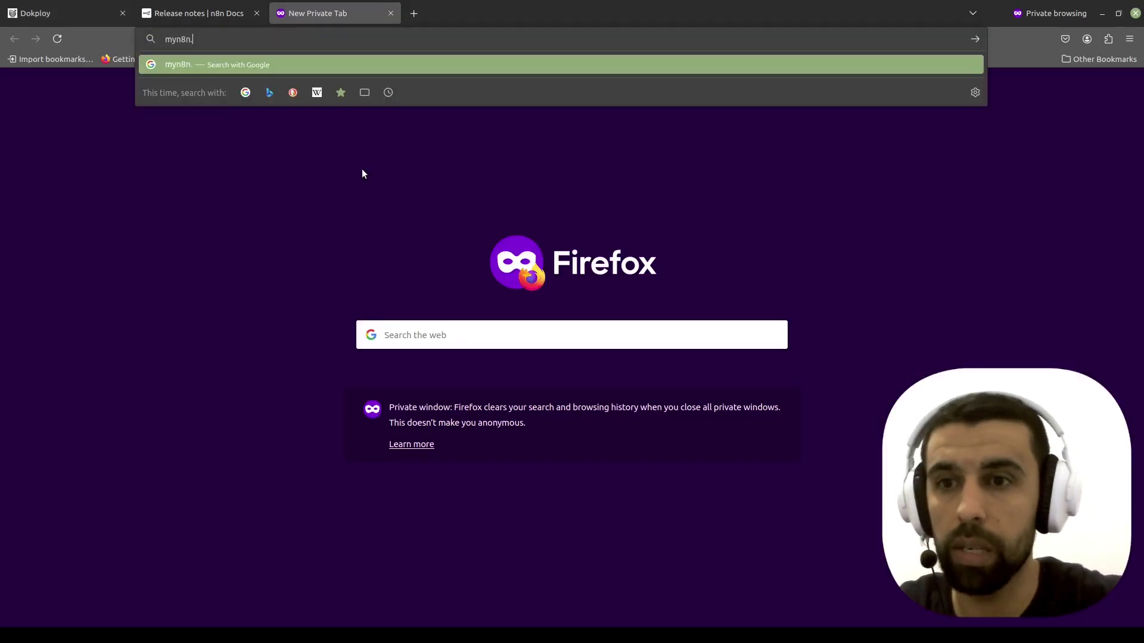
text(digispruce.com)
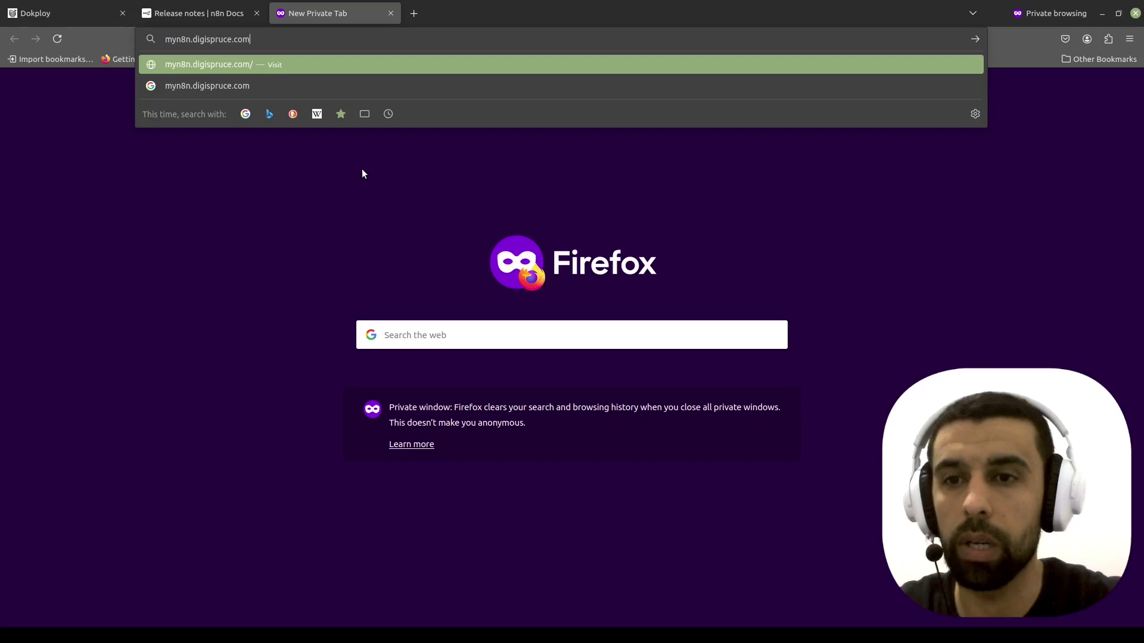
key(Return)
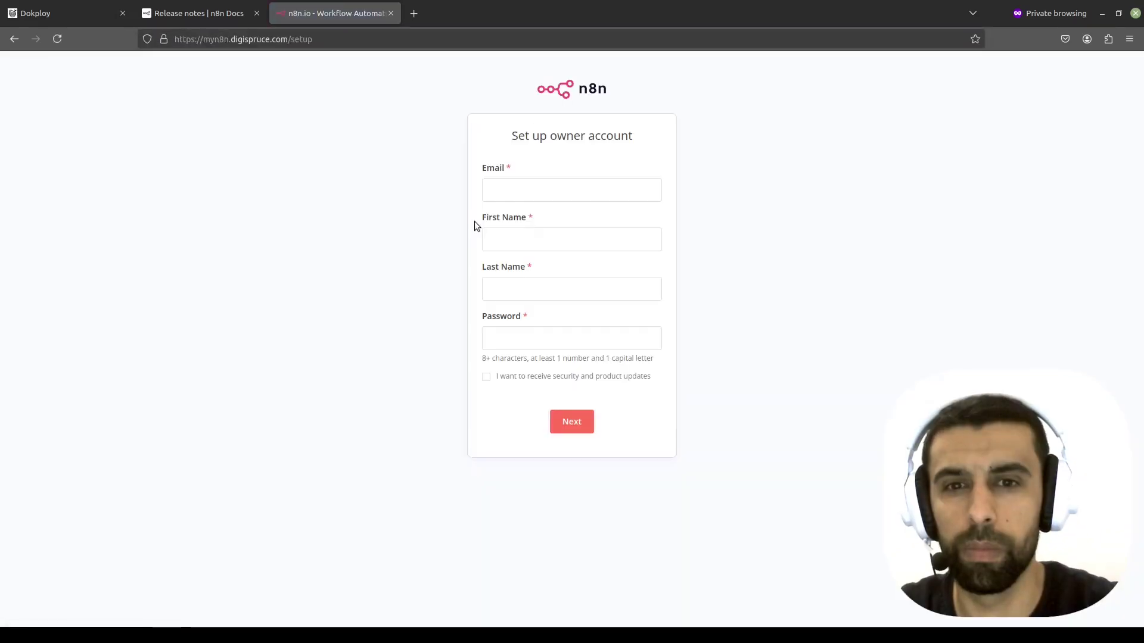
- Enter the owner's email address, first name, last name and a password
click(516, 191)
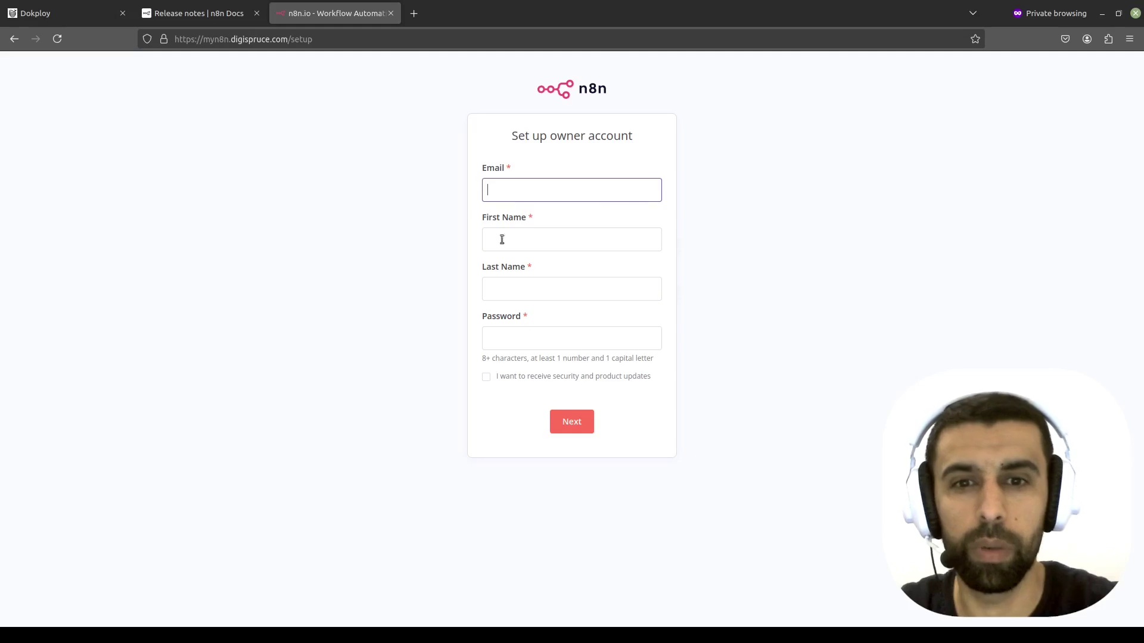
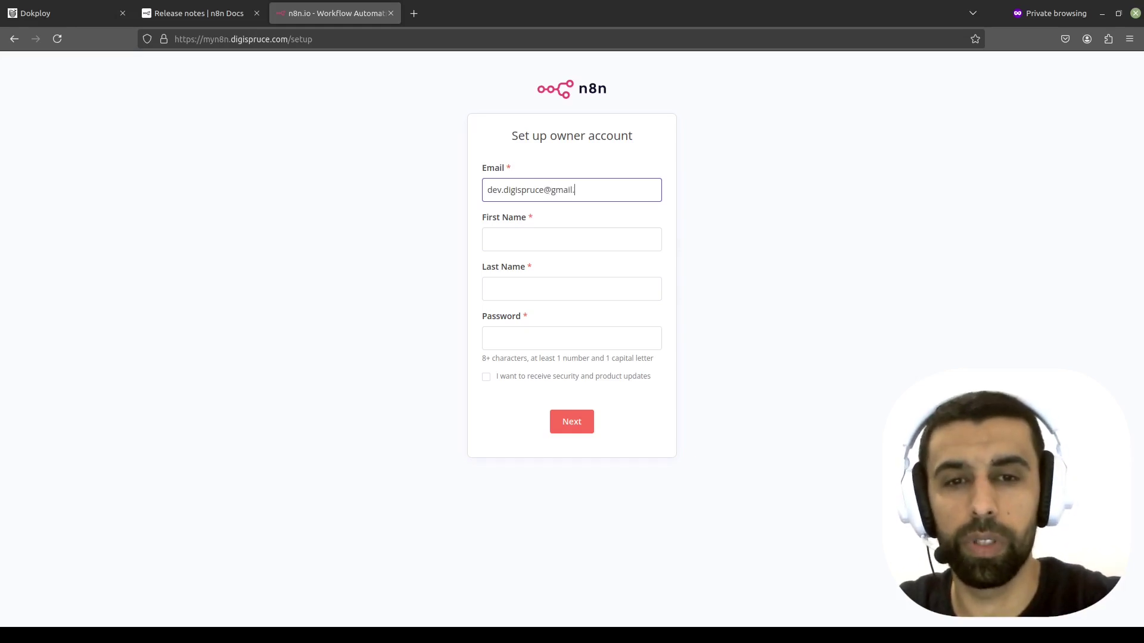
key(Tab)
key(Tab)
key(Tab)
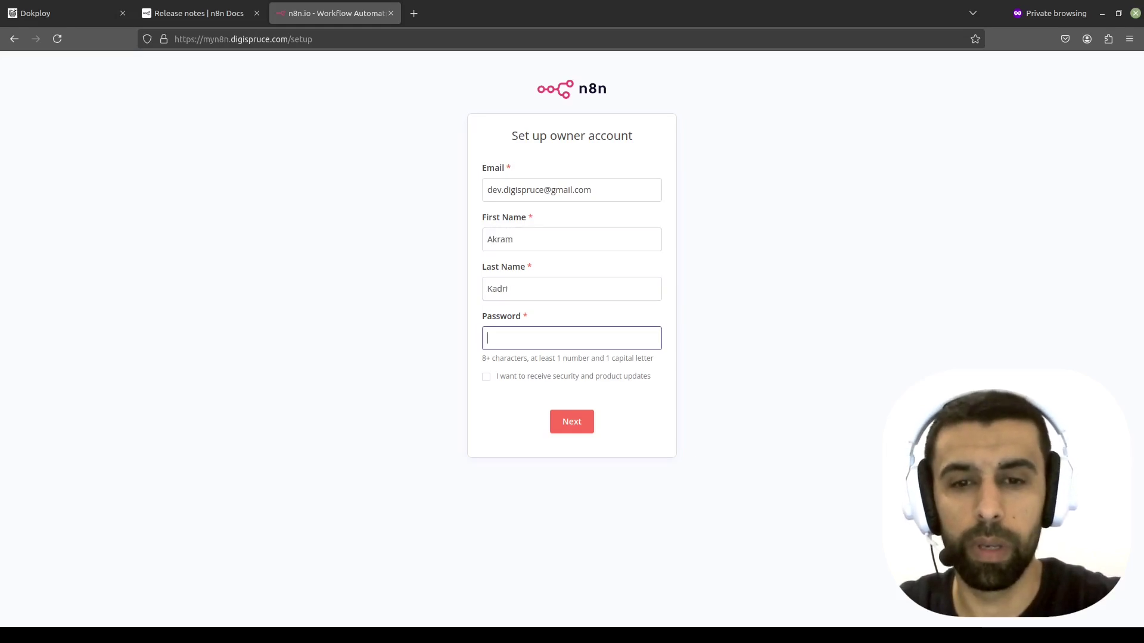
text(********)
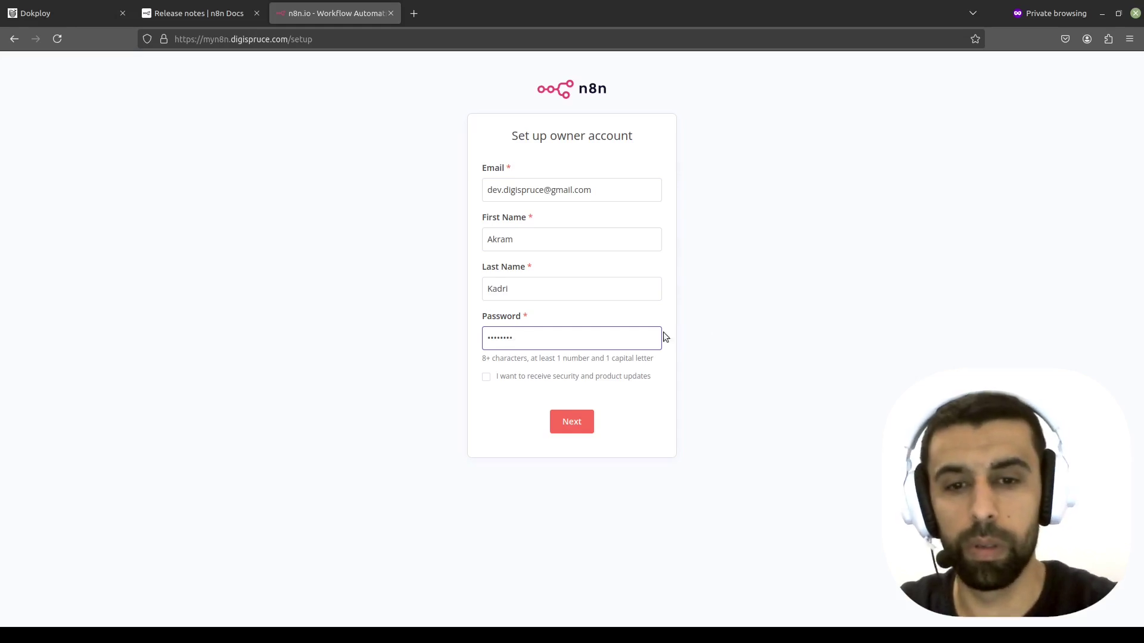
- Fix the password to meet the number and capital-letter requirements and submit the form
click(574, 426)
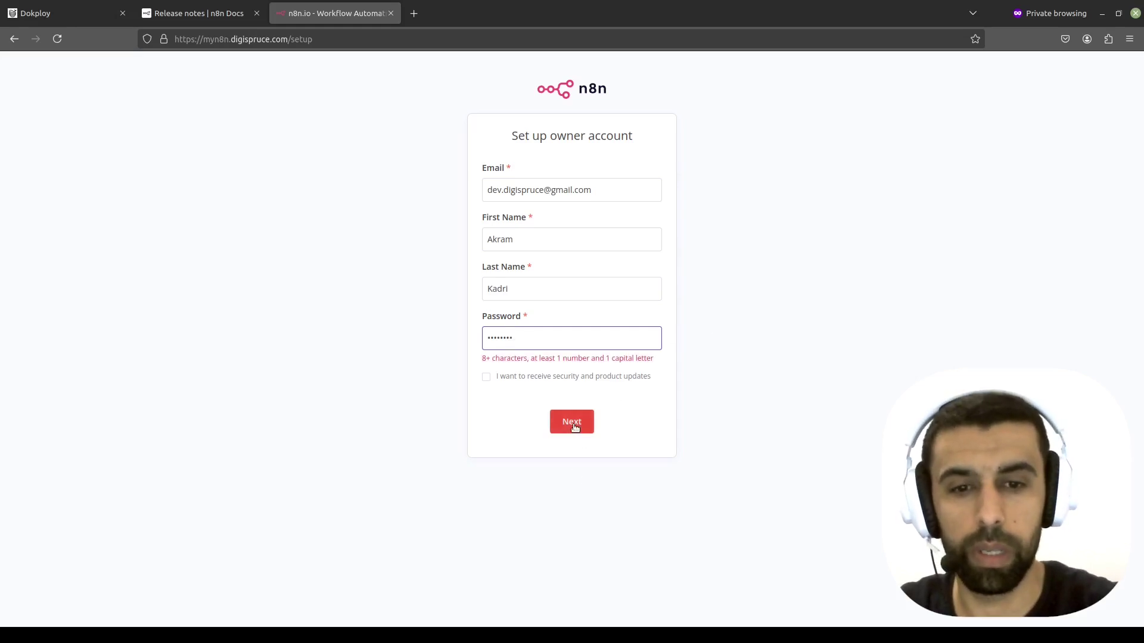
click(572, 345)
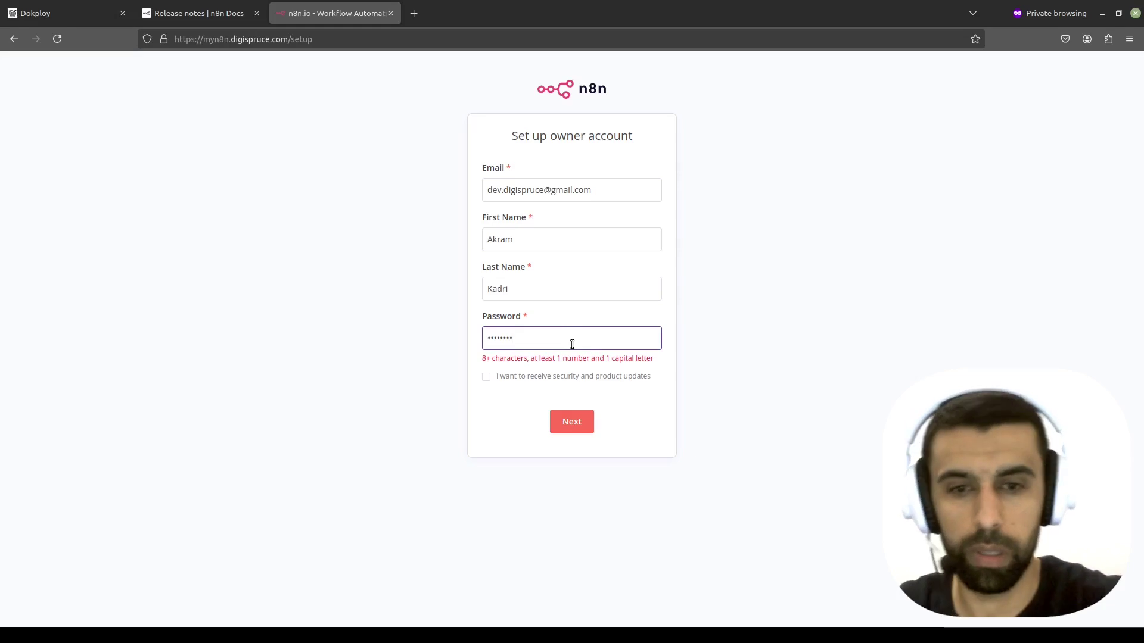
text(**)
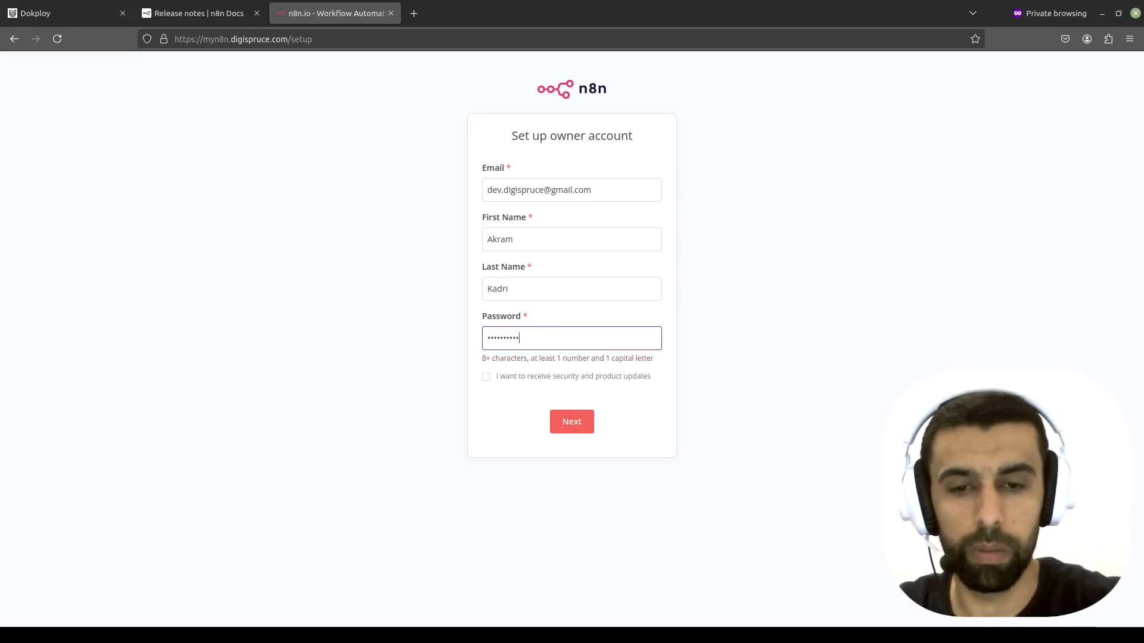
click(573, 422)
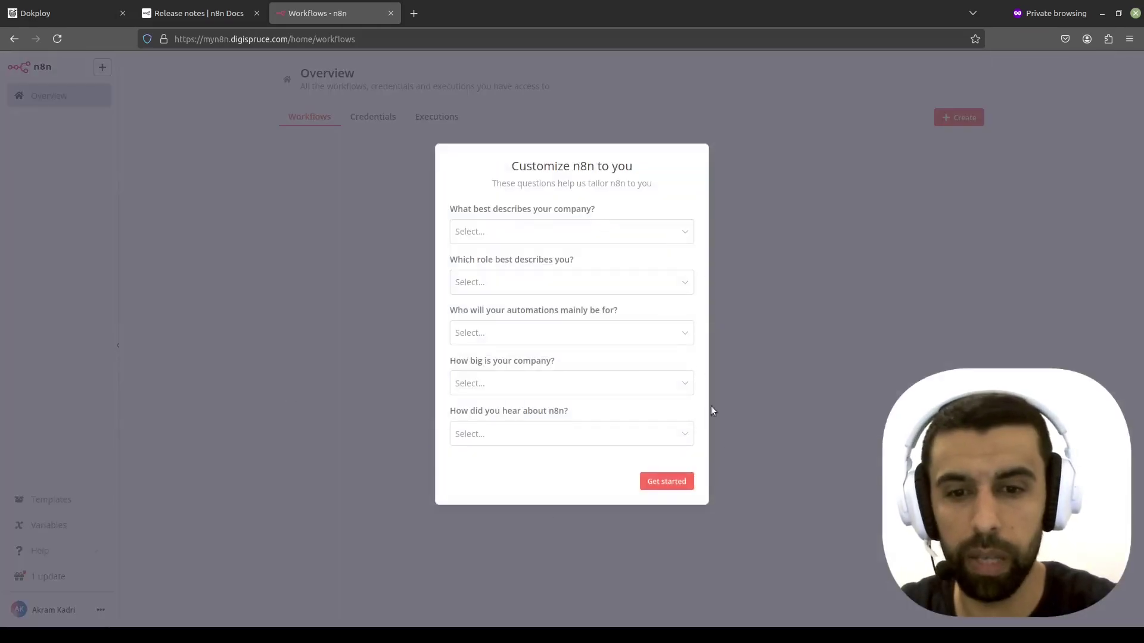
- Finish the customization questionnaire and skip the free license offer
click(682, 483)
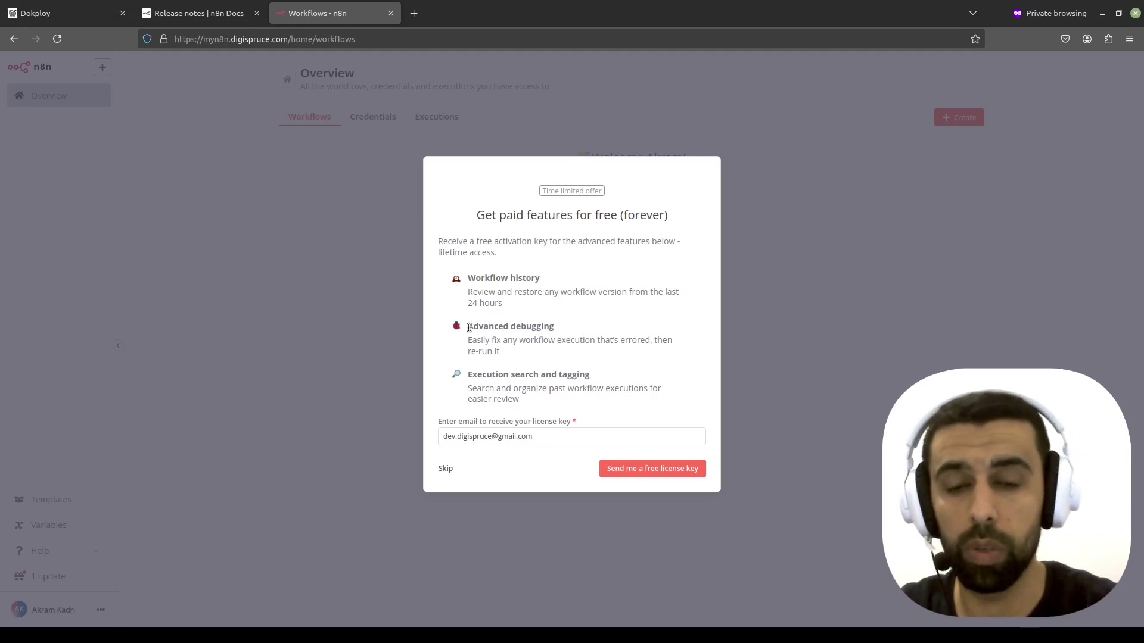
click(615, 471)
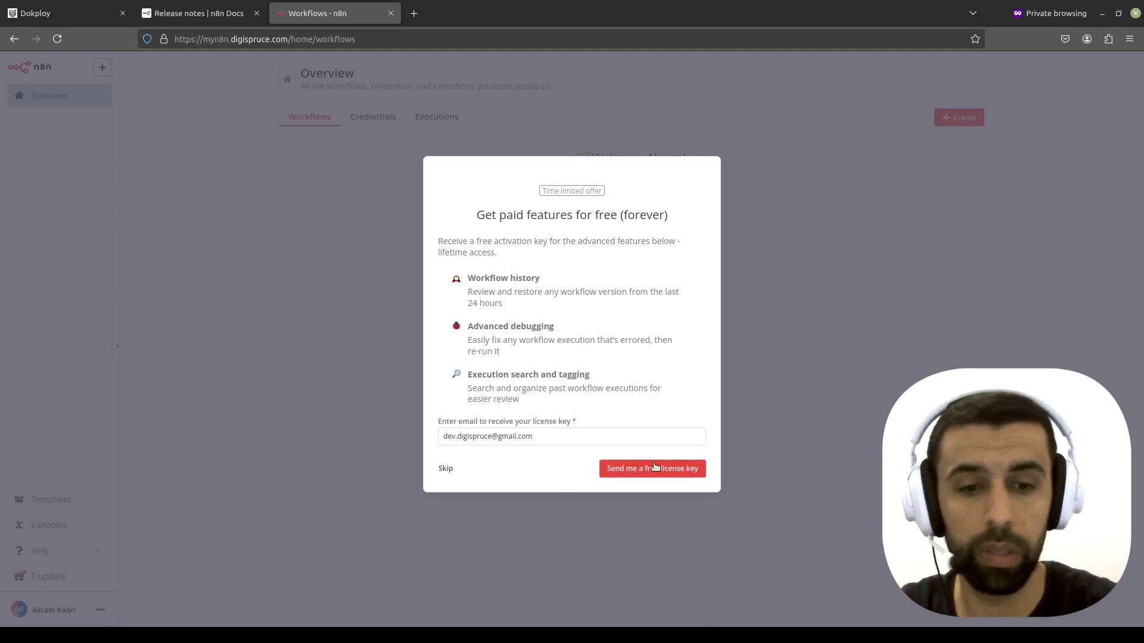
click(446, 469)
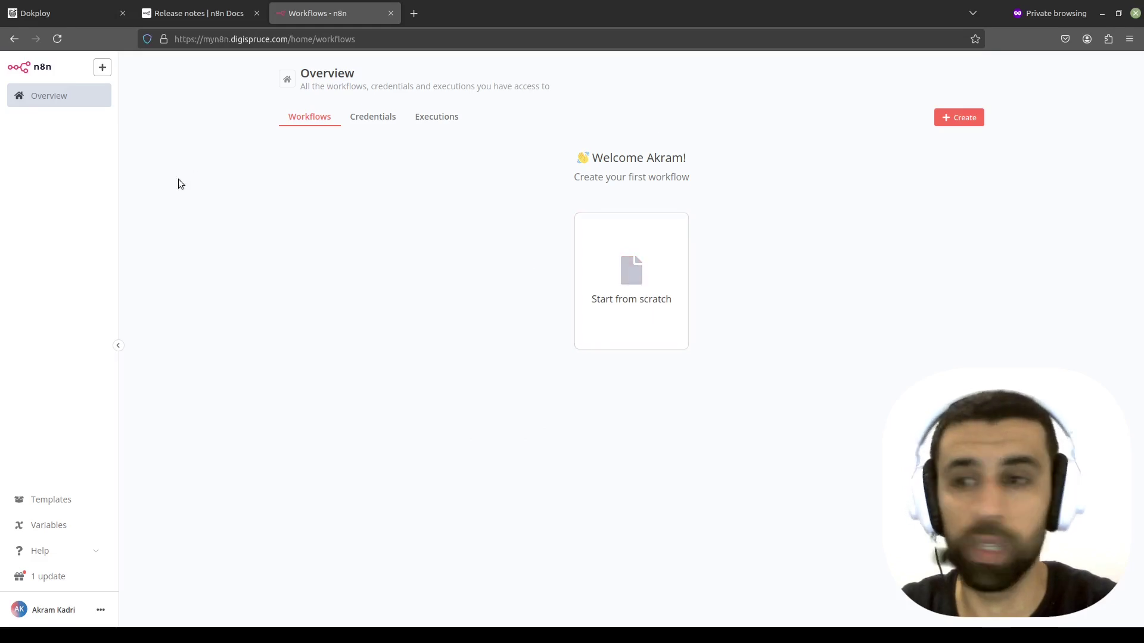
- Create a new workflow and verify the site's connection is secure
click(955, 118)
click(952, 152)
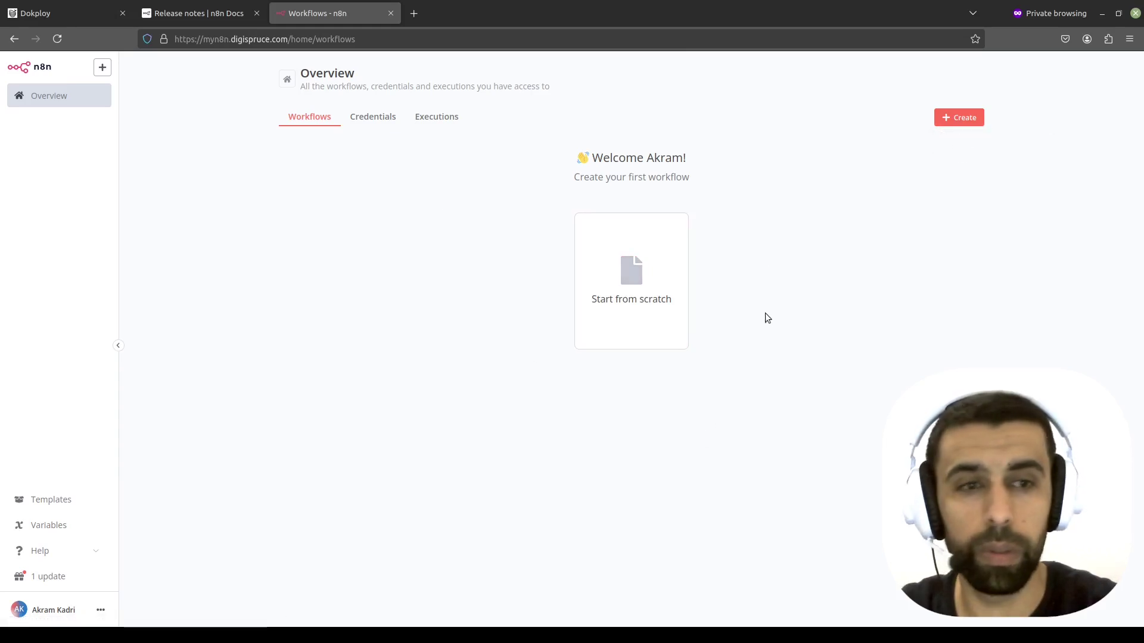
click(169, 36)
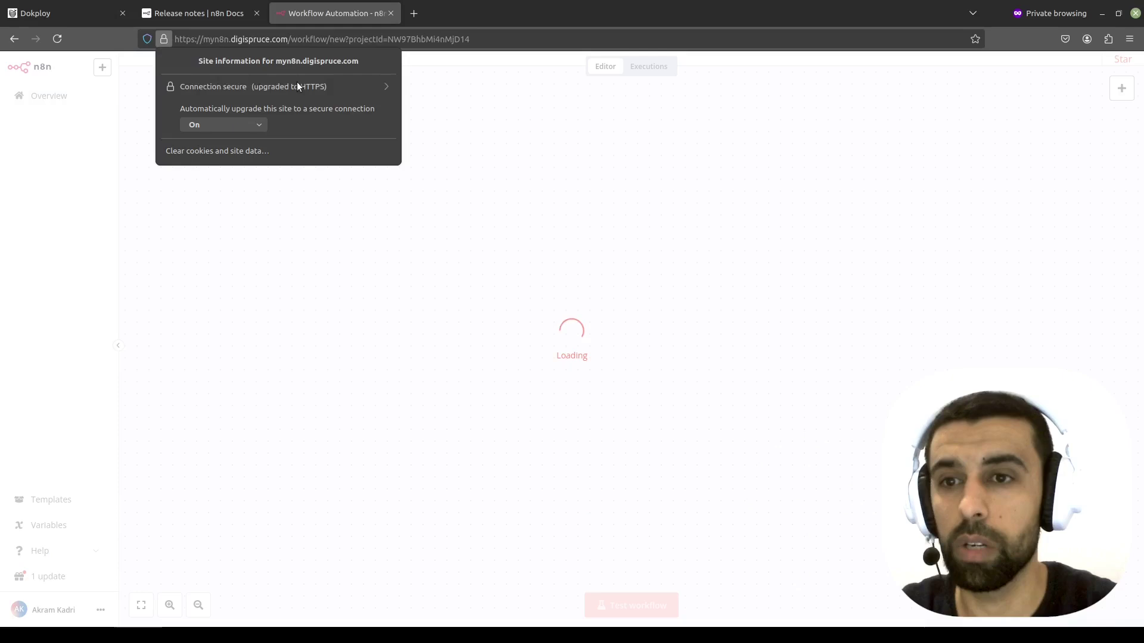
click(379, 92)
click(450, 93)
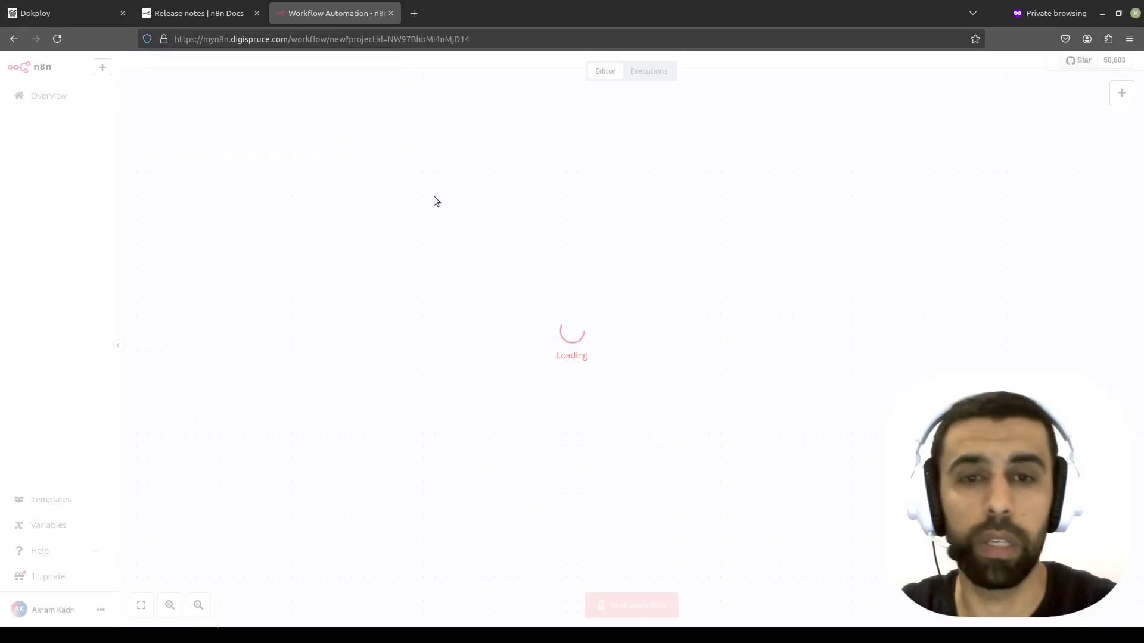